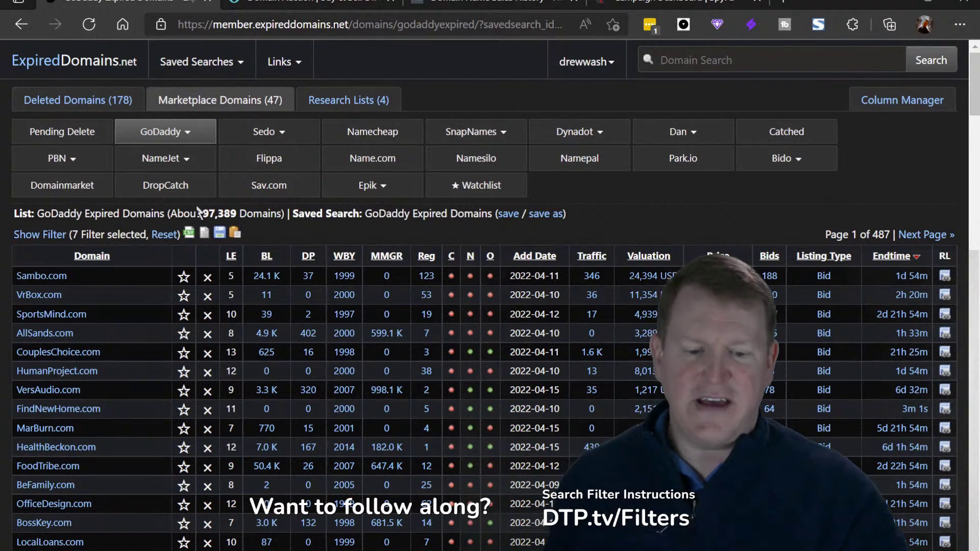
left_click_drag(193, 214, 269, 215)
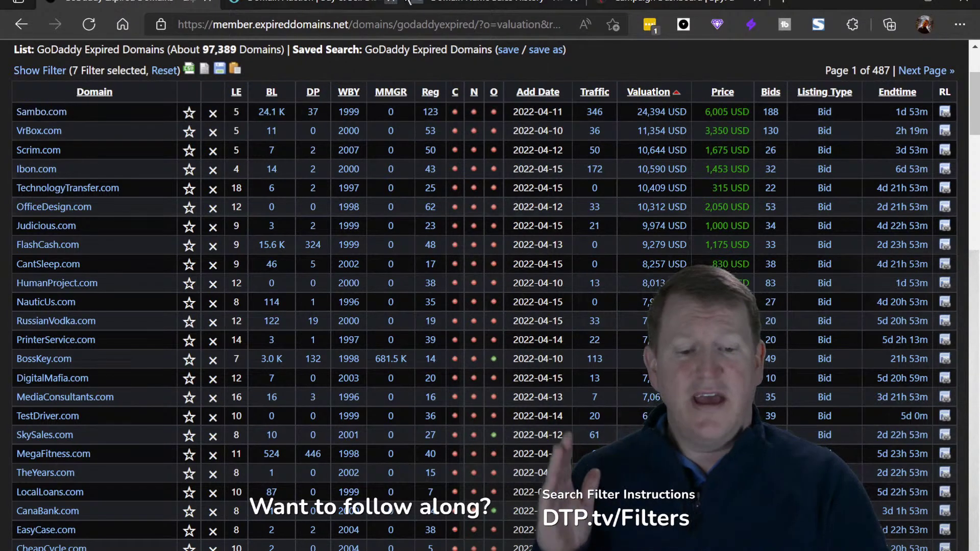
Step: Switch to SpyFu and search for the keyword "sombo"
left_click(495, 6)
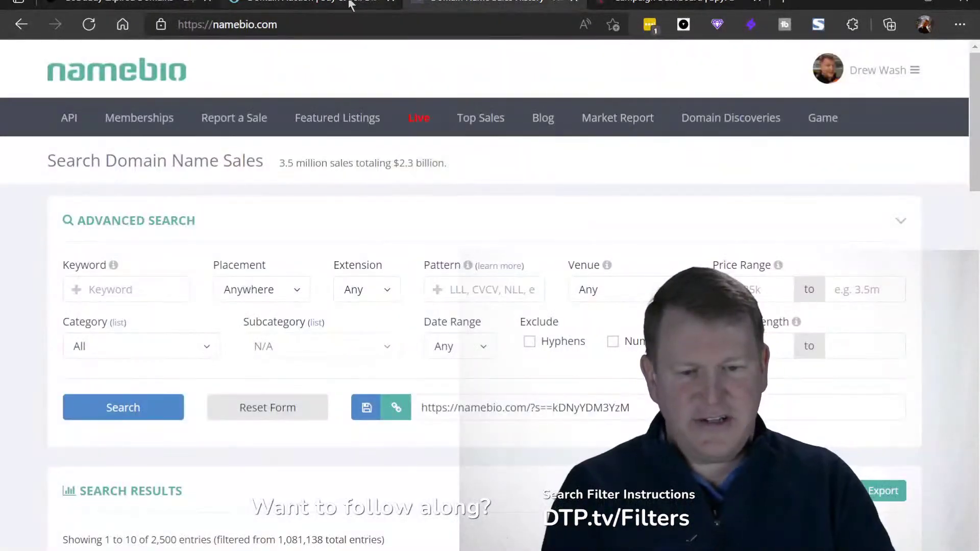
left_click(784, 5)
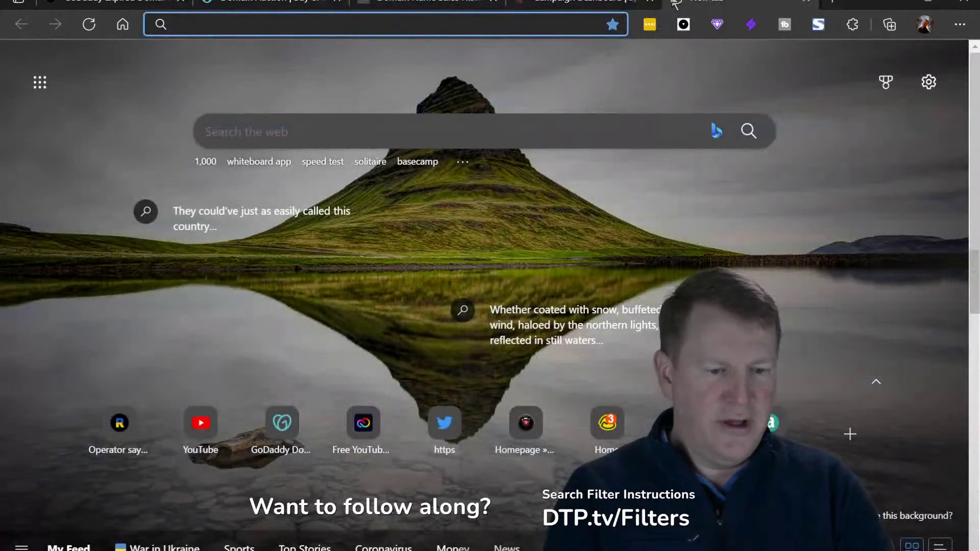
left_click(620, 5)
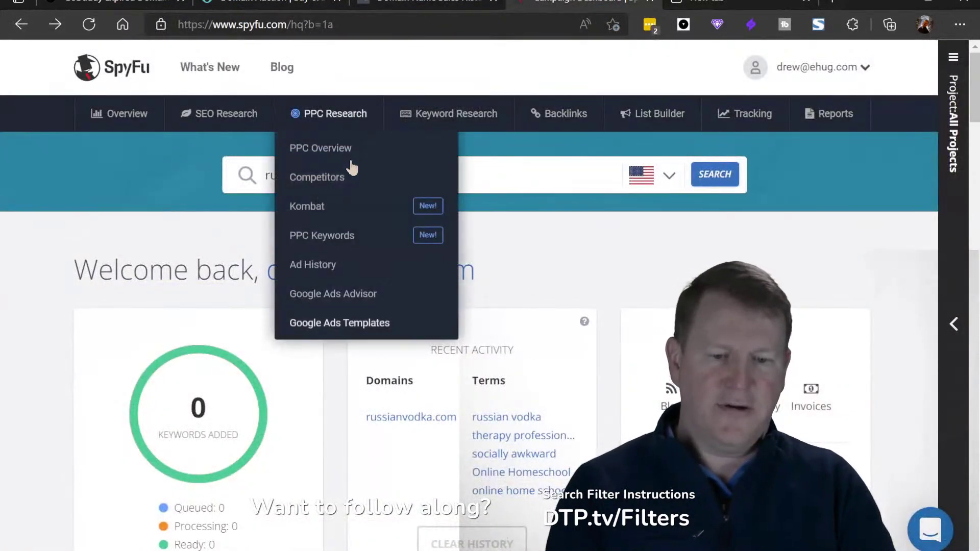
left_click_drag(499, 168, 225, 197)
type("so")
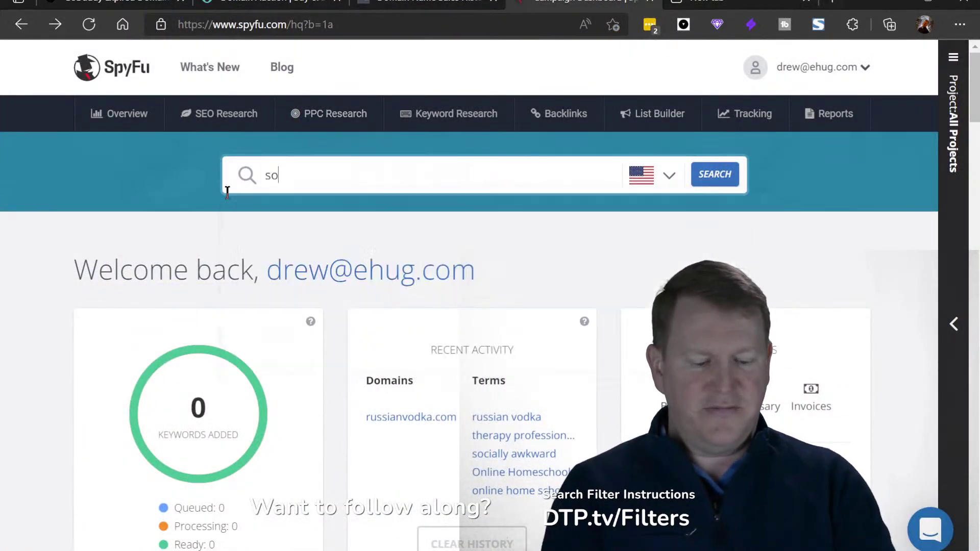
type("mbo")
key("Return")
Step: Check the spelling of the top domain in the expired domains list and correct the SpyFu keyword search to "sambo"
left_click(123, 7)
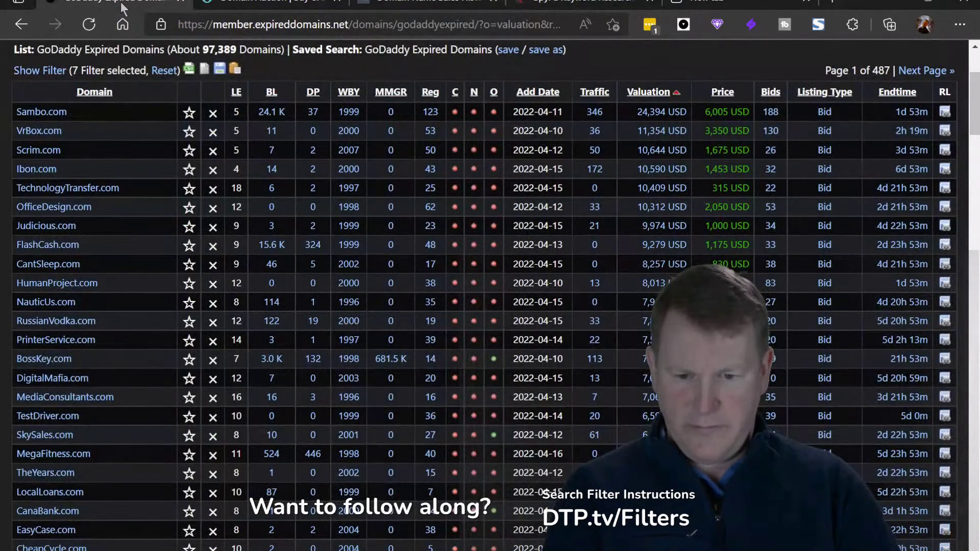
left_click(543, 3)
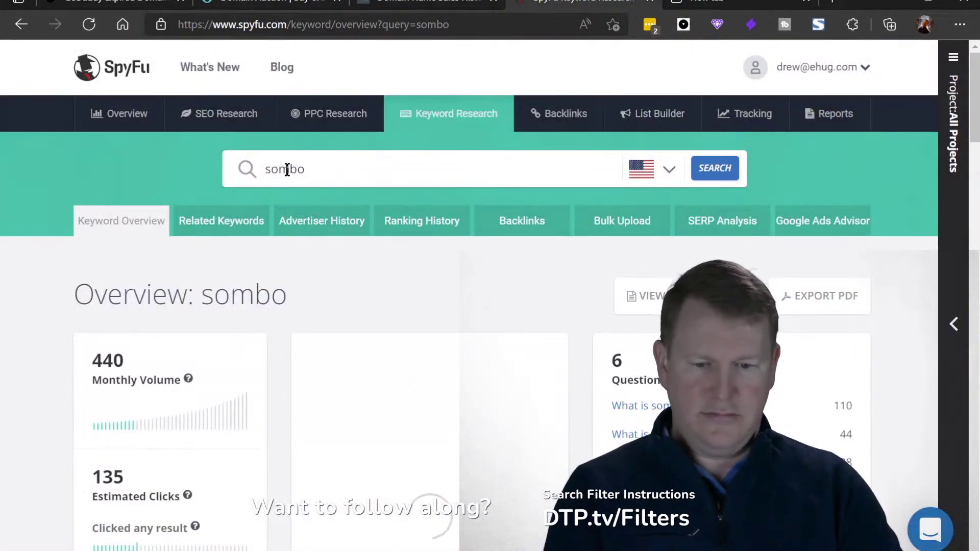
left_click(282, 170)
type("a")
key("Return")
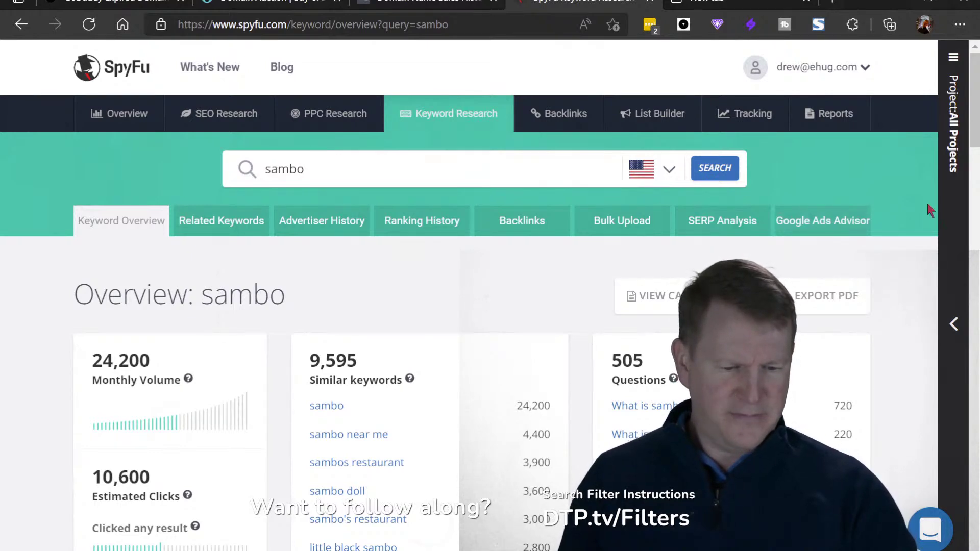
Step: Review the "sambo" keyword overview for monthly volume, similar keywords, estimated clicks, difficulty and the Google cost data
left_click_drag(972, 130, 972, 167)
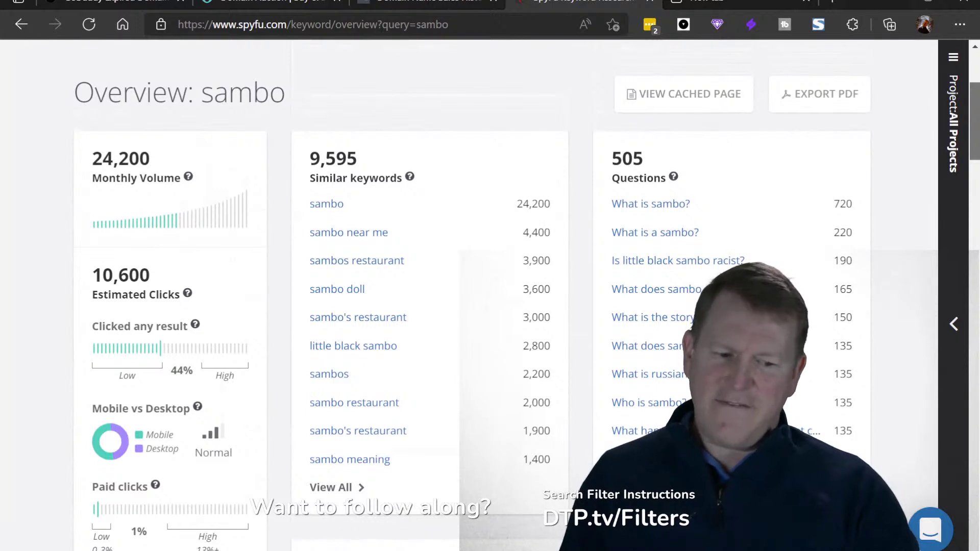
scroll(470, 294, "up", 1)
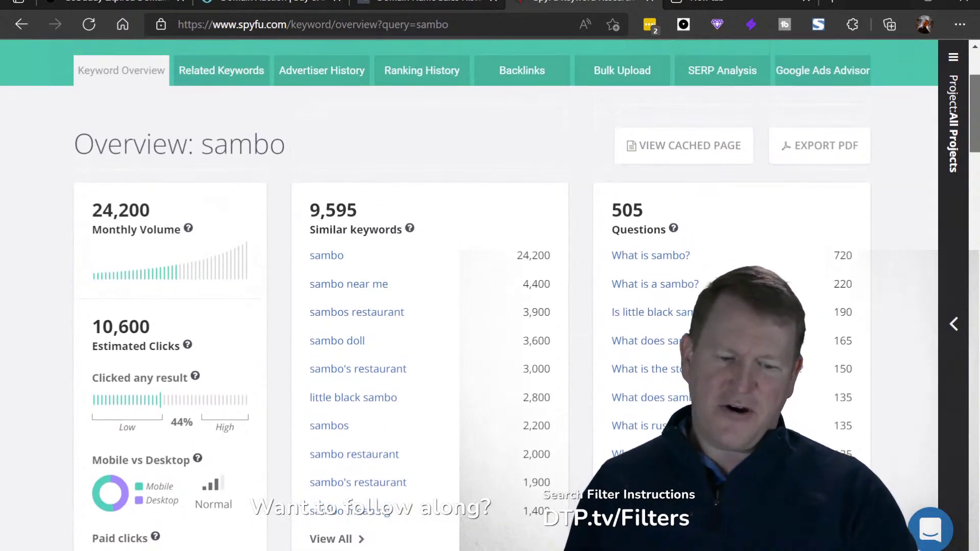
scroll(469, 294, "down", 1)
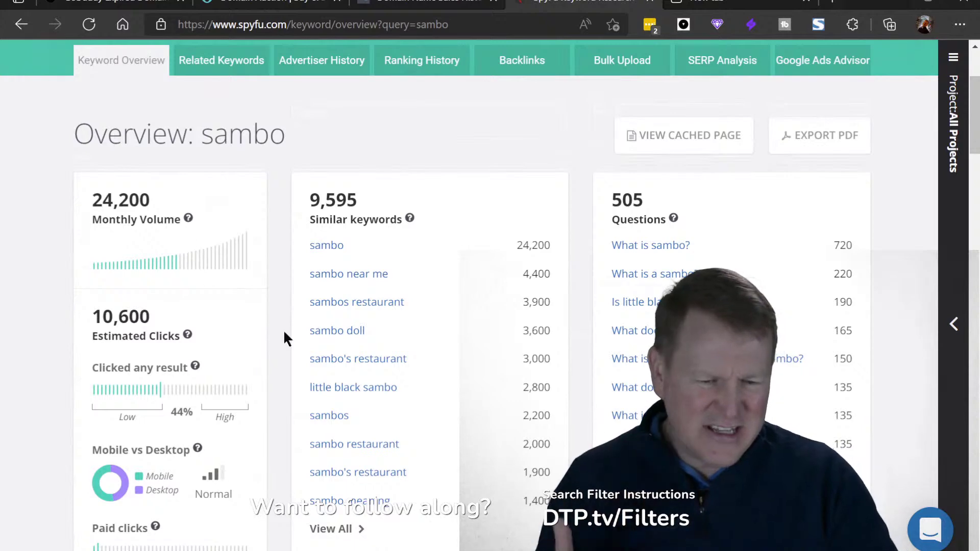
scroll(282, 339, "down", 5)
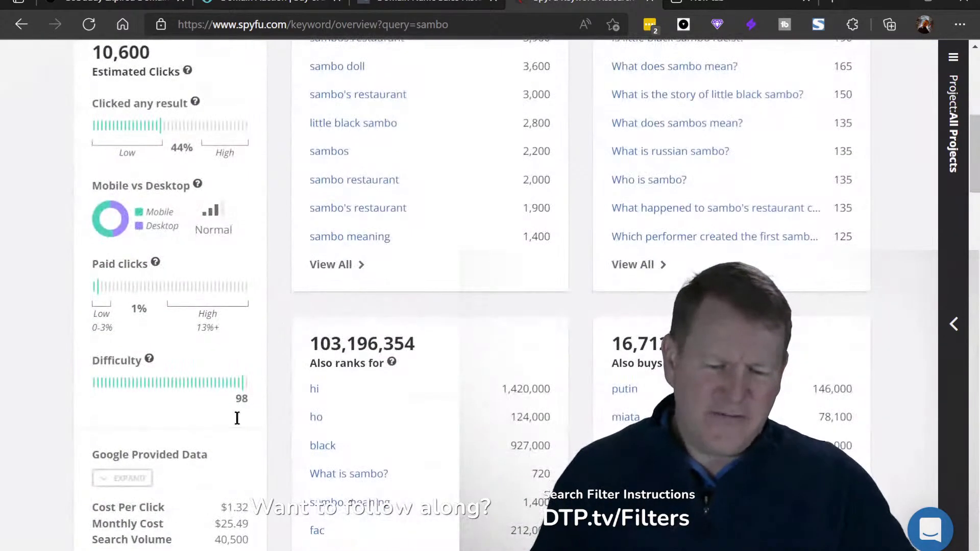
scroll(265, 523, "down", 3)
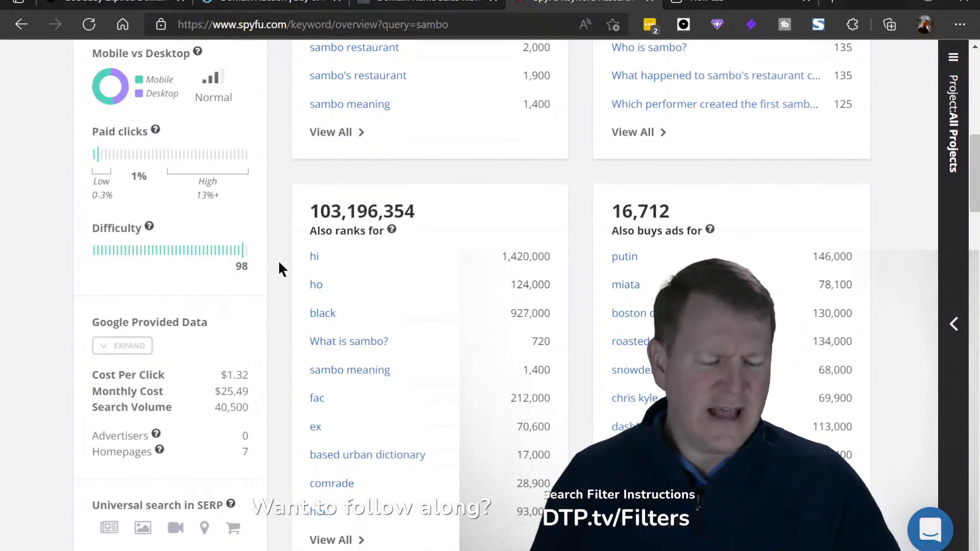
Step: Return to the GoDaddy expired domains list and open the auction page for Sambo.com
key("alt+Left")
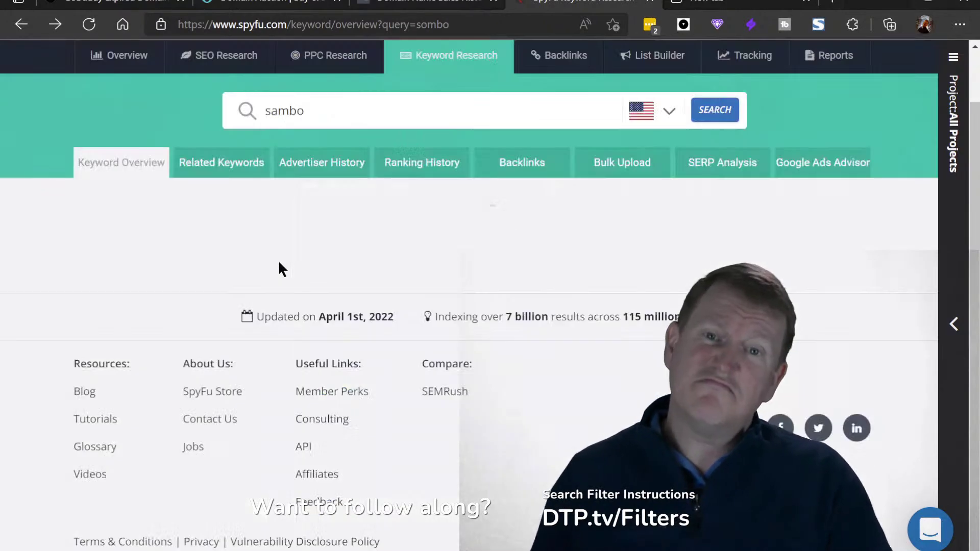
left_click(94, 4)
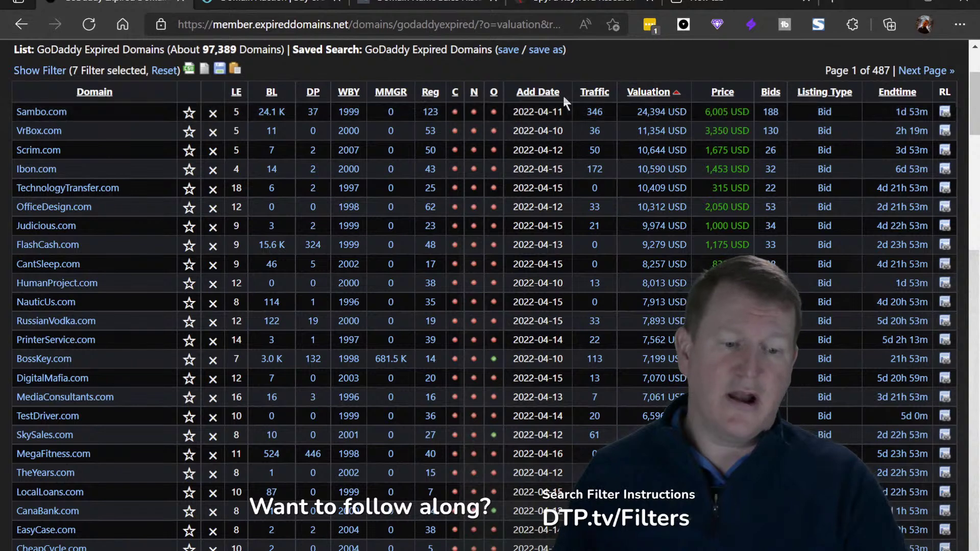
left_click(45, 112)
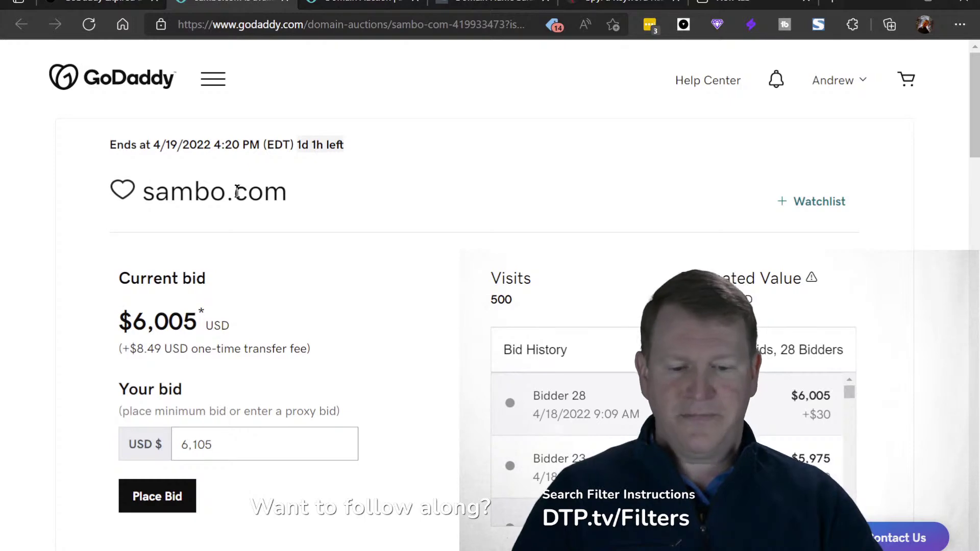
Step: Go back to the expired domains list, find RussianVodka.com and open its GoDaddy auction page
left_click(123, 8)
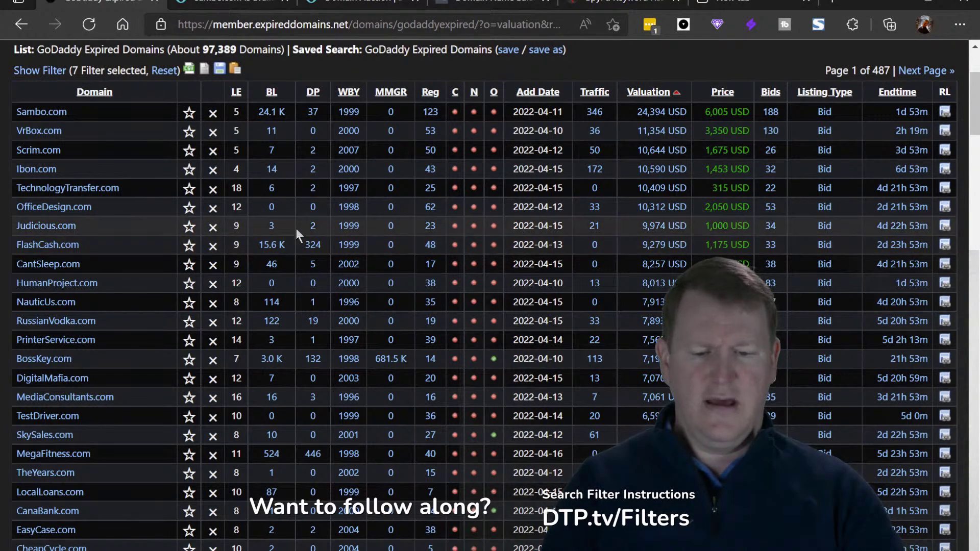
scroll(296, 229, "up", 5)
scroll(296, 237, "left", 5)
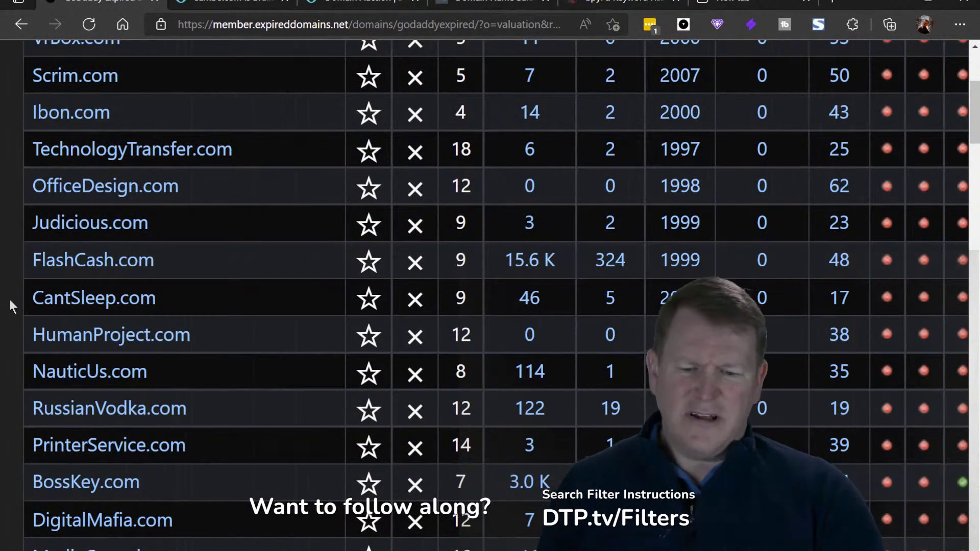
scroll(78, 306, "down", 1)
scroll(79, 306, "down", 1)
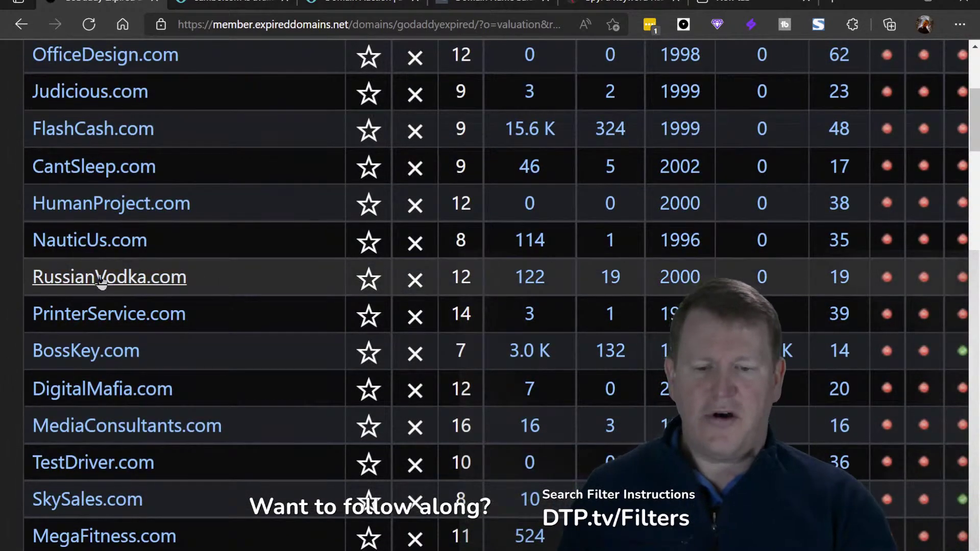
left_click(100, 279)
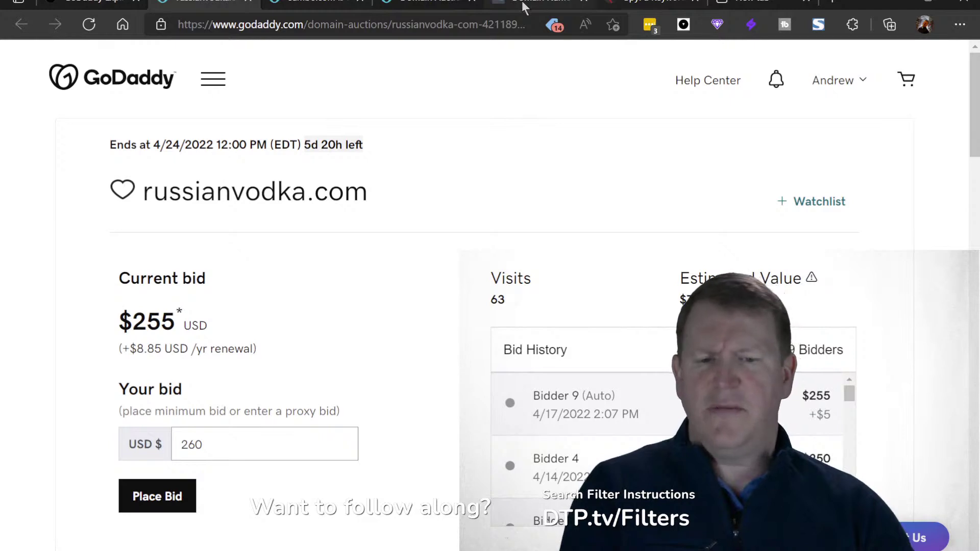
Step: Switch to SpyFu and replace the keyword search with "russion vodka"
left_click(641, 8)
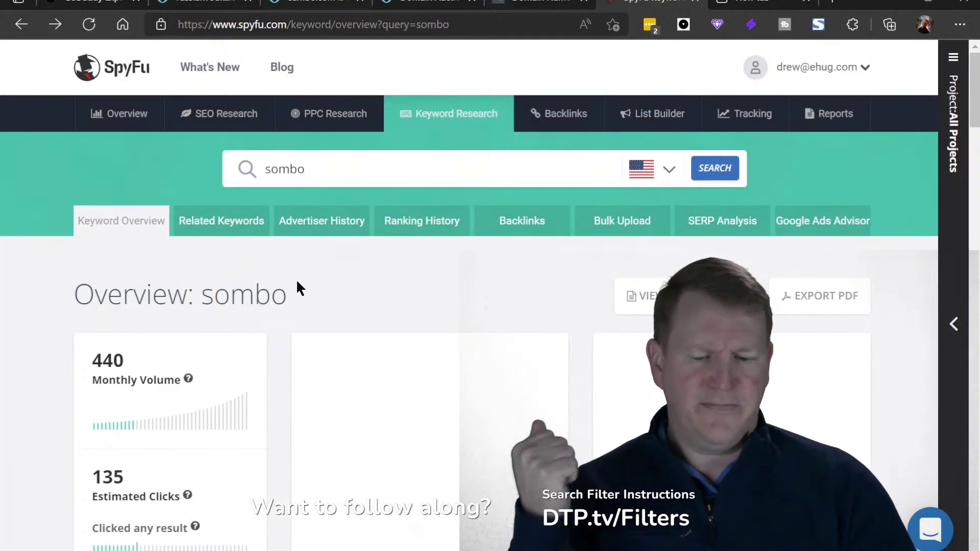
left_click_drag(320, 170, 225, 172)
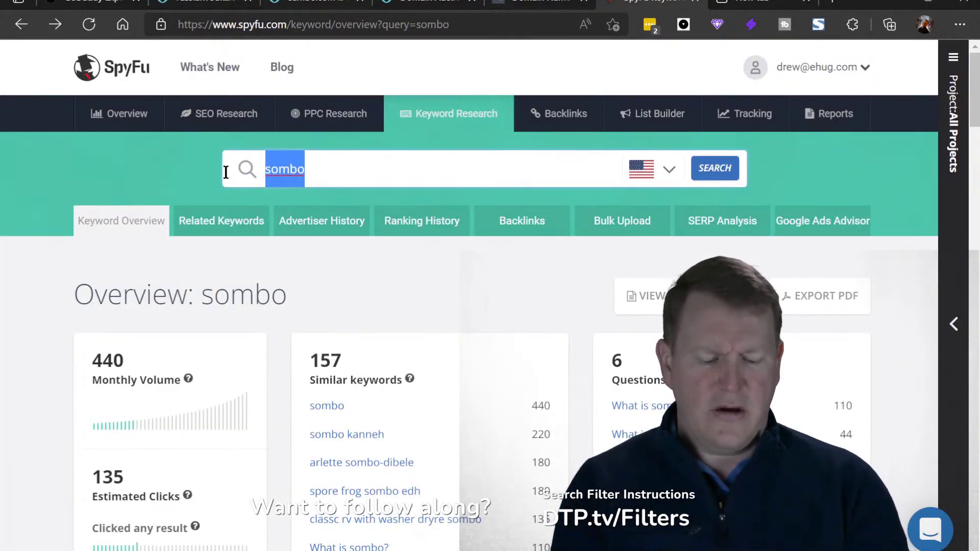
type("russion")
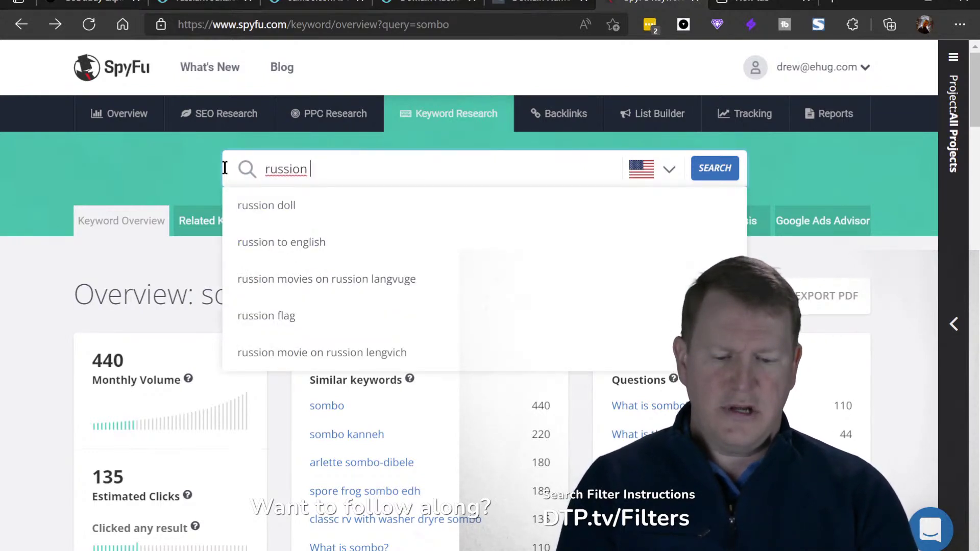
type(" vodka")
key("BackSpace")
key("BackSpace")
type("ka")
key("Return")
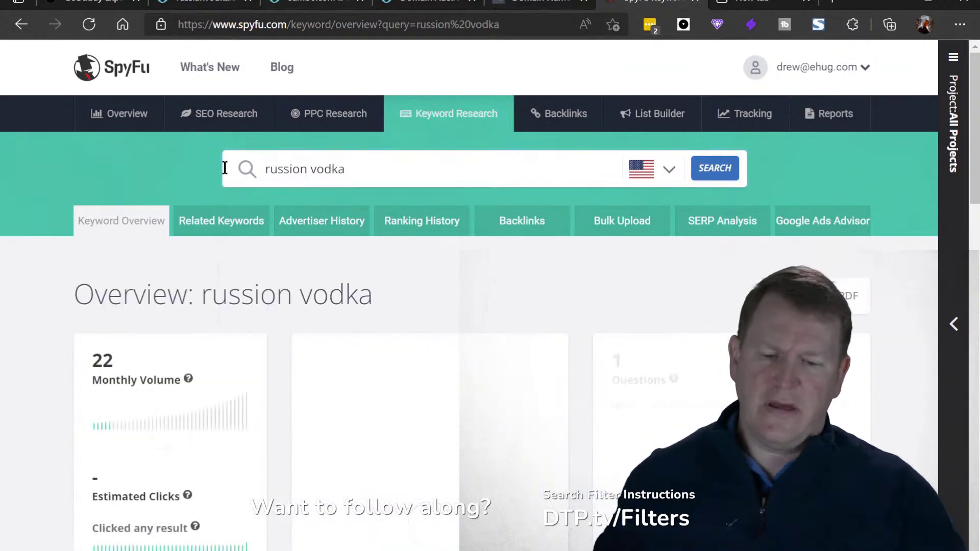
Step: Correct the SpyFu keyword search to "russian vodka" and dismiss the search suggestions
left_click(307, 169)
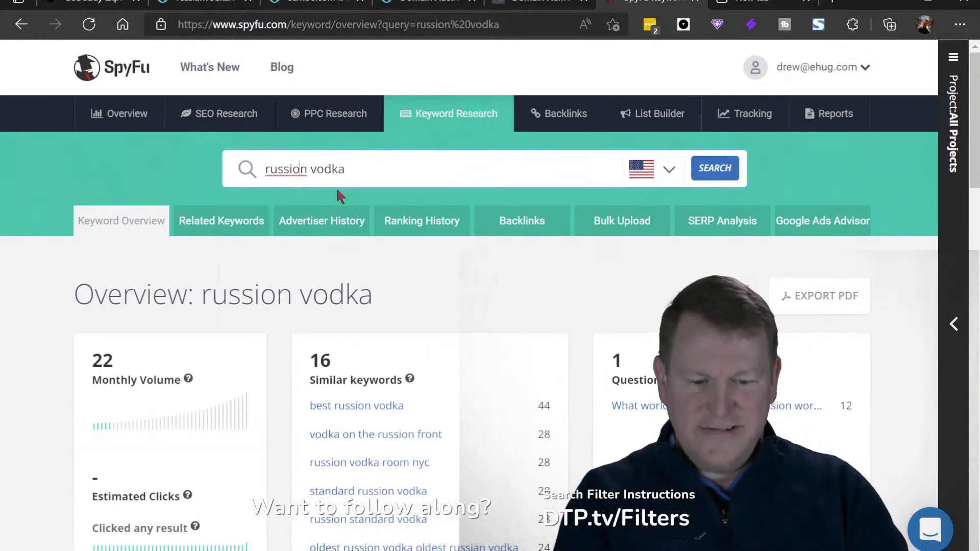
key("BackSpace")
type("a")
key("Return")
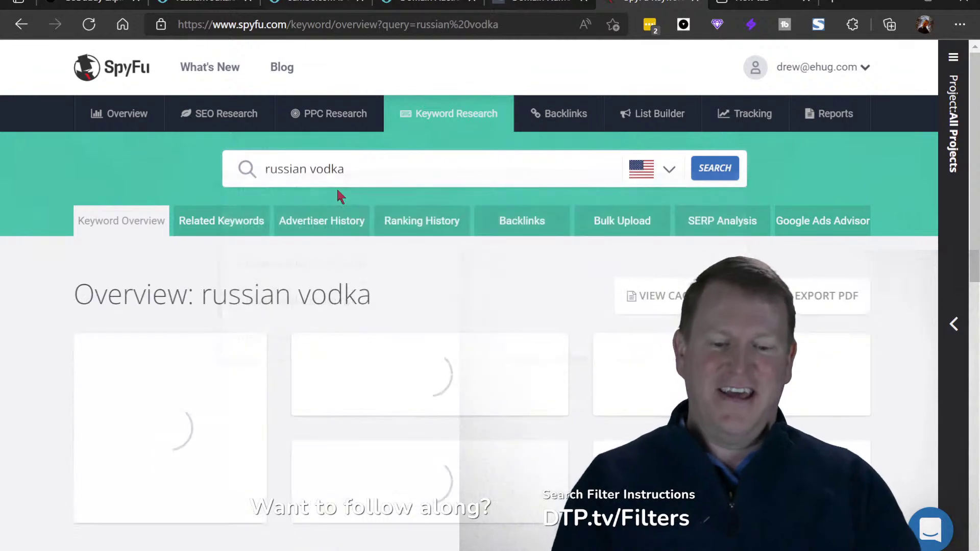
left_click(360, 168)
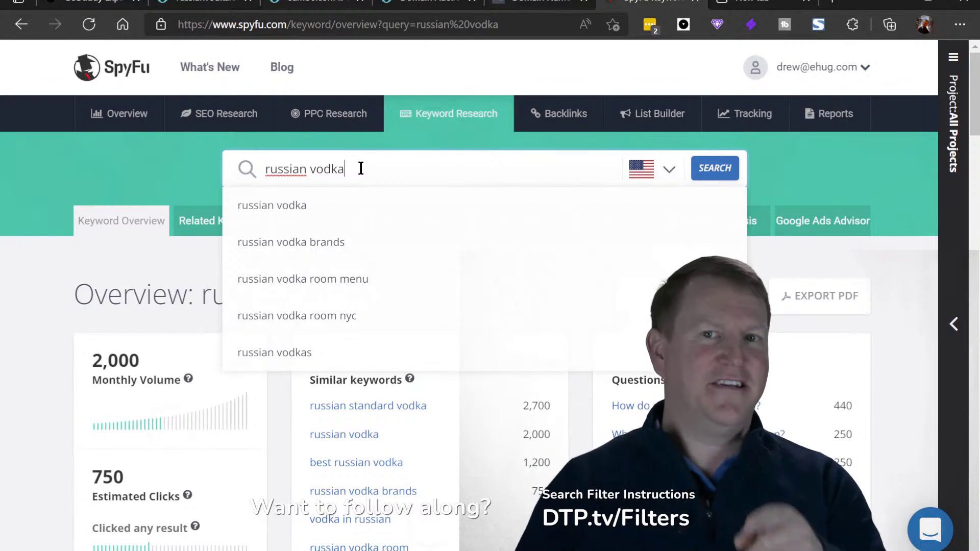
left_click(193, 180)
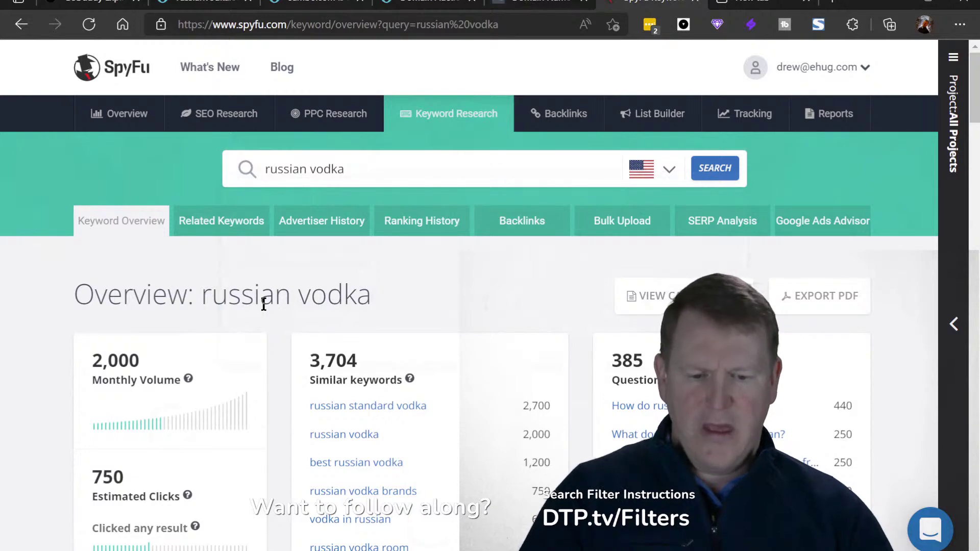
Step: Review the "russian vodka" overview for difficulty, cost per click, search volume and advertisers, and highlight its keyword and monthly volume
scroll(263, 304, "down", 6)
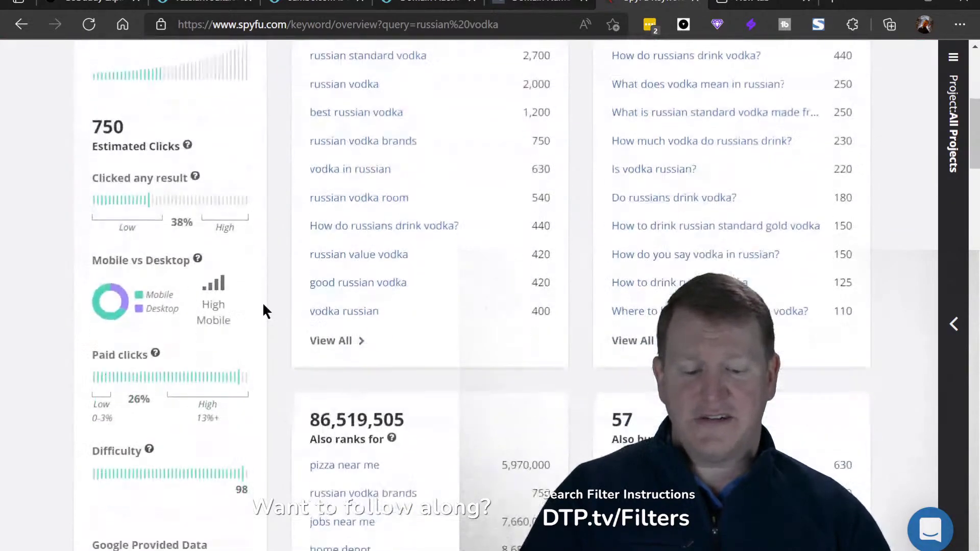
scroll(263, 305, "down", 5)
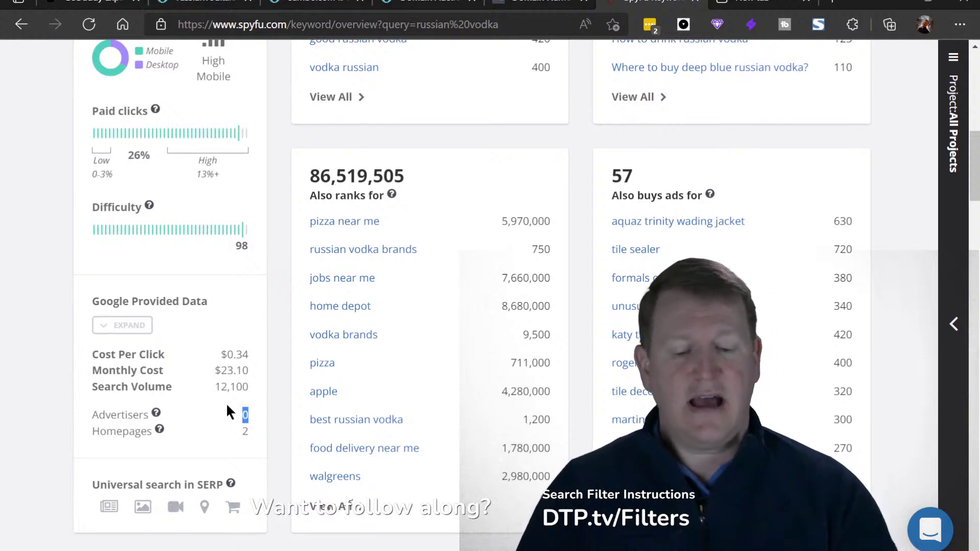
left_click(281, 320)
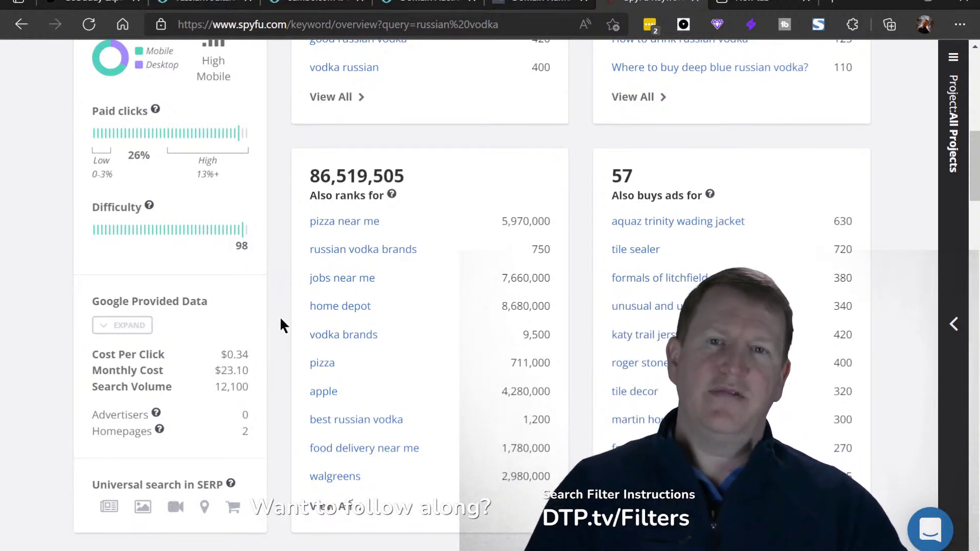
scroll(281, 319, "up", 6)
scroll(280, 321, "up", 4)
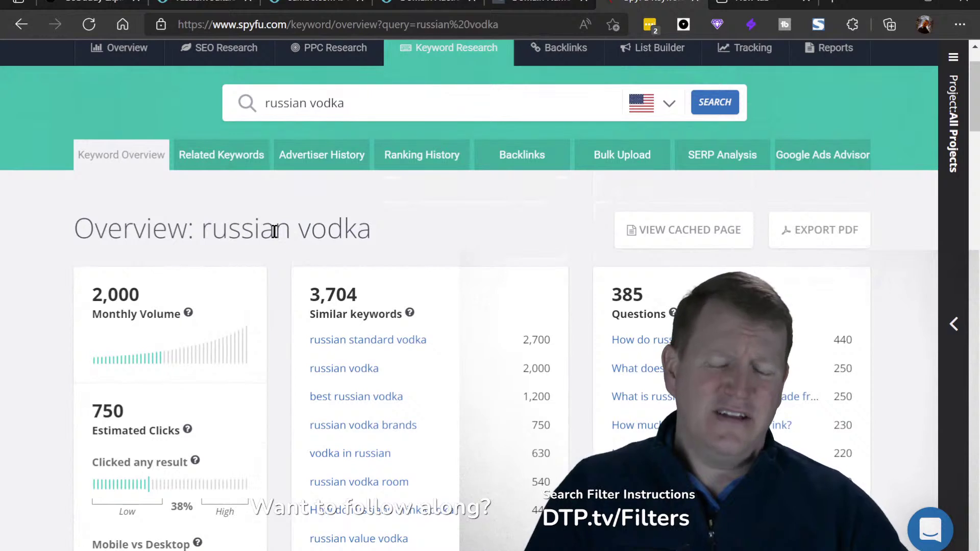
left_click_drag(194, 232, 378, 236)
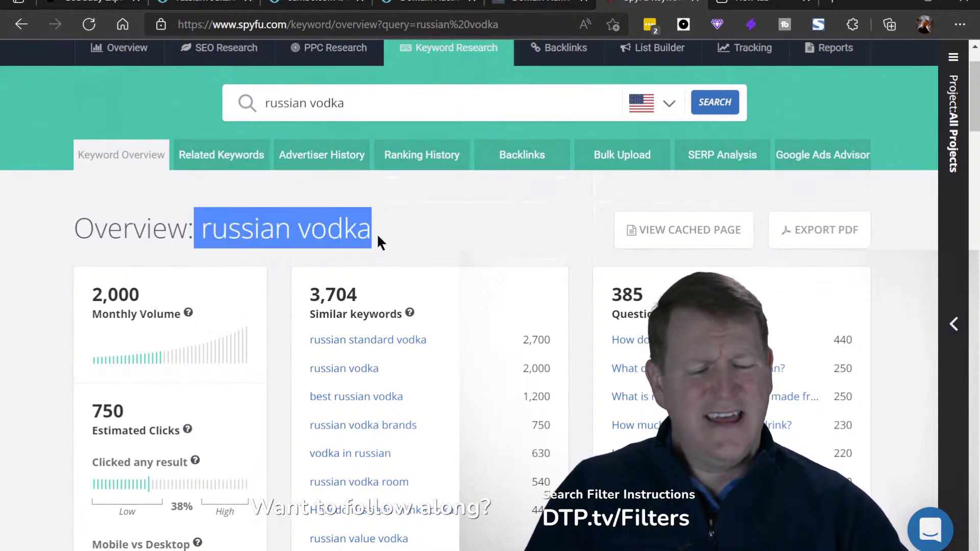
left_click(321, 242)
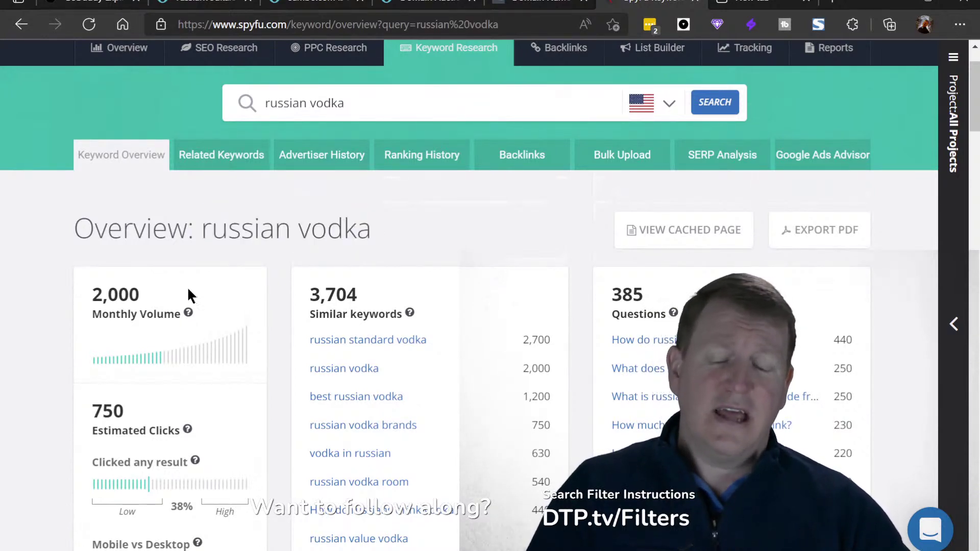
left_click_drag(113, 289, 184, 308)
left_click(294, 326)
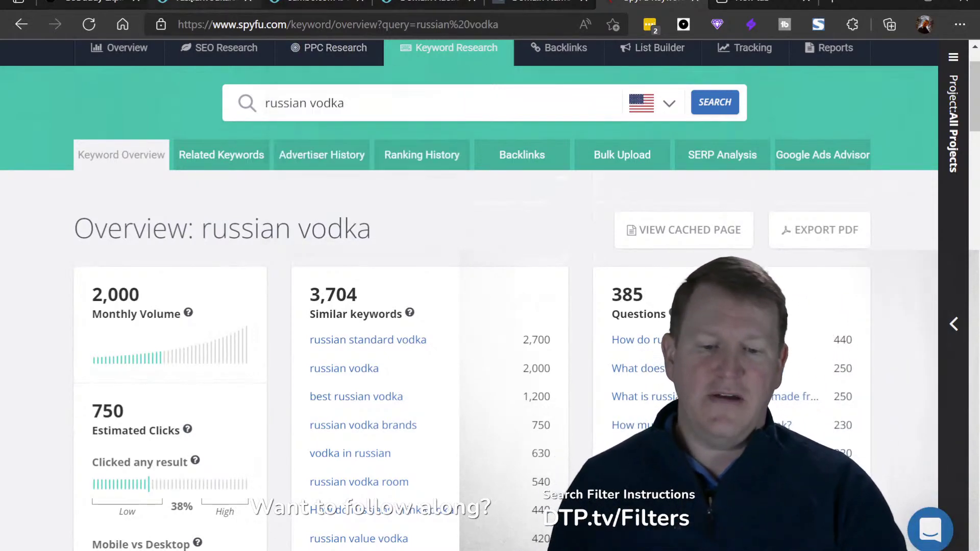
Step: Return to the RussianVodka.com auction page, look up the domain name in the browser's sidebar search, and close the sidebar
left_click(210, 8)
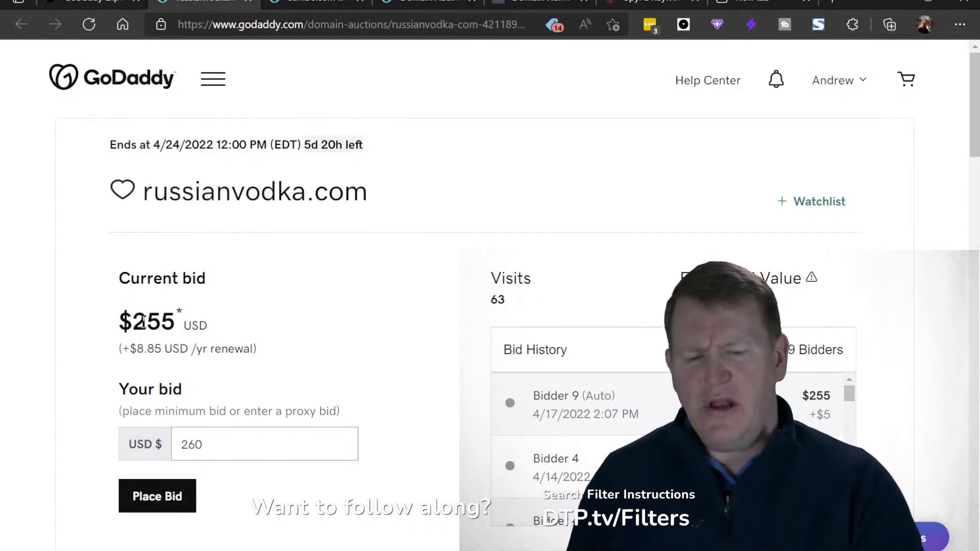
left_click_drag(377, 193, 142, 188)
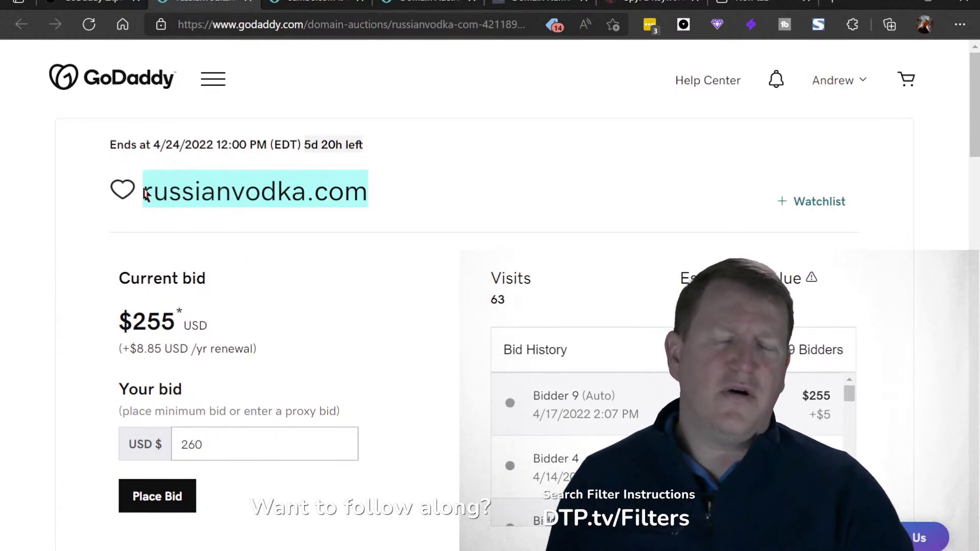
key("ctrl+shift+e")
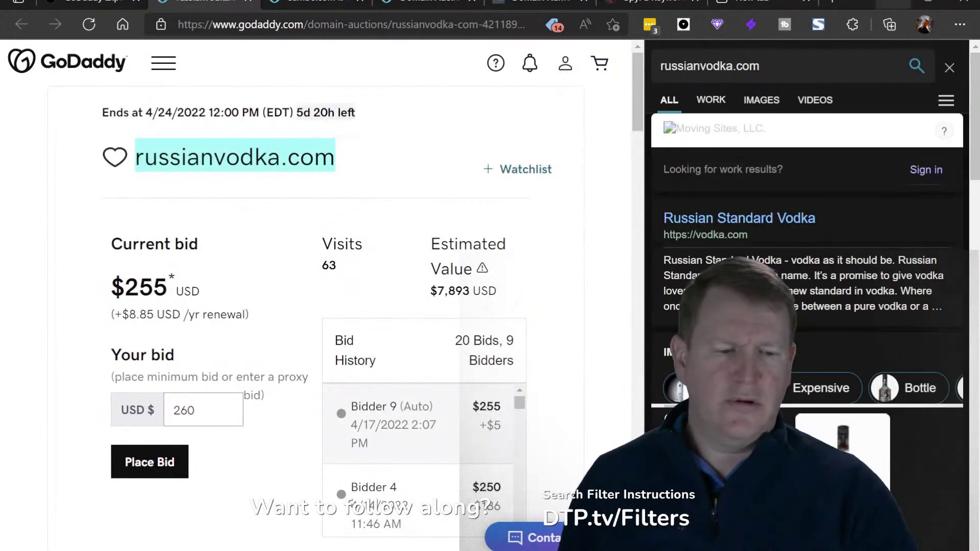
left_click(950, 67)
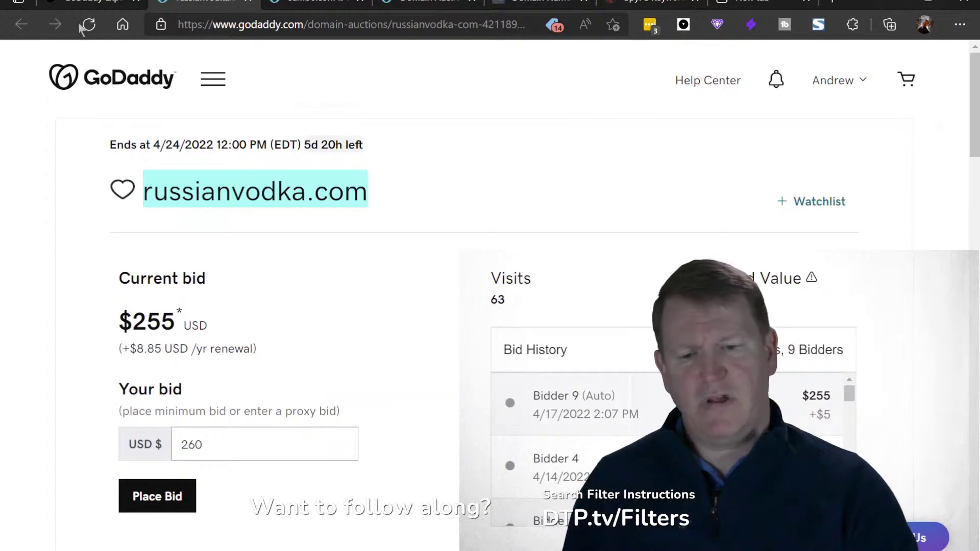
Step: Open the OfficeDesign.com auction page from the expired domains list and copy "officedesign" from the domain name
left_click(89, 3)
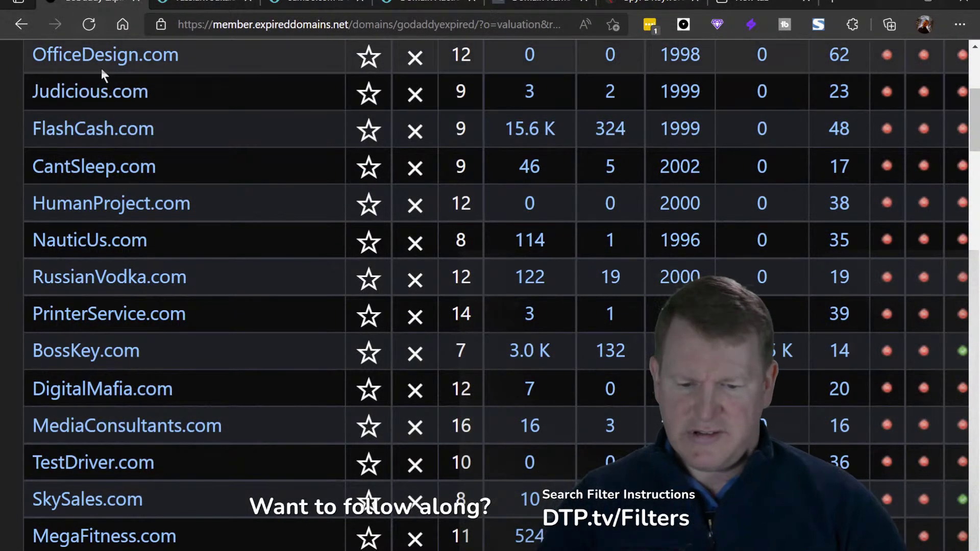
left_click(88, 60)
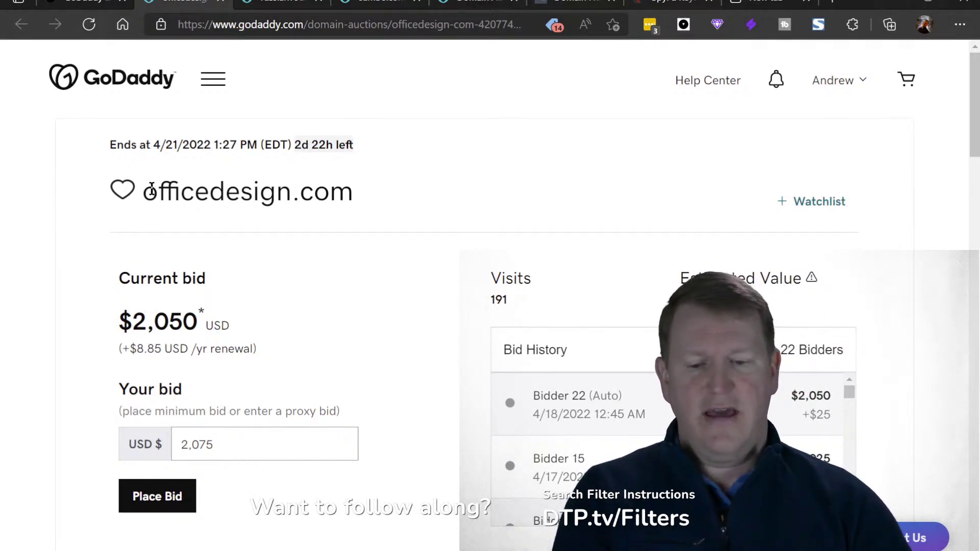
left_click_drag(144, 193, 294, 194)
key("ctrl+c")
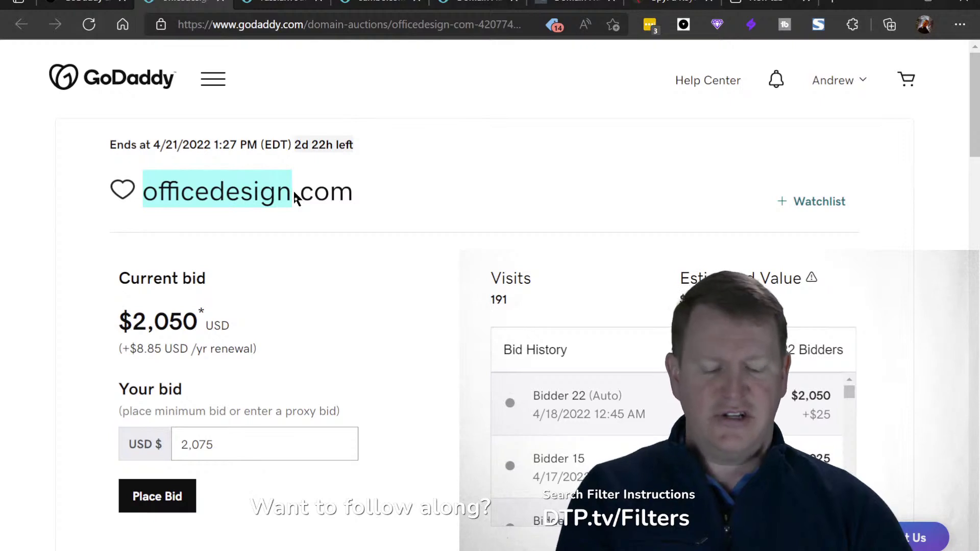
Step: Switch to SpyFu and run a keyword search for "office design"
left_click(661, 8)
left_click_drag(349, 105, 258, 118)
key("ctrl+v")
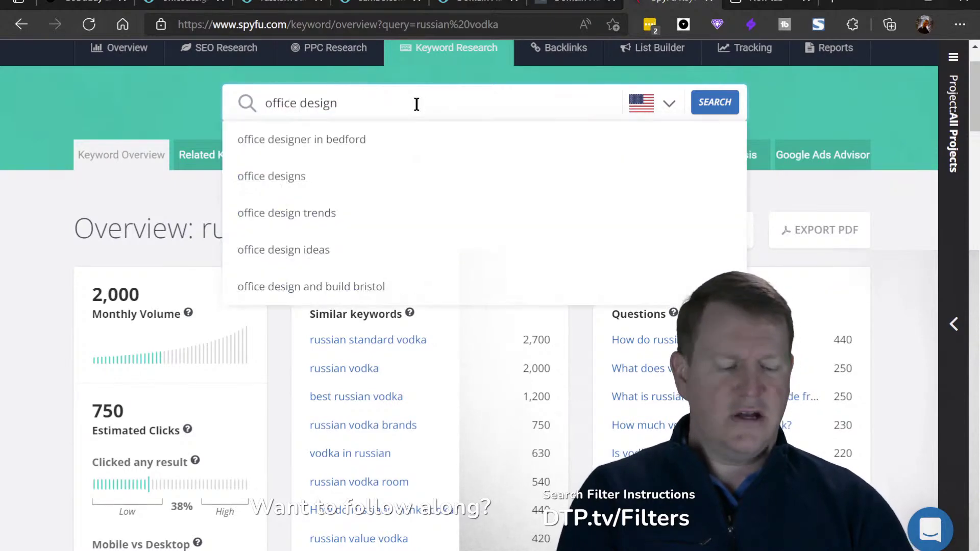
key("Return")
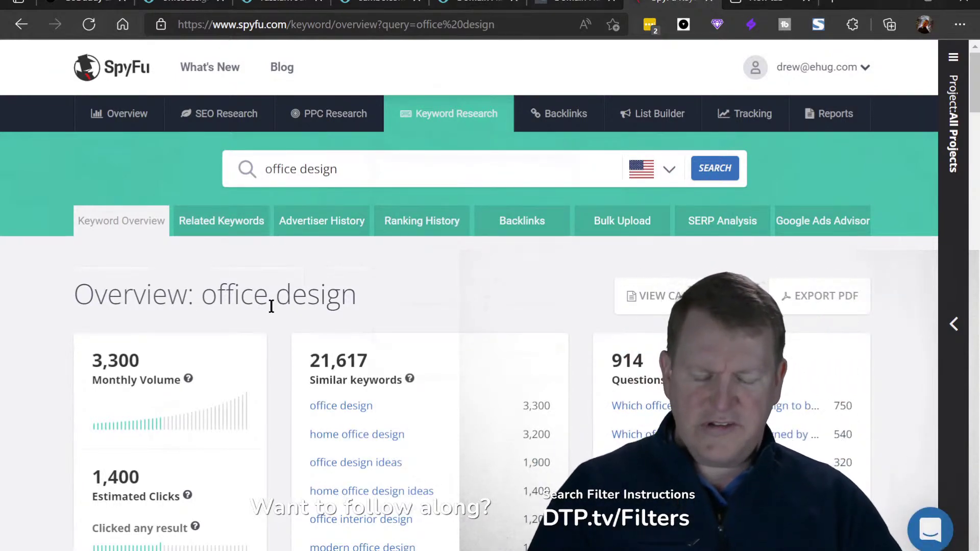
Step: Review the "office design" overview for cost per click, search volume, advertisers and monthly volume, and highlight the keyword in the heading
scroll(271, 306, "down", 10)
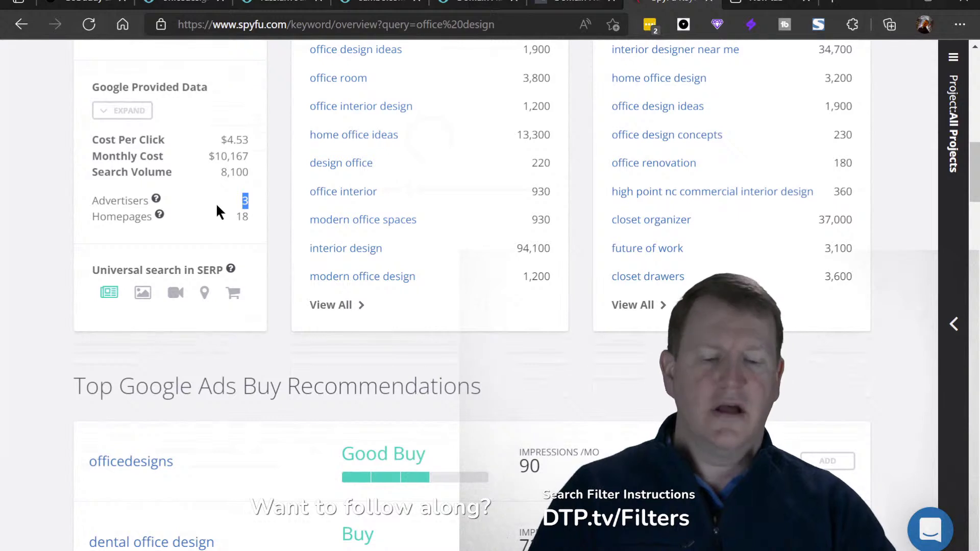
left_click_drag(255, 140, 221, 140)
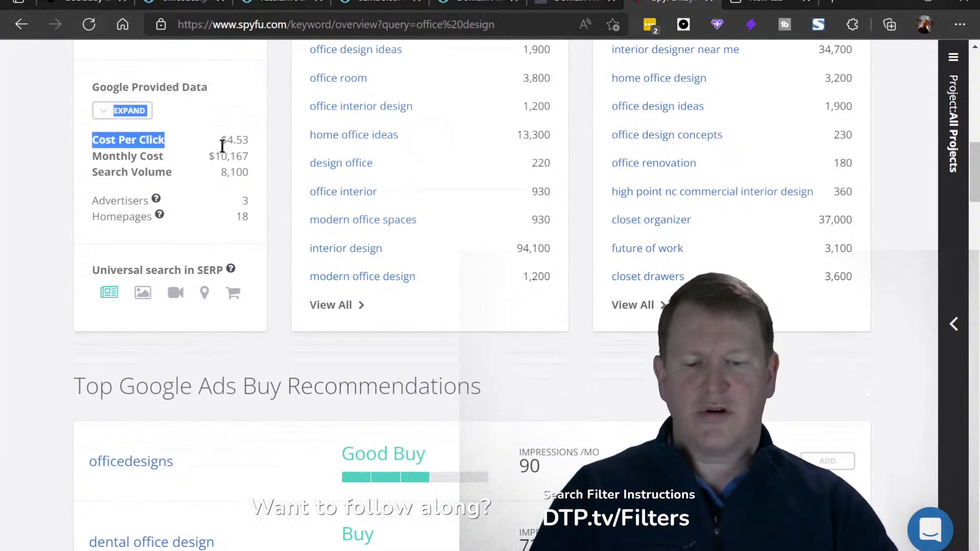
left_click(277, 166)
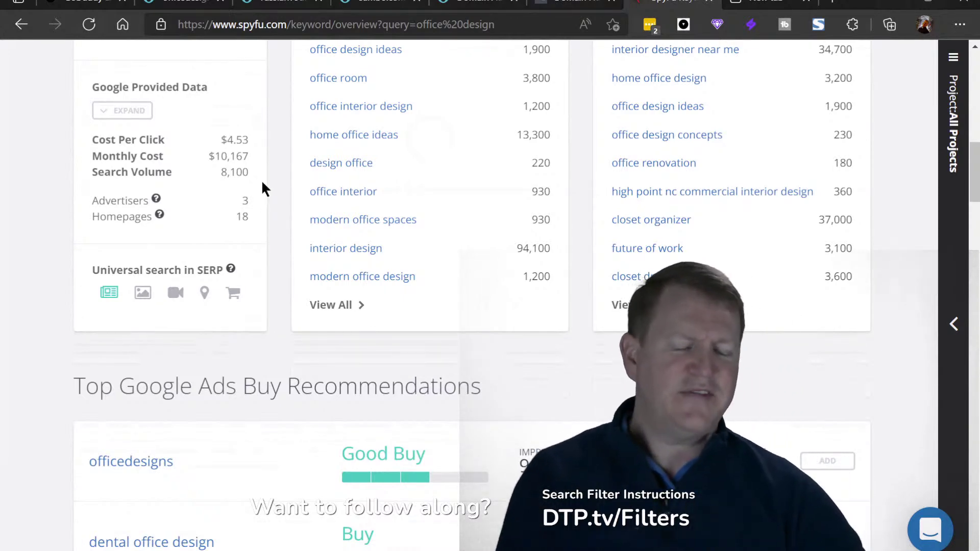
scroll(262, 183, "up", 15)
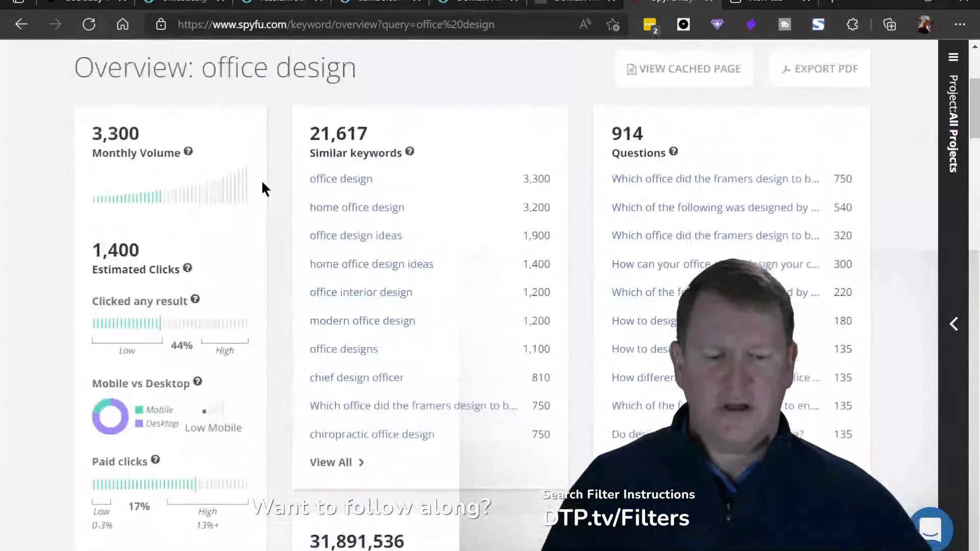
scroll(262, 181, "down", 3)
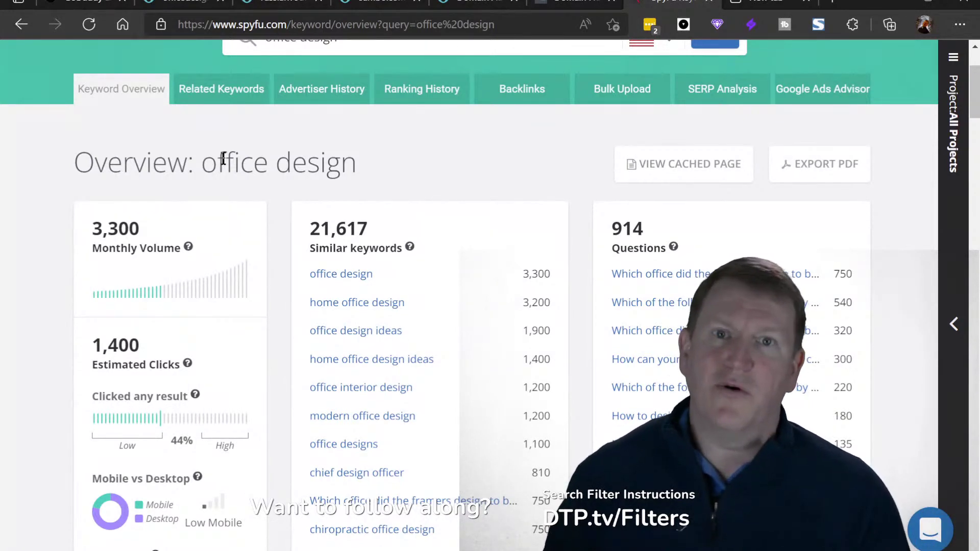
left_click_drag(356, 165, 206, 172)
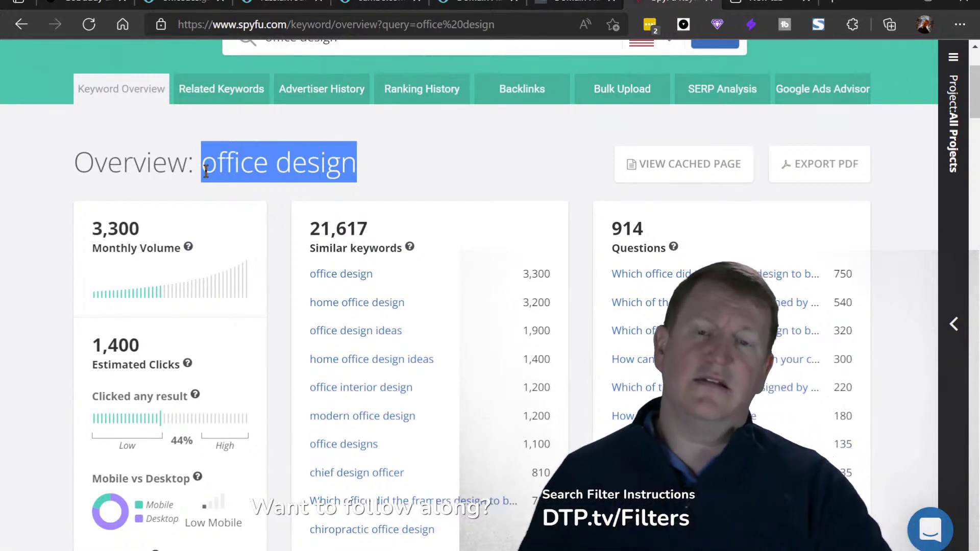
left_click(287, 170)
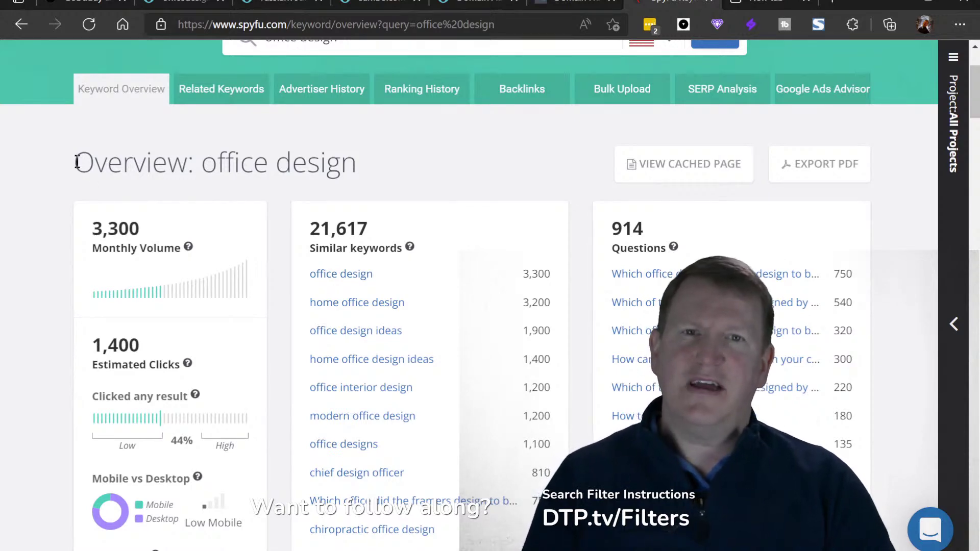
Step: Mark OfficeDesign.com as a favorite in the expired domains list and add it to the GoDaddy watchlist
left_click(91, 5)
left_click(369, 57)
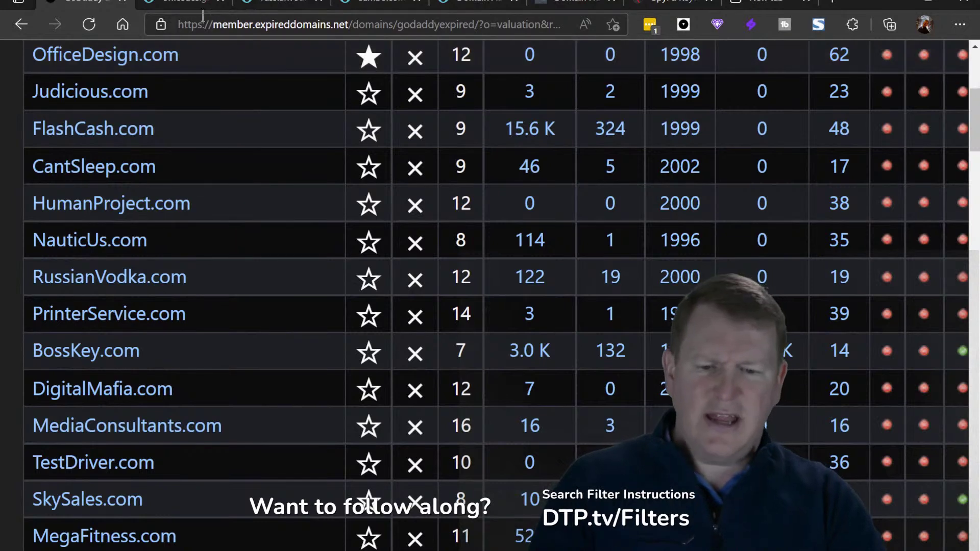
left_click(186, 5)
left_click(827, 201)
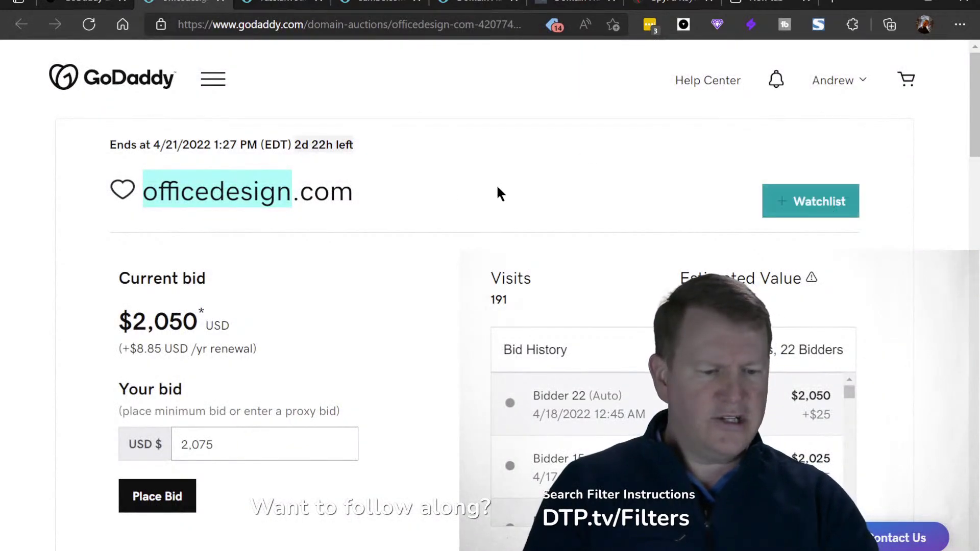
left_click(412, 179)
left_click(795, 211)
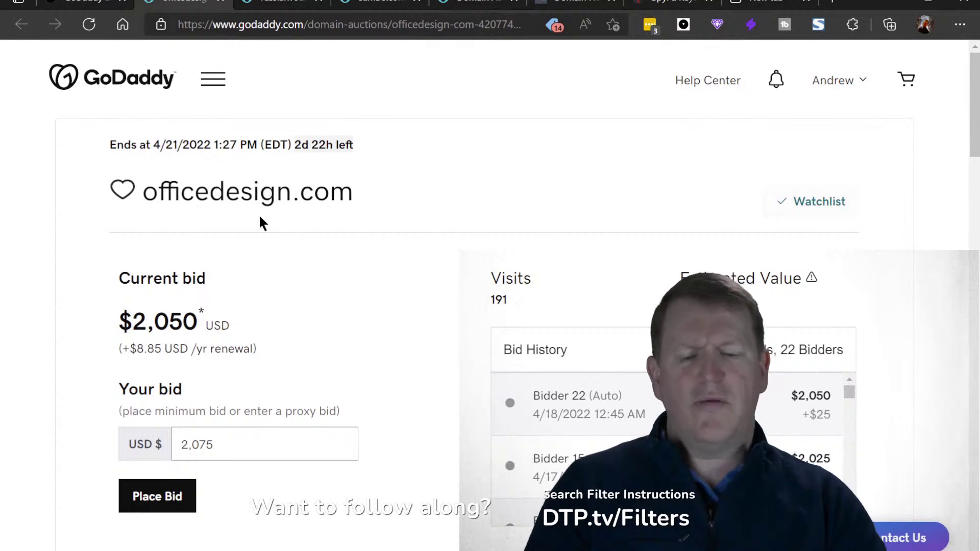
left_click_drag(146, 193, 266, 308)
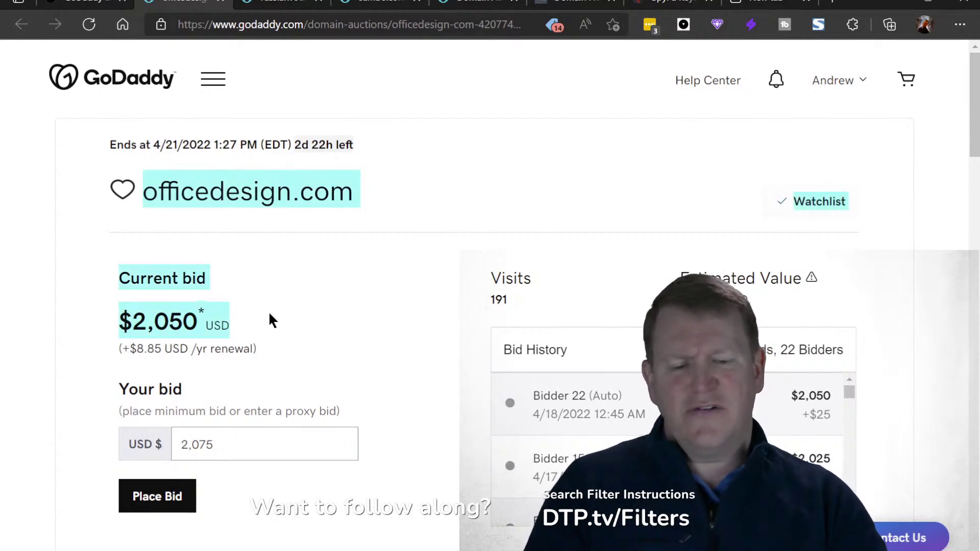
Step: Open the PrinterService.com auction page from the expired domains list, check its availability, and close the page
left_click(86, 3)
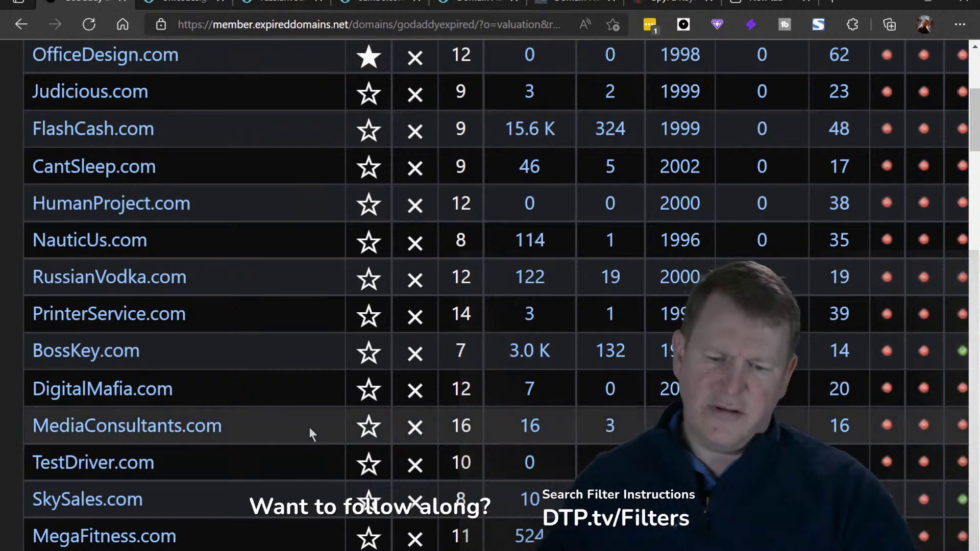
left_click(143, 316)
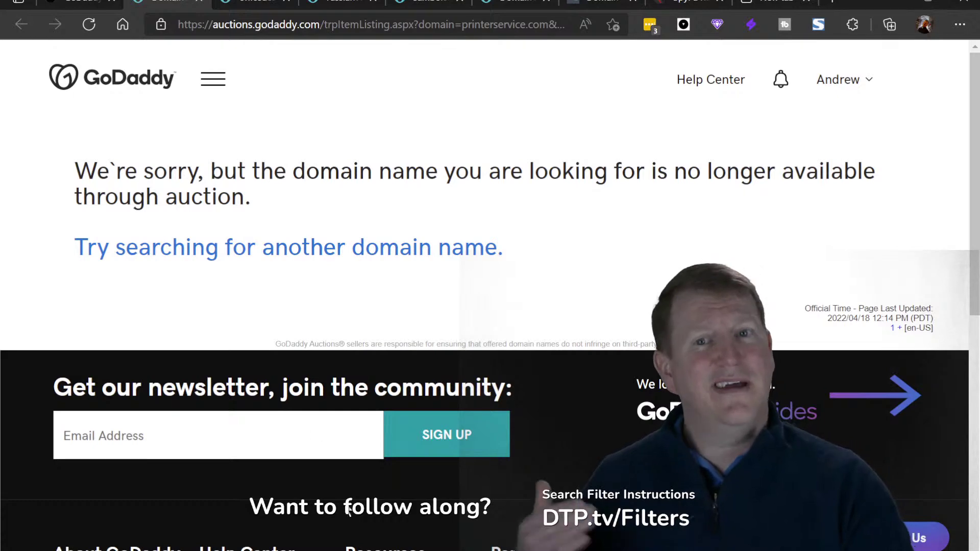
left_click(199, 4)
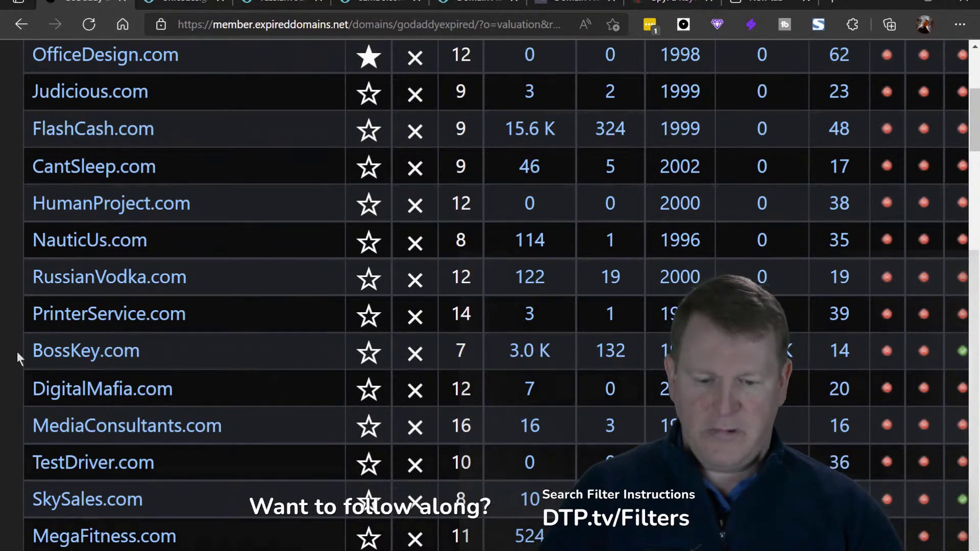
Step: Browse further through the expired domains list for promising names and examine RounDrugs.com by highlighting it
scroll(17, 351, "down", 5)
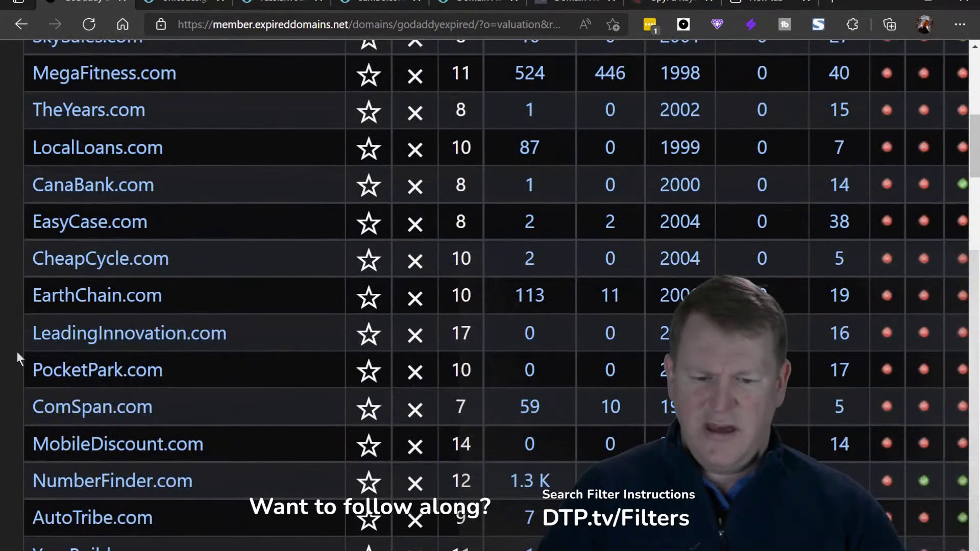
scroll(17, 352, "up", 5)
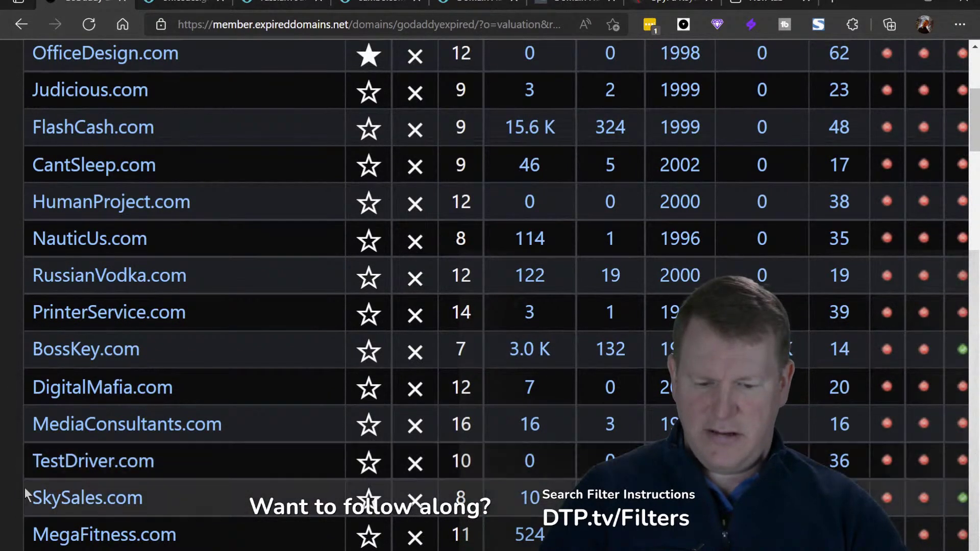
scroll(13, 488, "down", 5)
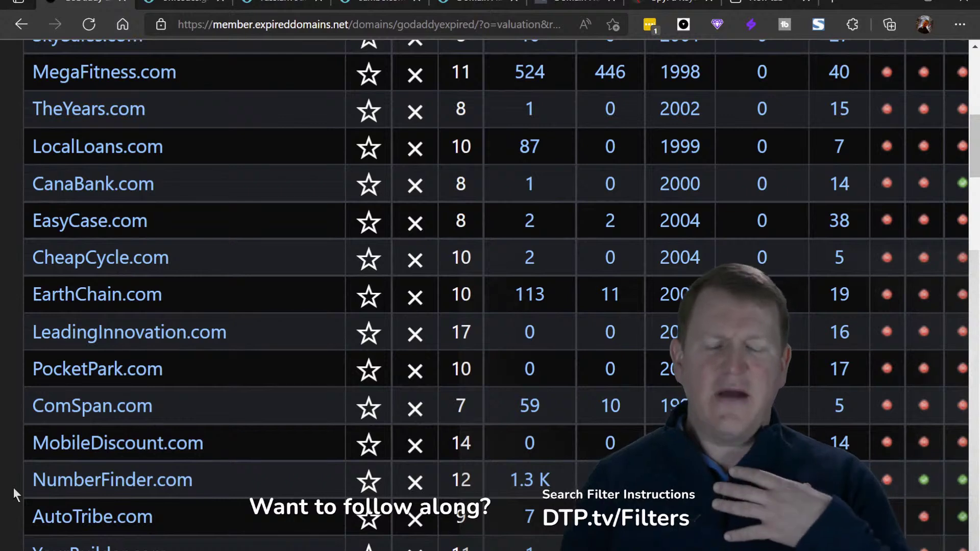
scroll(13, 488, "down", 5)
scroll(13, 487, "down", 2)
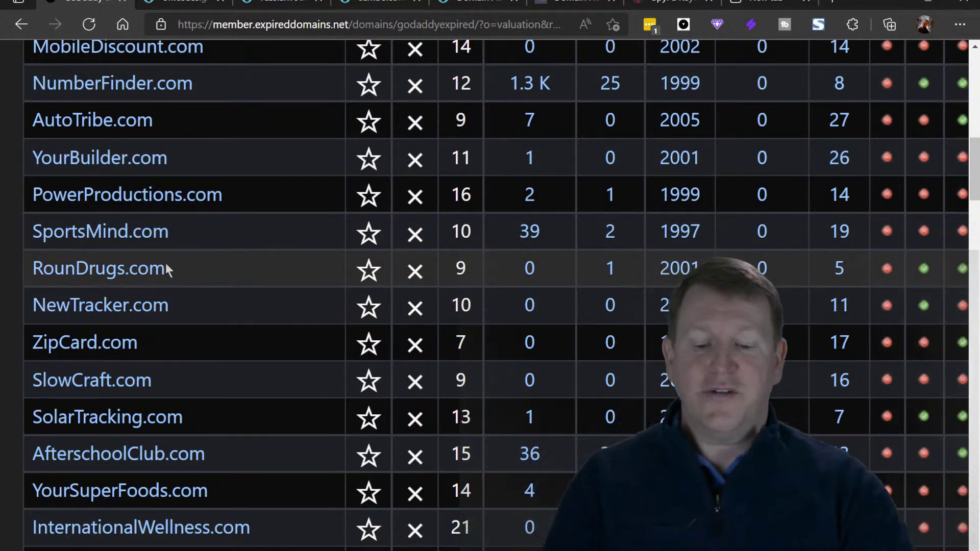
left_click_drag(179, 268, 34, 278)
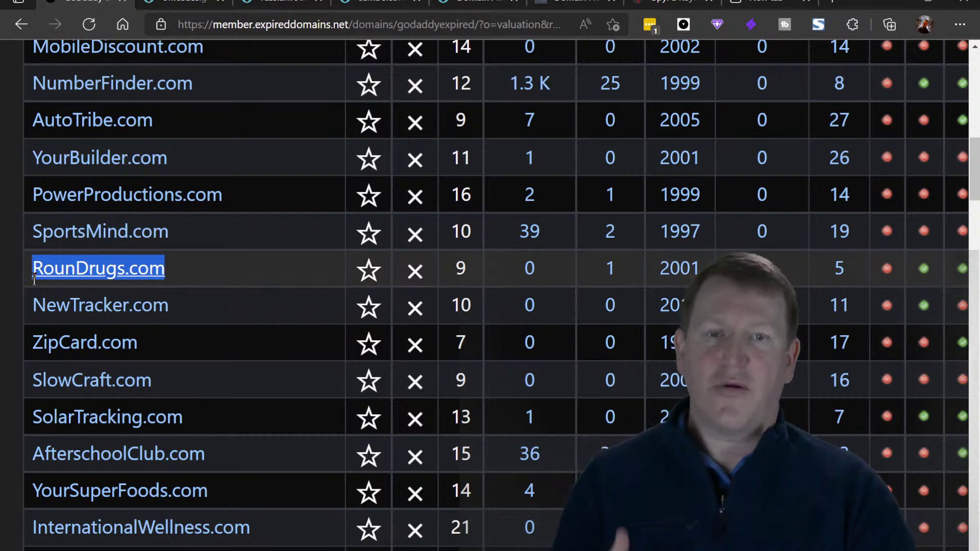
left_click(7, 274)
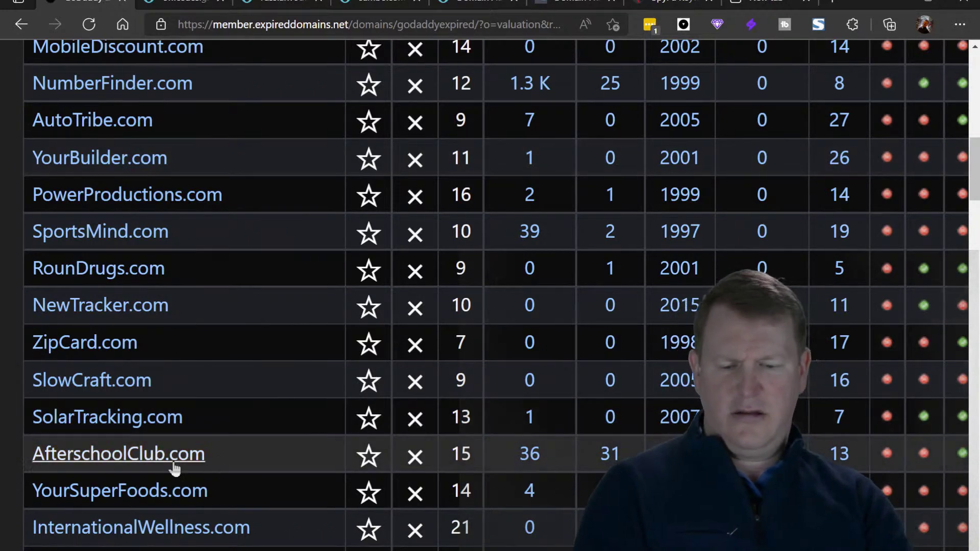
Step: Highlight the AfterschoolClub name in the expired domains list and switch to the SpyFu keyword overview
left_click_drag(26, 454, 166, 454)
left_click(566, 8)
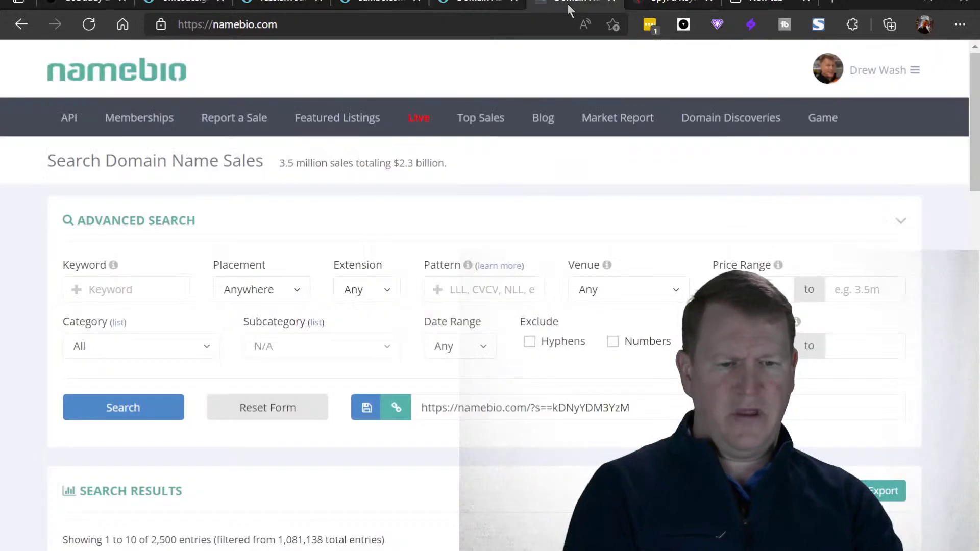
left_click(663, 6)
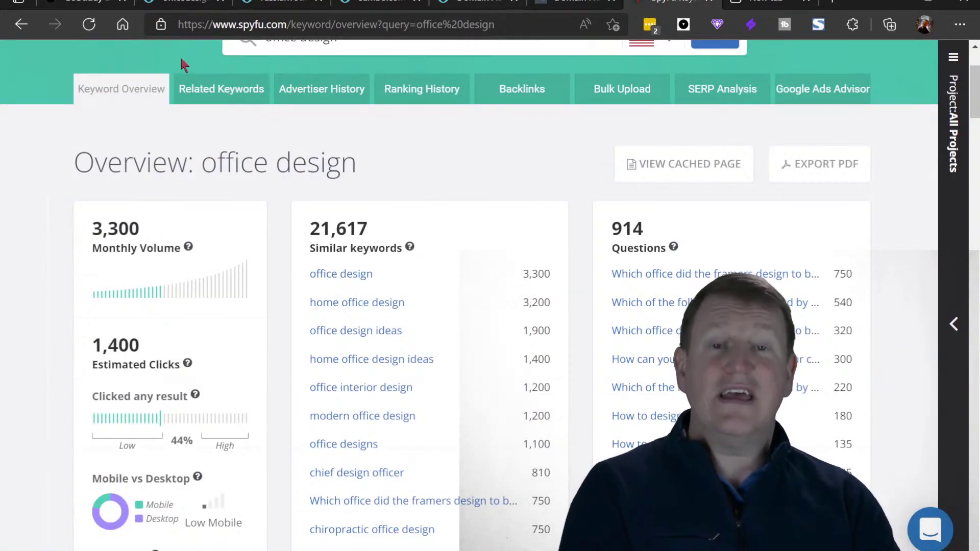
Step: Replace the SpyFu keyword search with "after school club", run it, and return to the expired domains list
scroll(184, 72, "up", 3)
left_click_drag(406, 177, 247, 179)
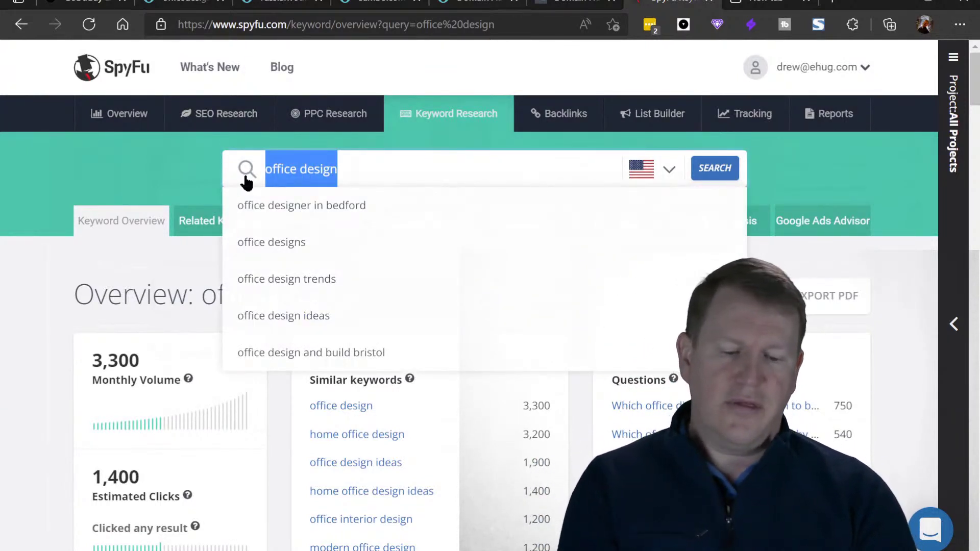
type("after school")
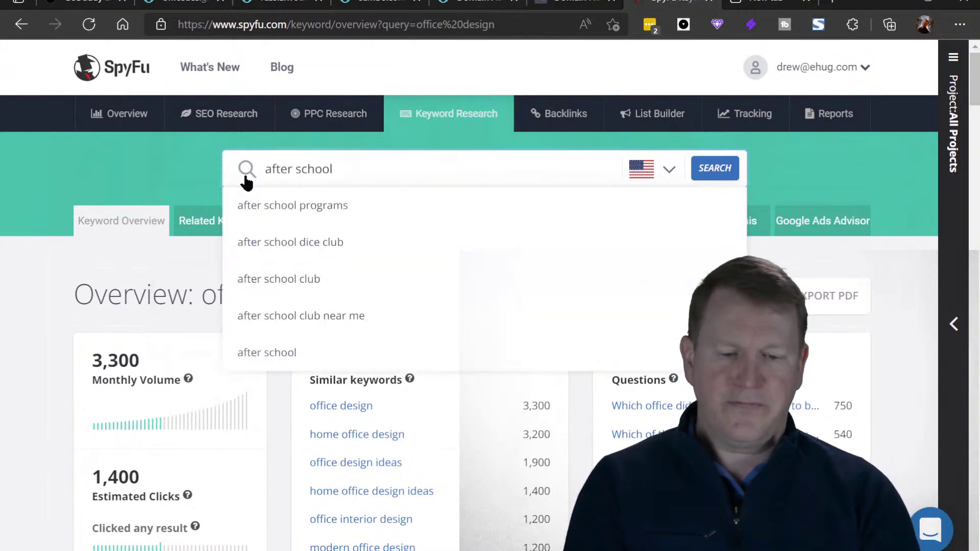
type(" club")
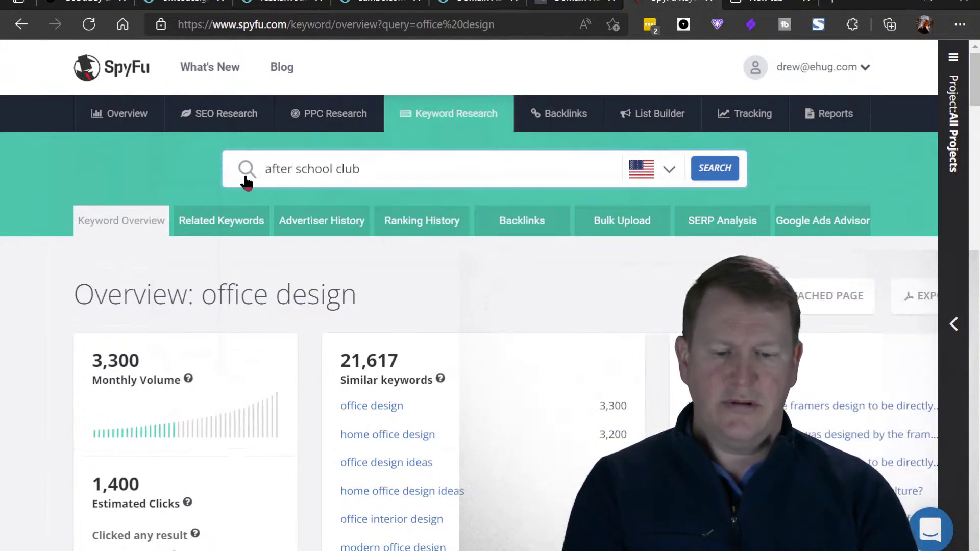
key("Return")
left_click(94, 4)
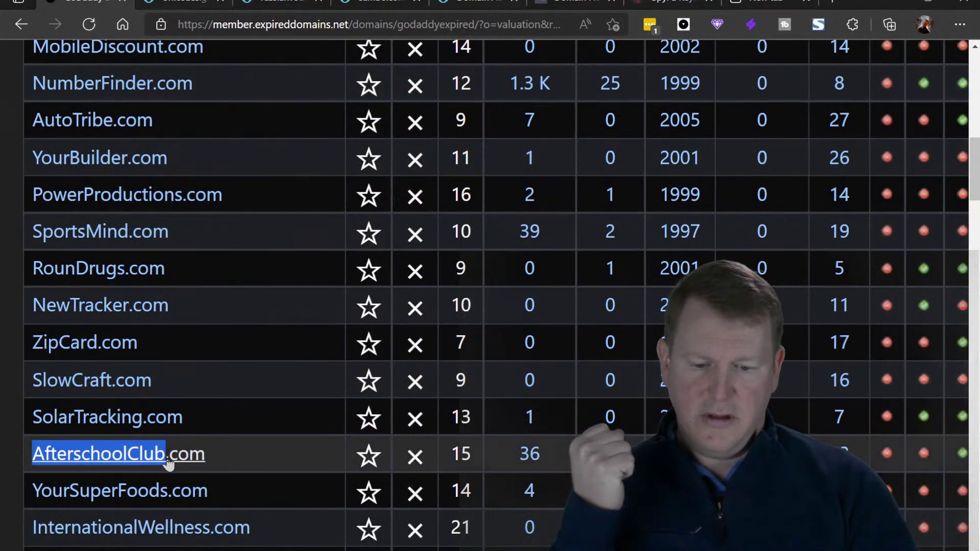
Step: Open the AfterschoolClub.com auction page from the expired domains list and examine its current bid and domain name
left_click(166, 457)
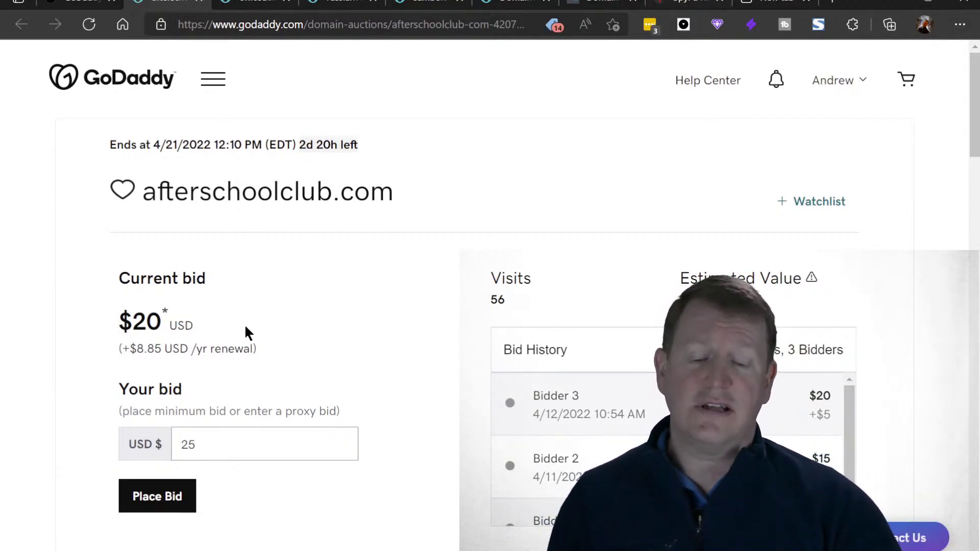
left_click_drag(210, 347, 132, 312)
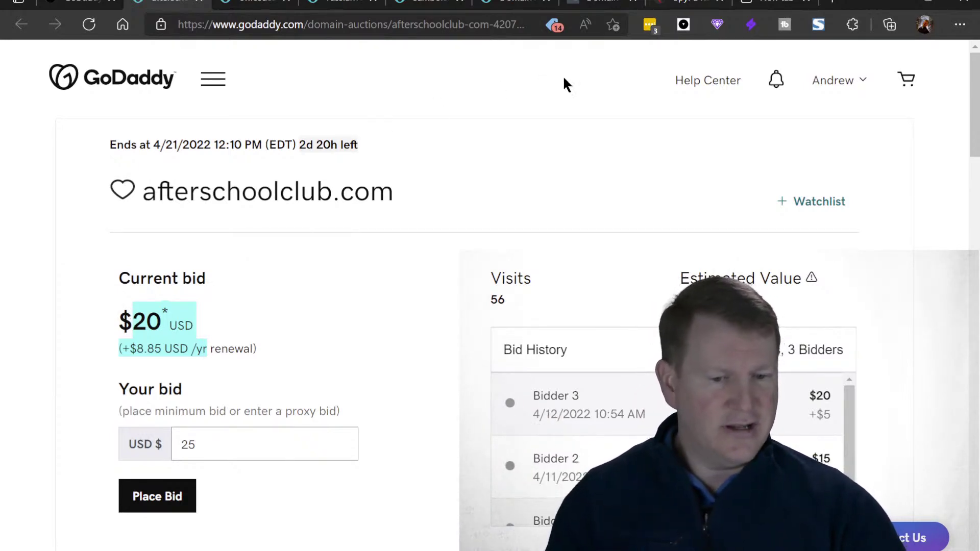
left_click_drag(396, 192, 209, 193)
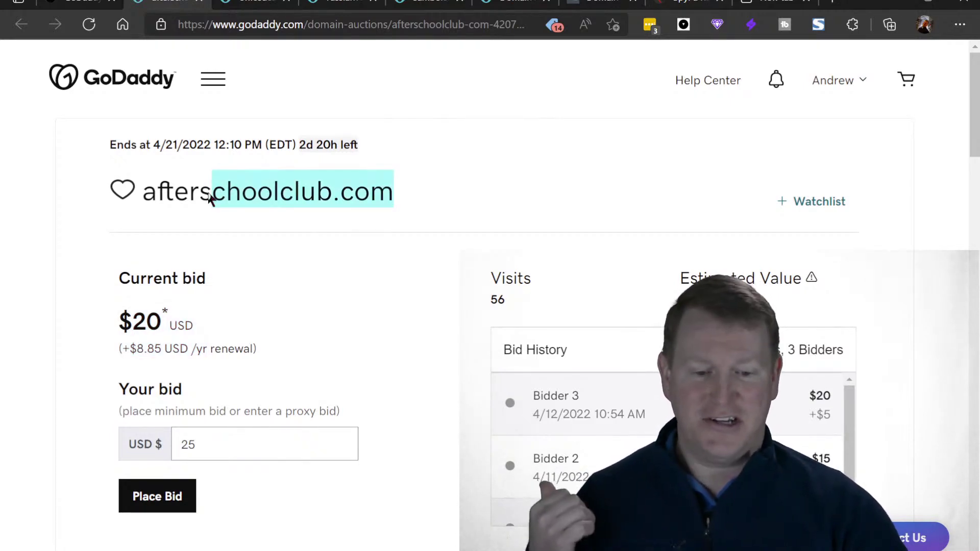
Step: Examine the SpyFu overview for "after school club", covering search volume, similar keywords, questions, cost per click and advertisers
left_click(682, 5)
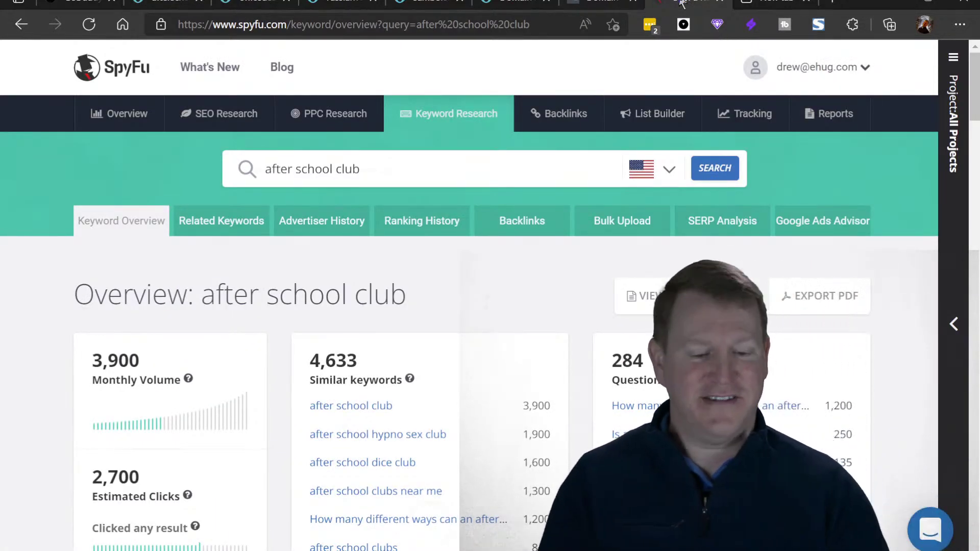
mouse_move(449, 113)
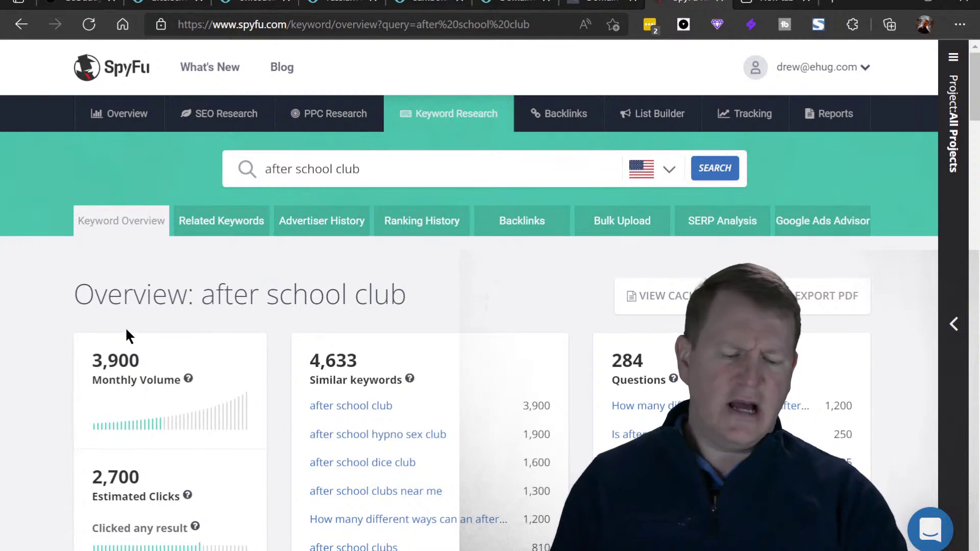
scroll(126, 331, "down", 9)
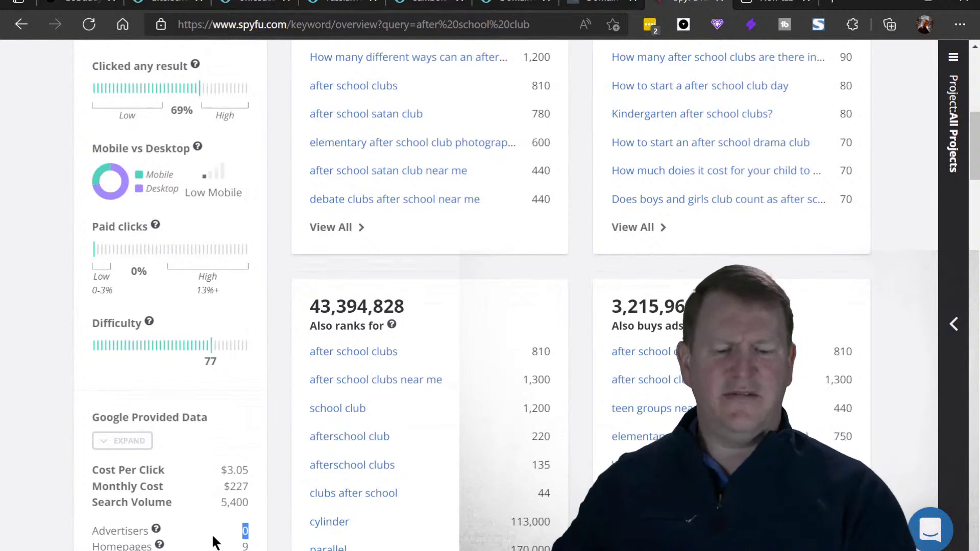
left_click(275, 359)
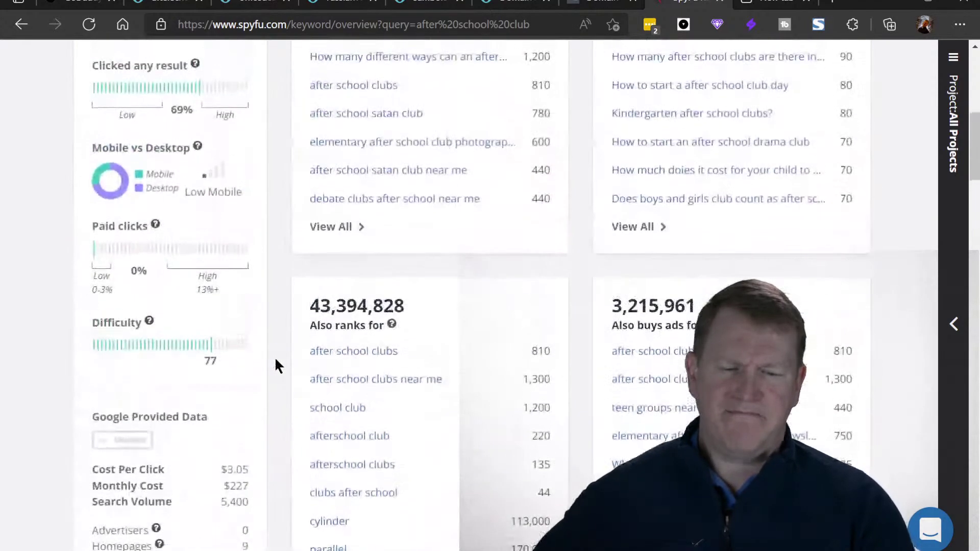
scroll(275, 358, "up", 7)
scroll(276, 358, "down", 1)
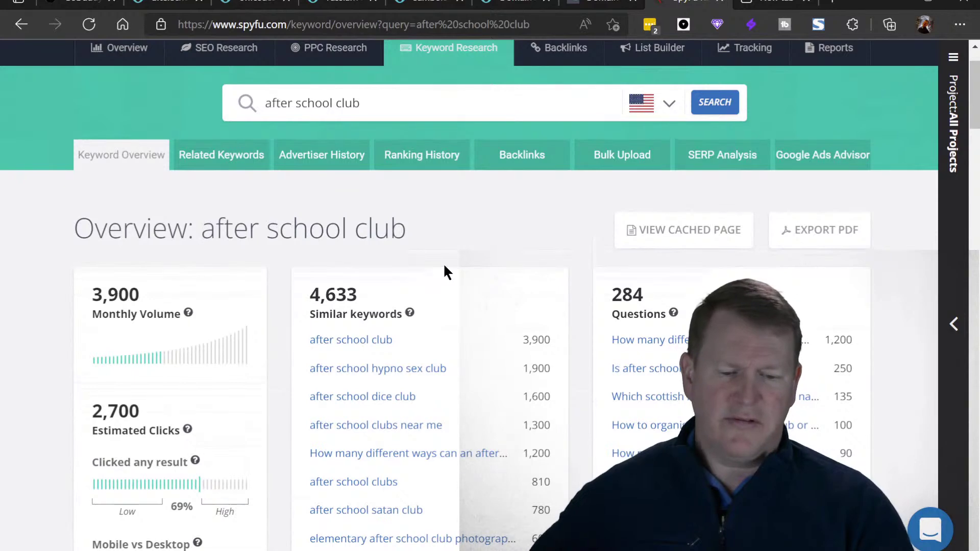
scroll(444, 268, "down", 3)
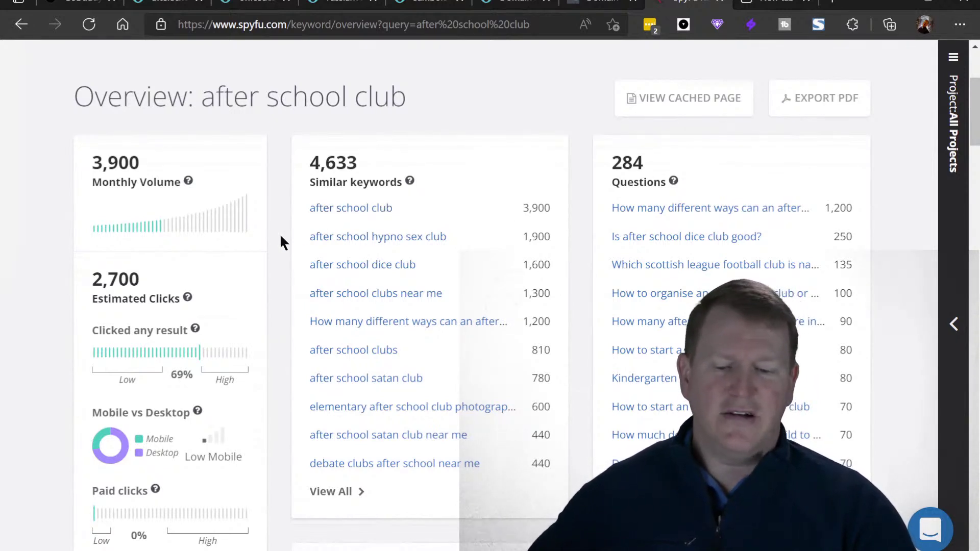
scroll(278, 234, "down", 1)
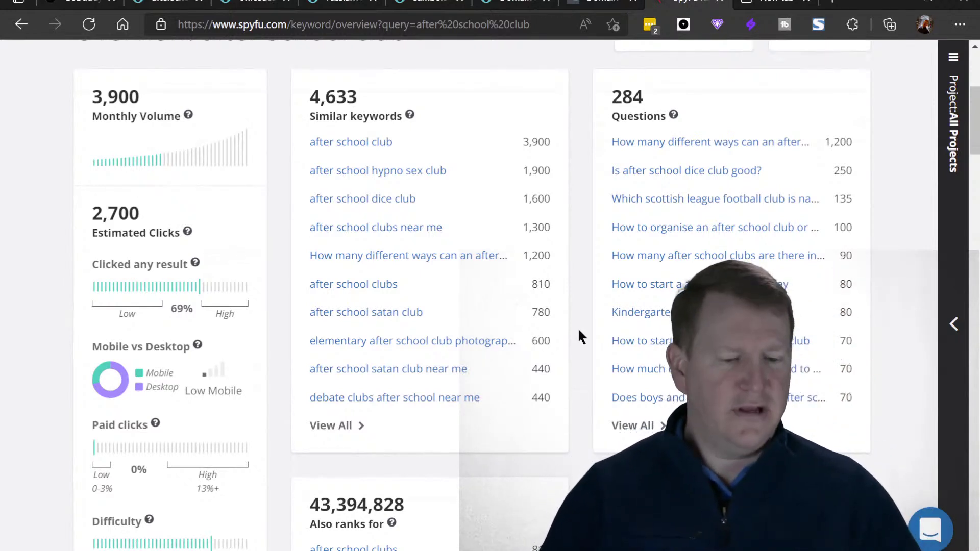
scroll(578, 331, "up", 1)
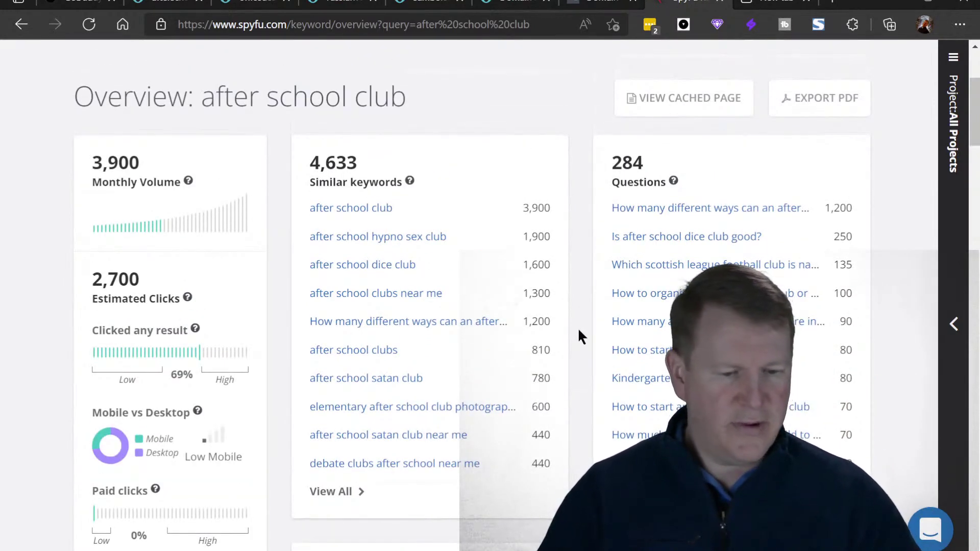
scroll(577, 327, "up", 1)
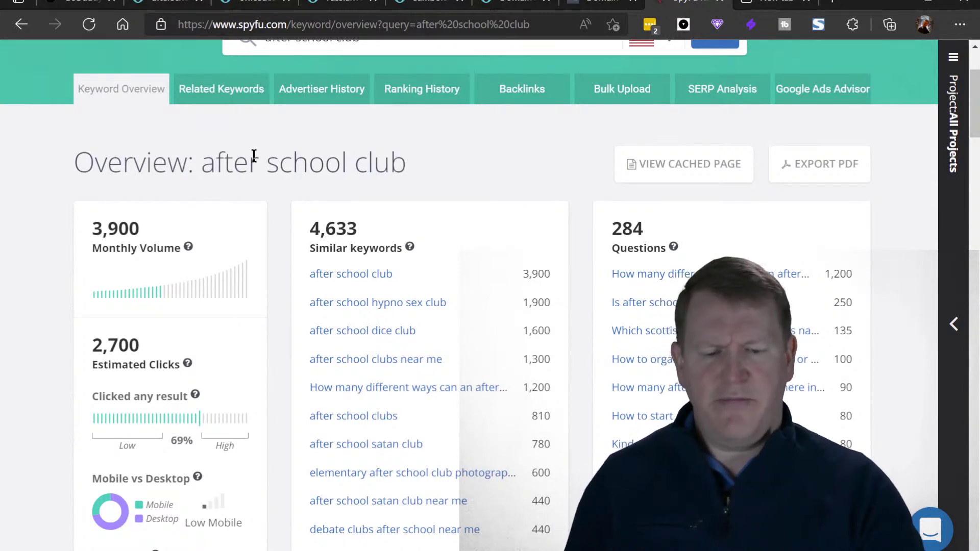
left_click_drag(206, 162, 404, 147)
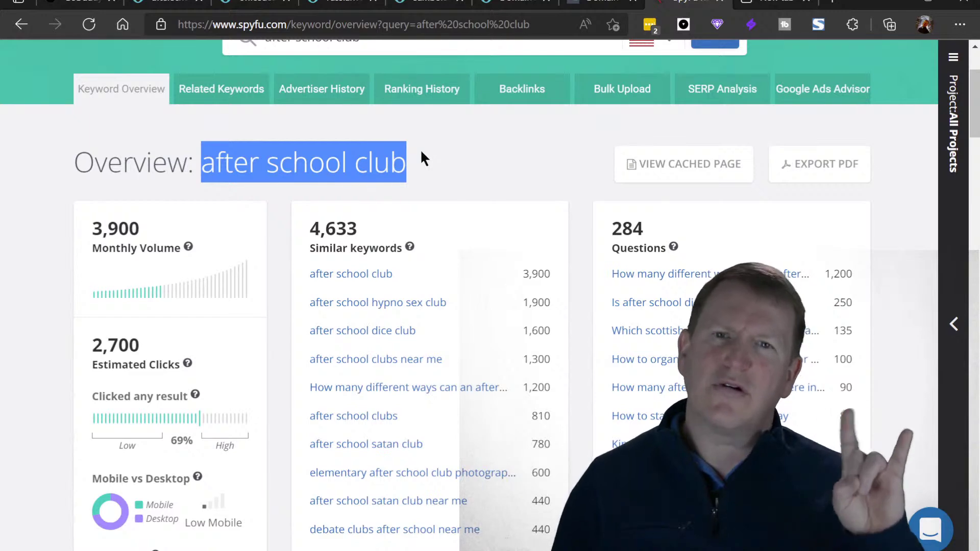
left_click(421, 149)
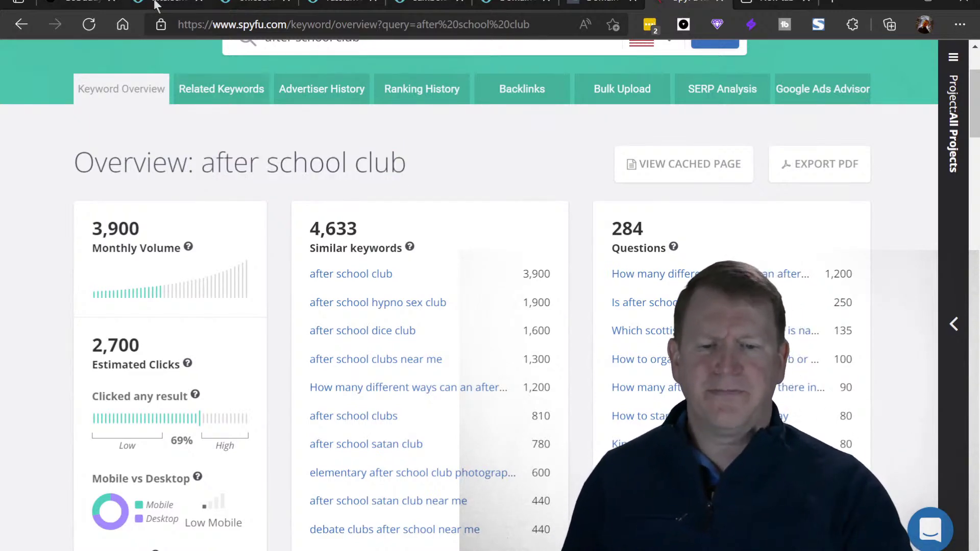
Step: Browse further through the expired domains list and open the auction page for BusinessBookkeeping.com
left_click(82, 3)
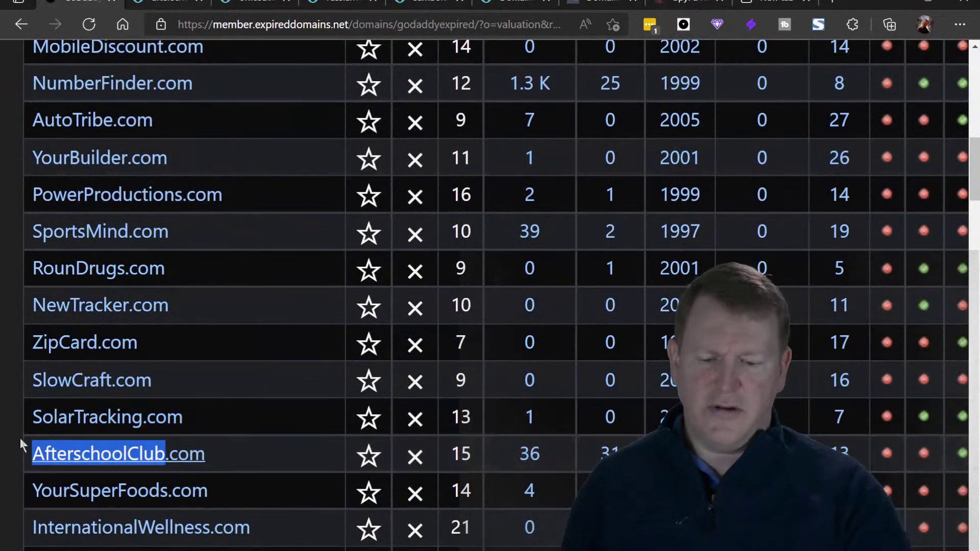
left_click(14, 437)
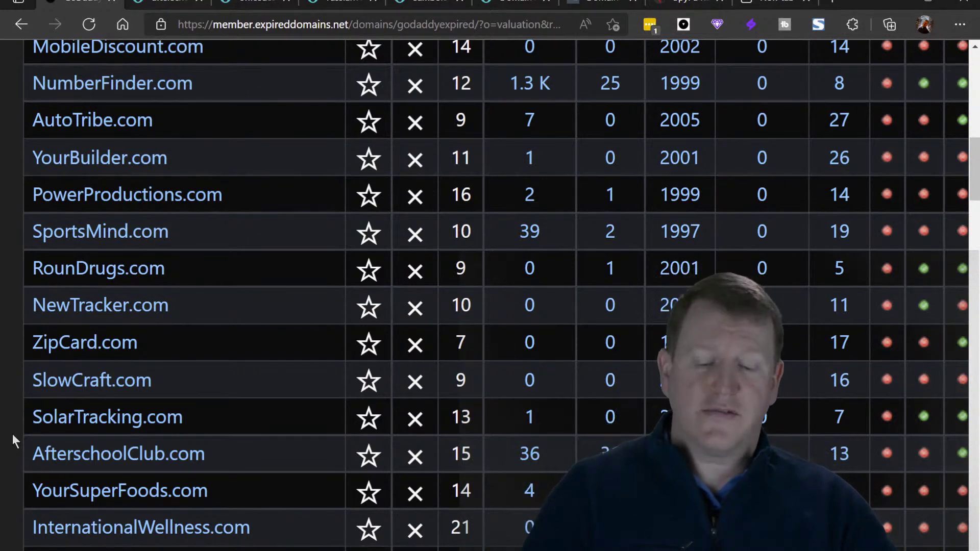
scroll(12, 433, "down", 9)
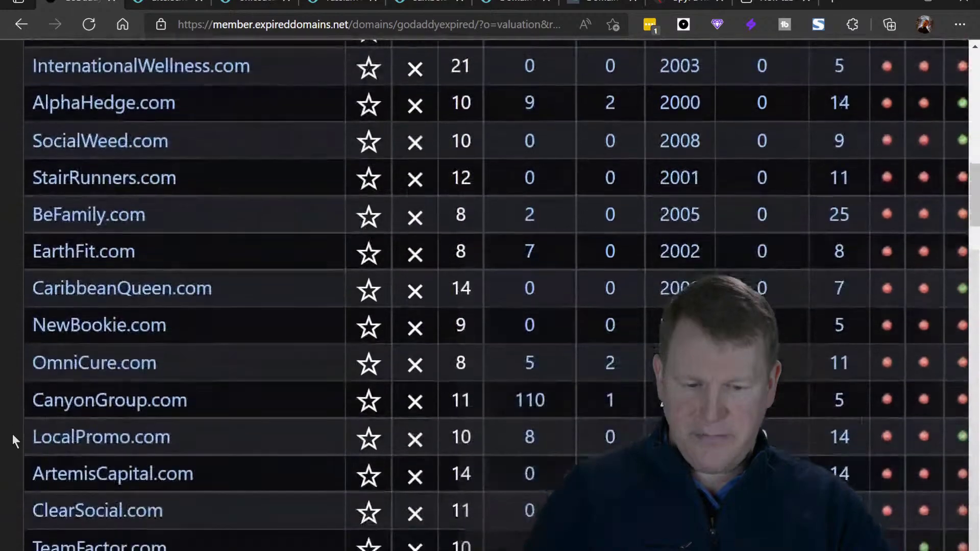
scroll(12, 433, "up", 9)
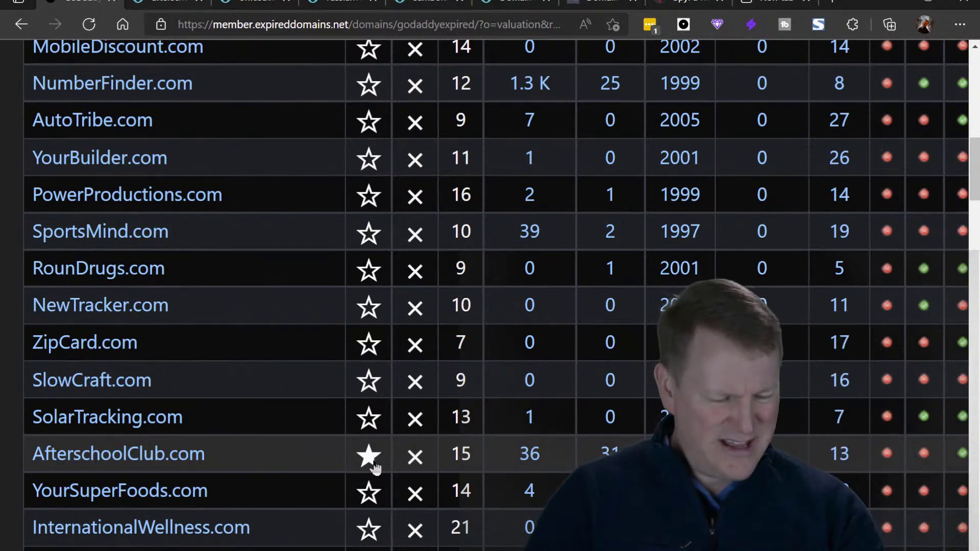
scroll(375, 467, "down", 8)
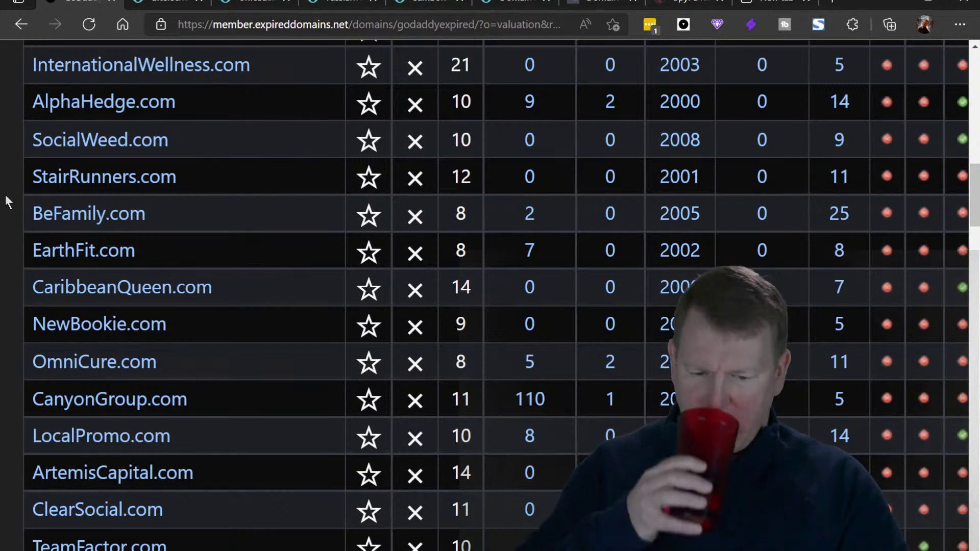
scroll(8, 202, "down", 8)
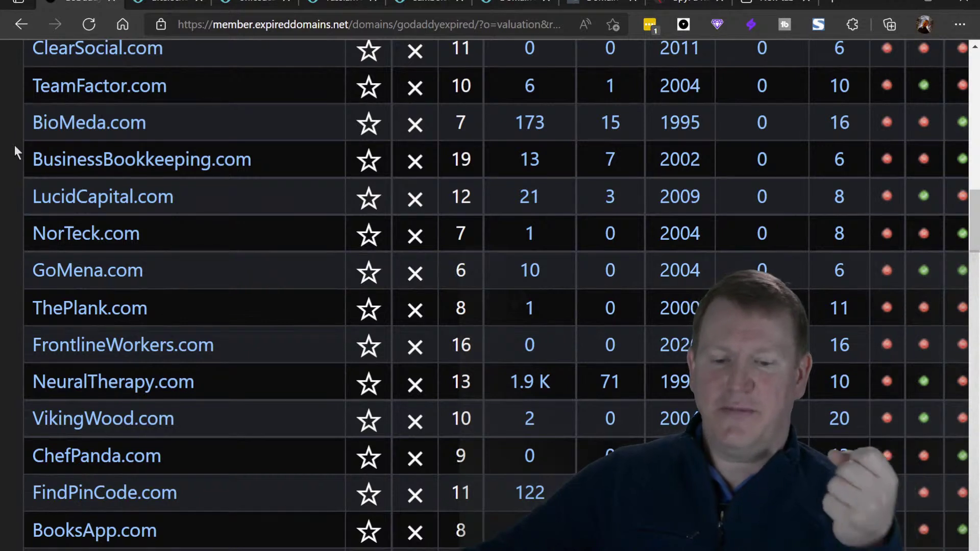
left_click_drag(270, 163, 30, 163)
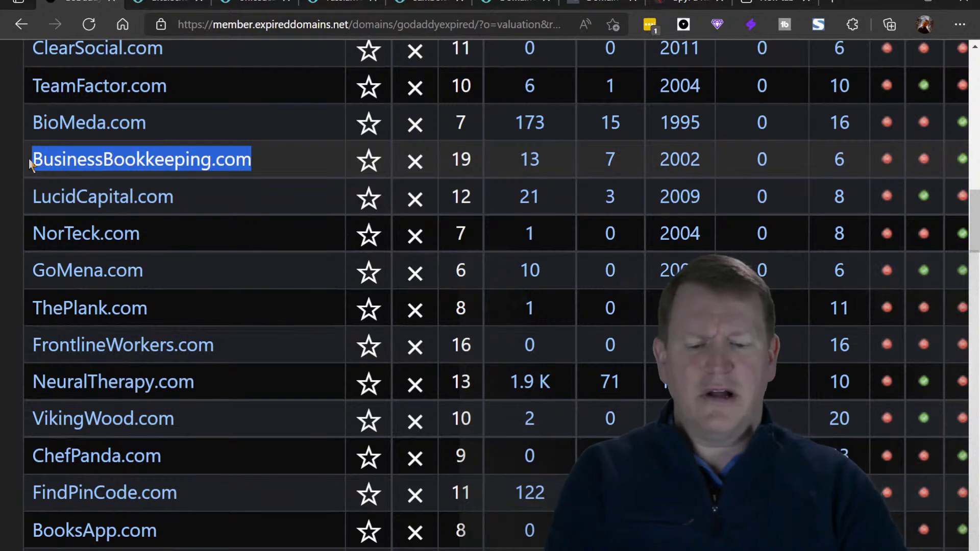
left_click(101, 161)
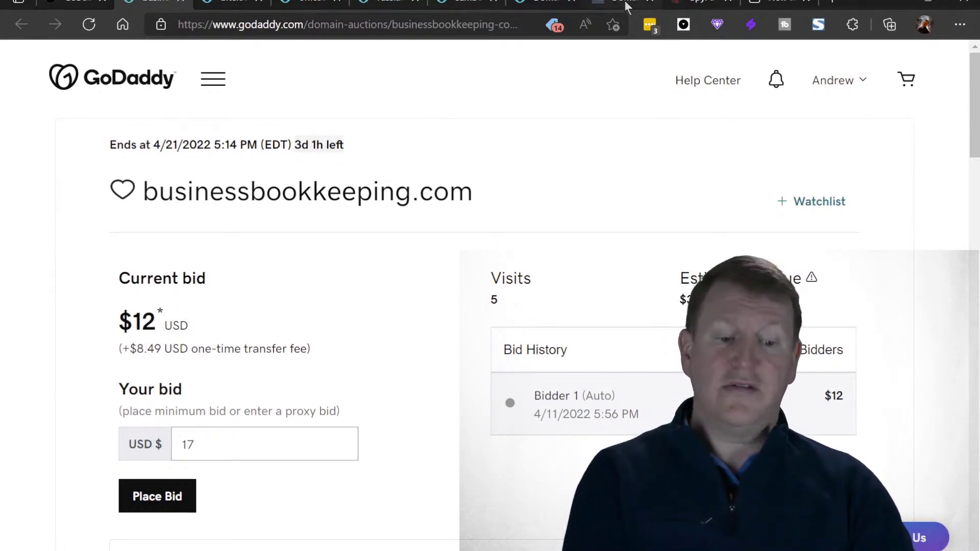
Step: Switch to SpyFu and run a keyword overview search for "business bookkeeping"
left_click(713, 9)
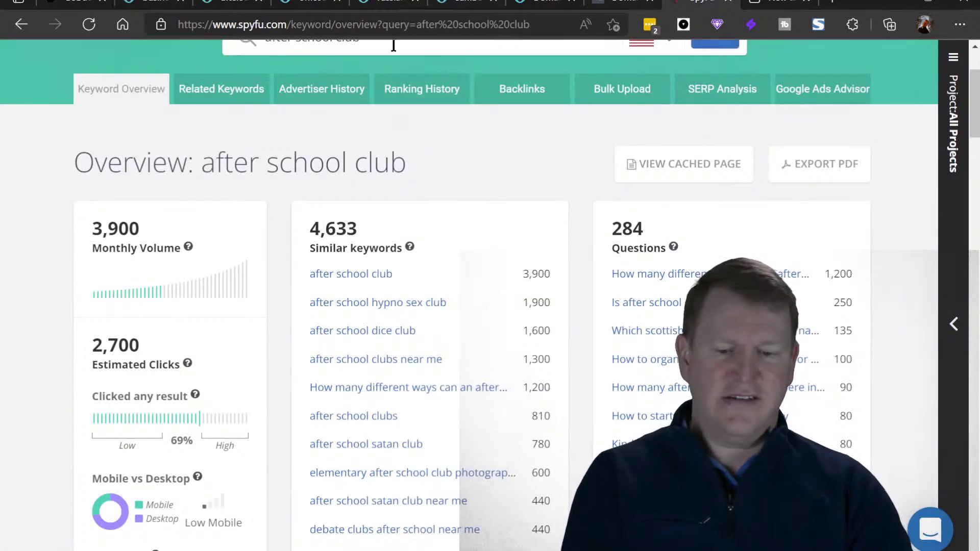
type("business")
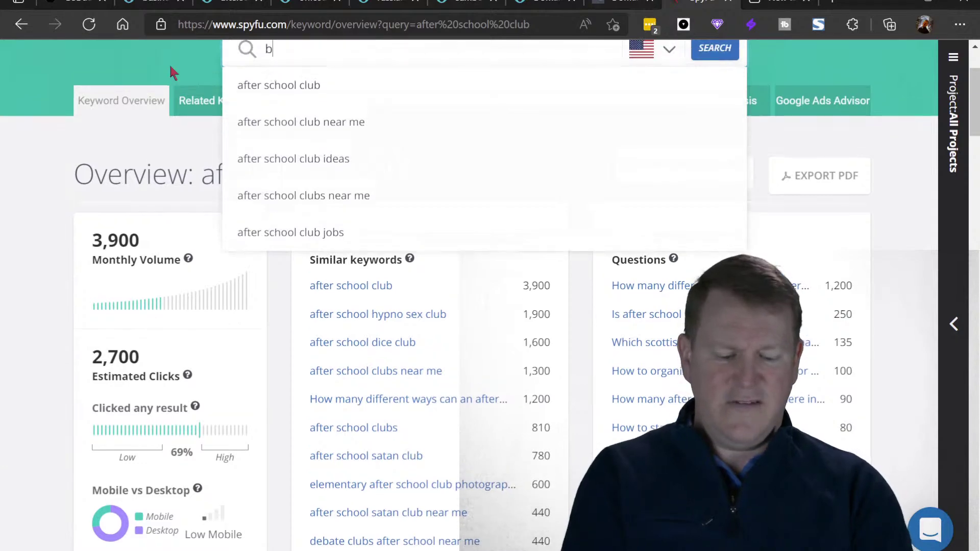
type(" book")
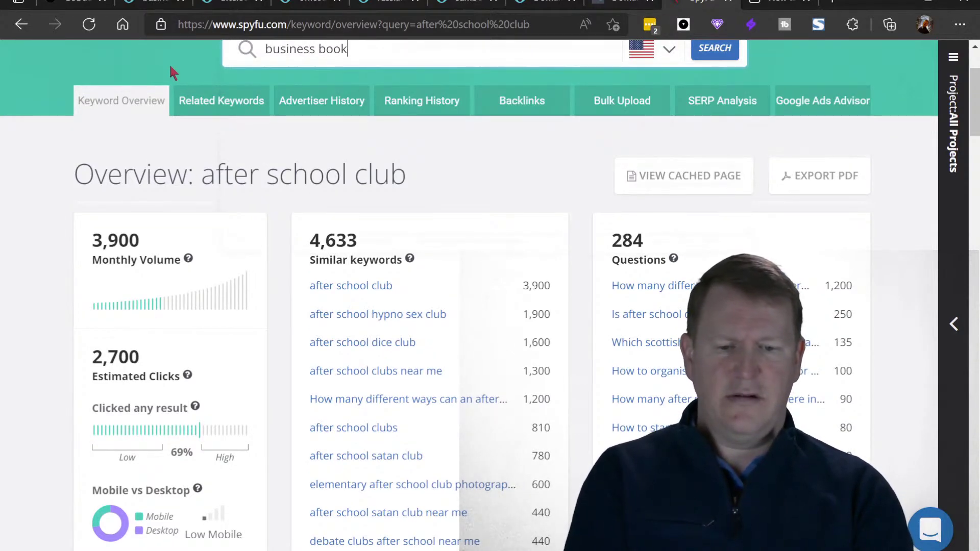
type("keeping")
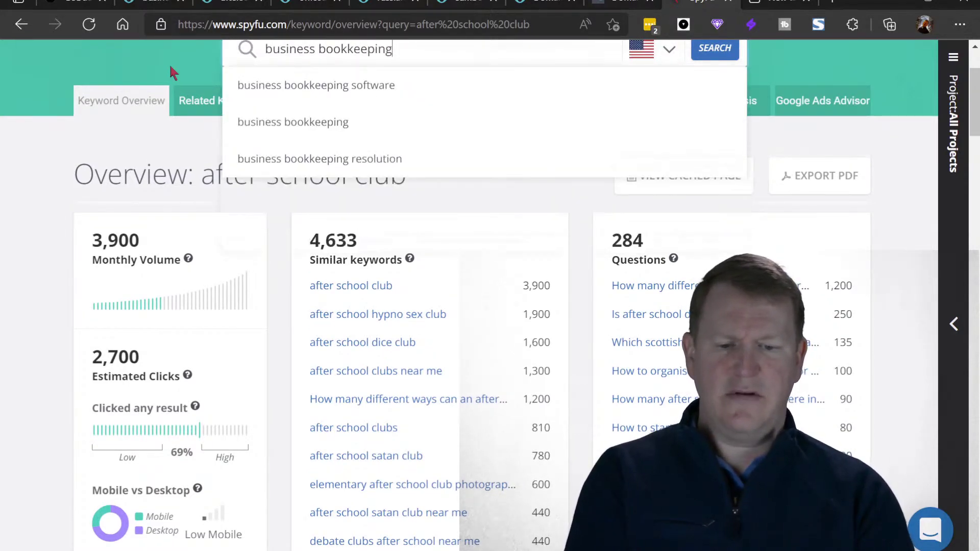
key("Return")
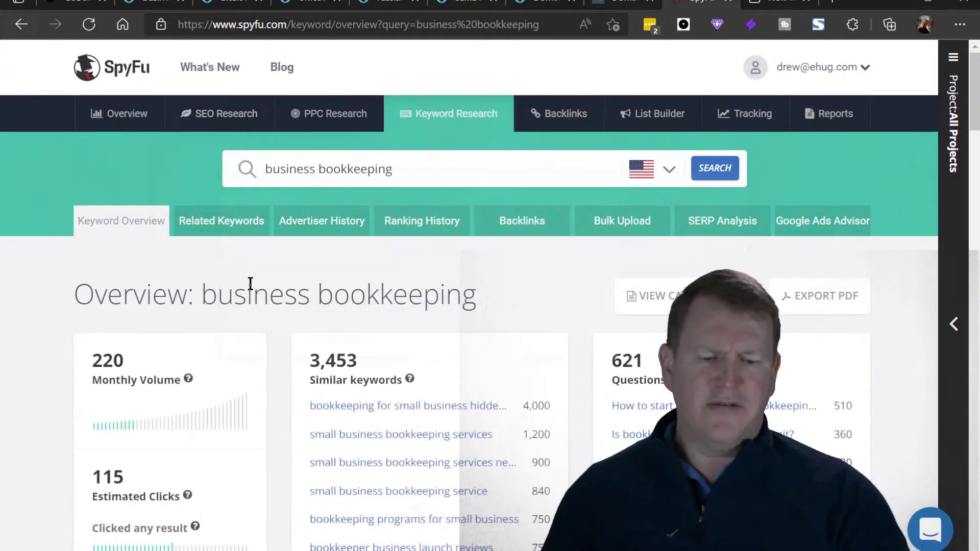
Step: Examine the "business bookkeeping" overview, covering similar keywords, questions, difficulty, cost per click and number of advertisers
scroll(250, 284, "down", 3)
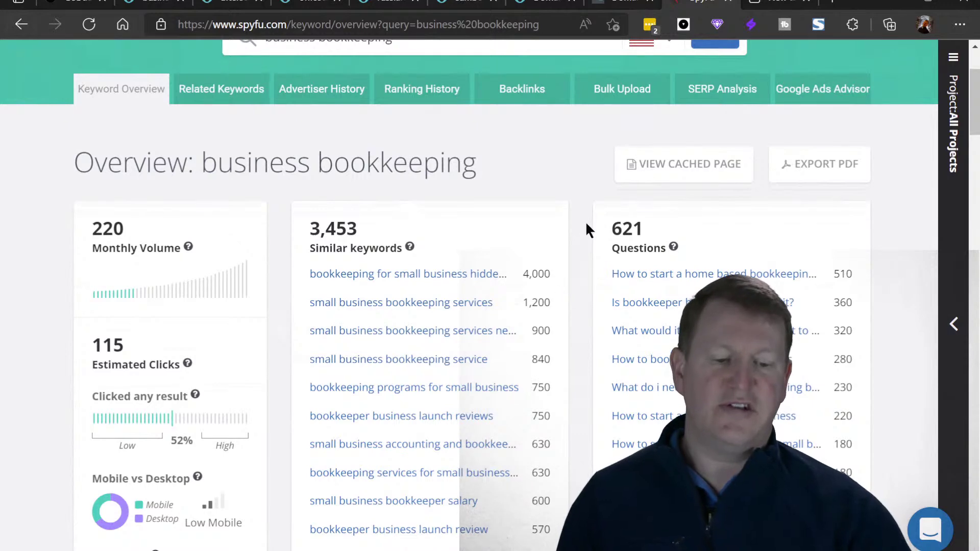
scroll(585, 223, "down", 1)
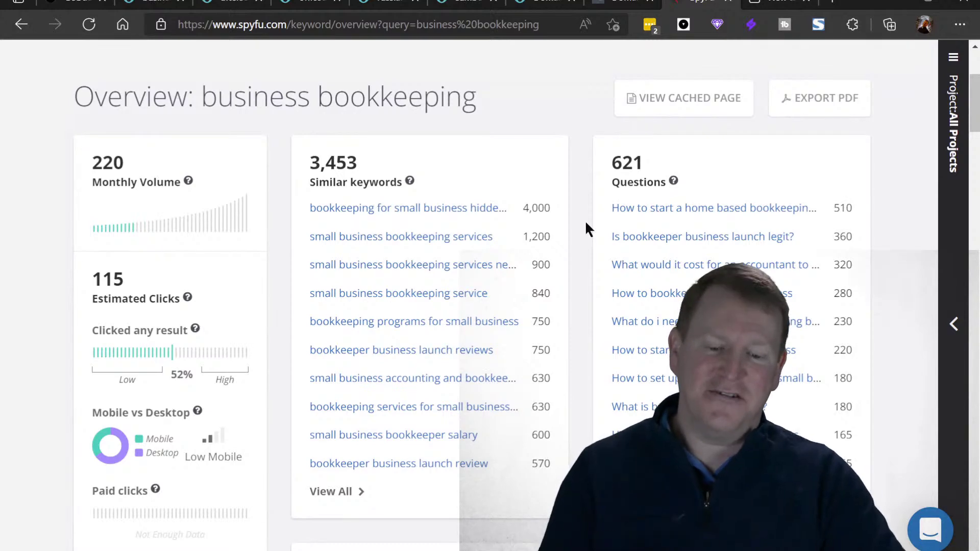
scroll(586, 223, "down", 9)
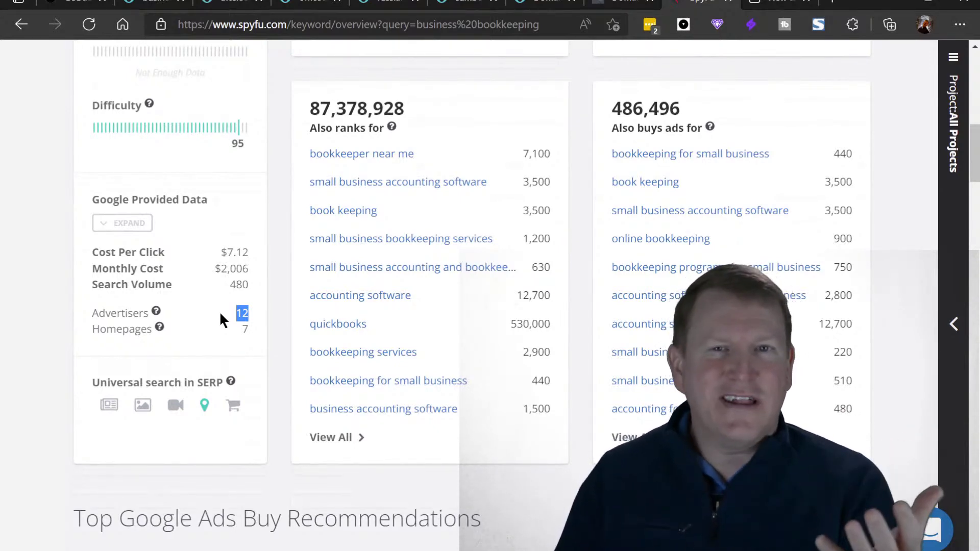
scroll(221, 314, "up", 1)
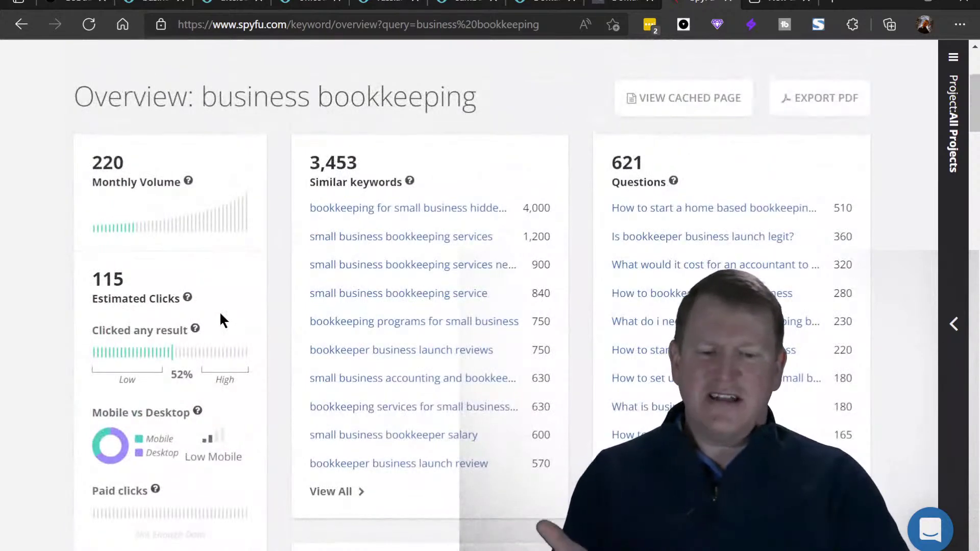
scroll(153, 155, "down", 9)
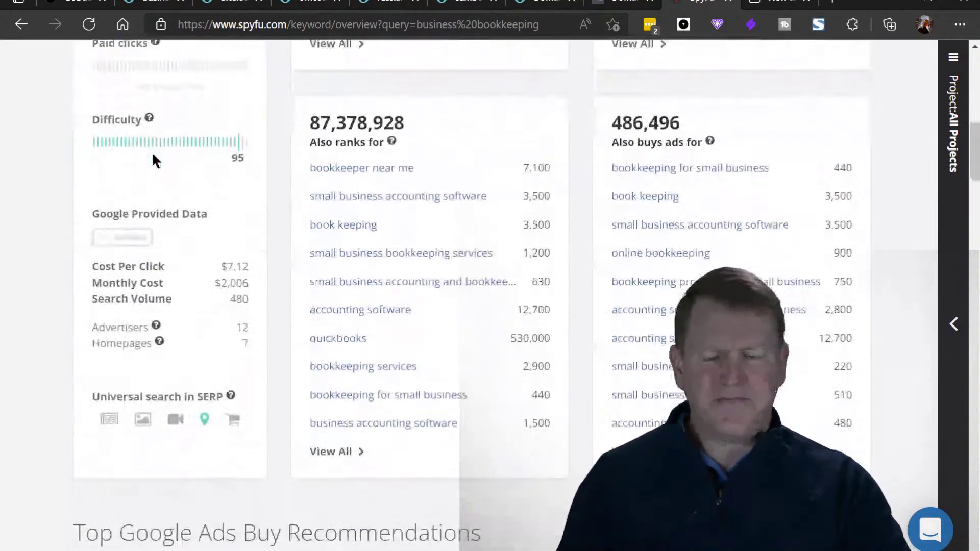
left_click_drag(99, 252, 250, 237)
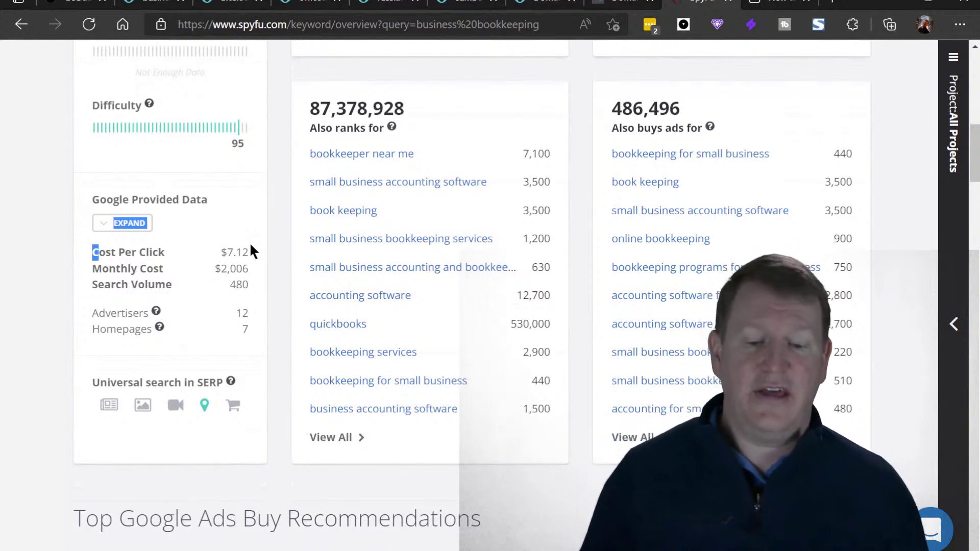
left_click(253, 313)
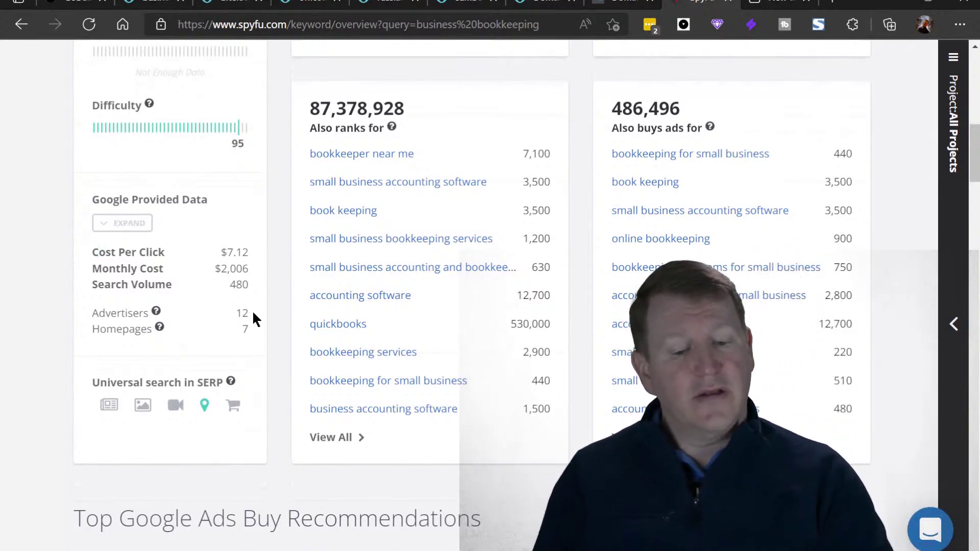
left_click_drag(254, 314, 232, 314)
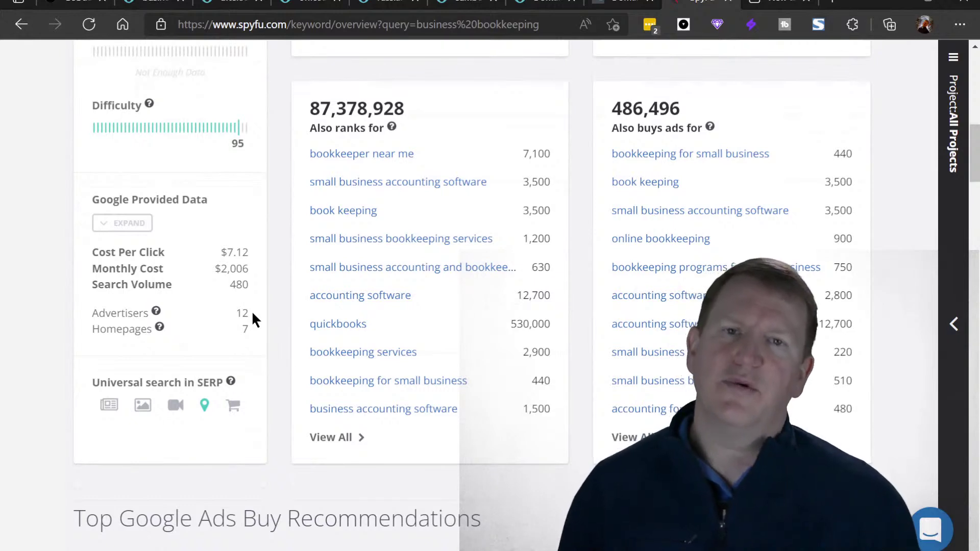
Step: Review the number of advertisers, monthly volume, similar keywords and questions in the "business bookkeeping" overview
left_click_drag(251, 310, 231, 318)
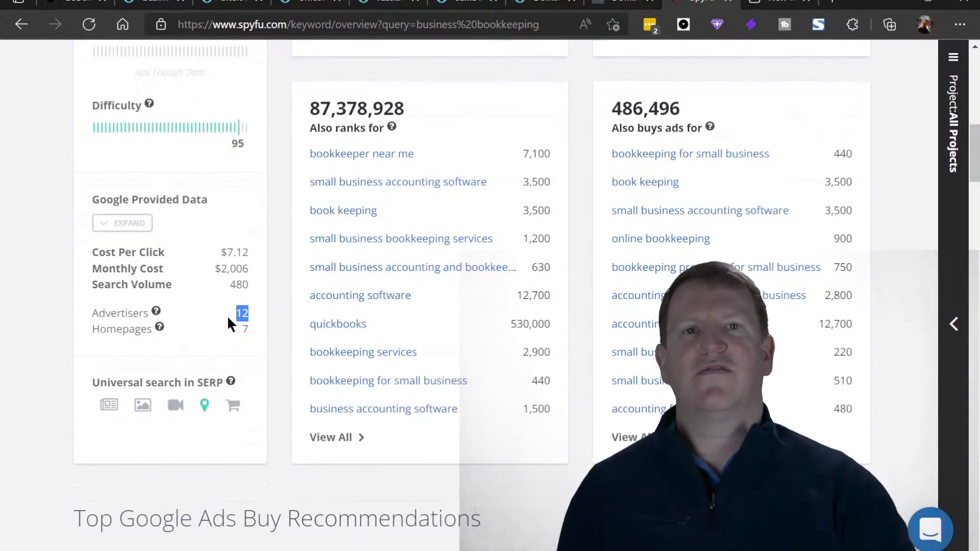
left_click(269, 165)
scroll(269, 166, "up", 10)
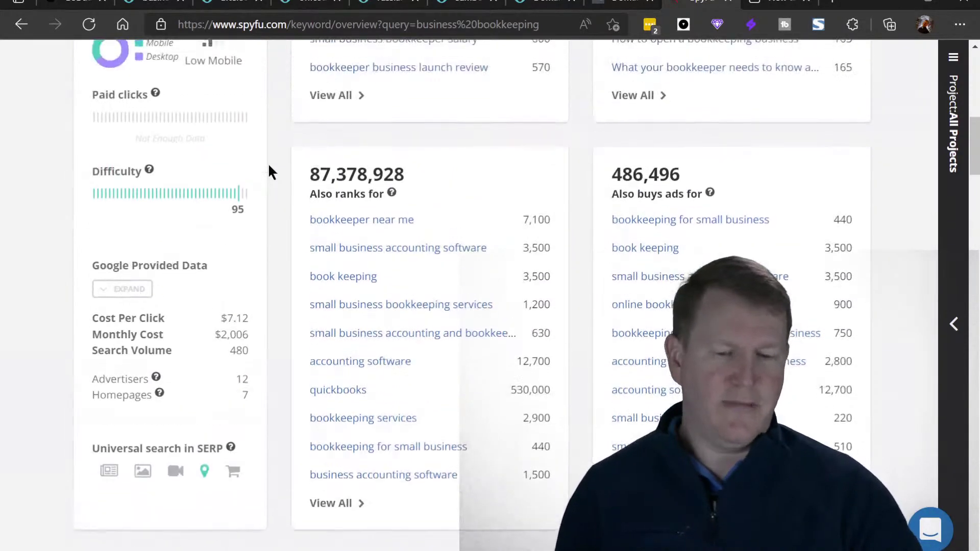
scroll(269, 166, "up", 3)
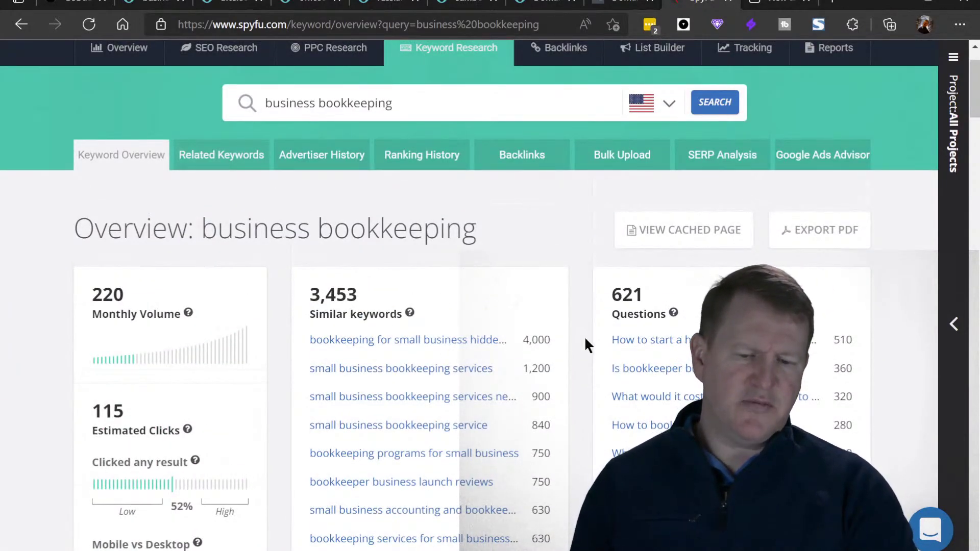
scroll(585, 339, "down", 3)
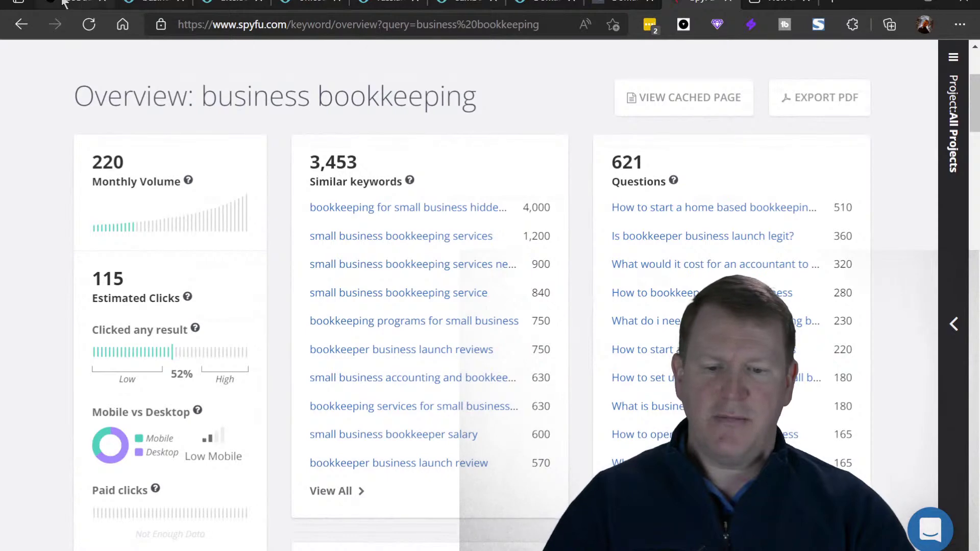
Step: Return to the expired domains list and browse the entries below BusinessBookkeeping.com for further keyword-based names
left_click(81, 4)
left_click(272, 163)
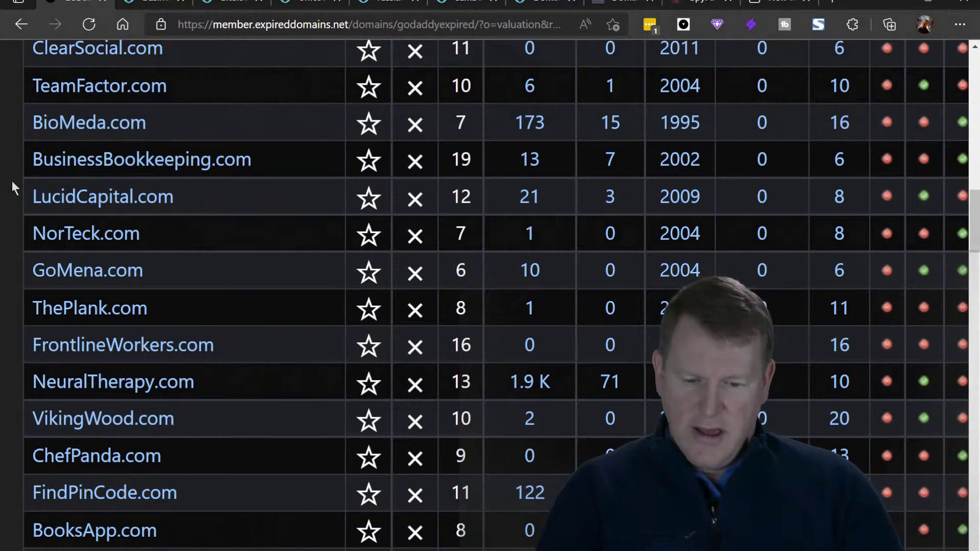
scroll(11, 180, "down", 5)
scroll(13, 183, "down", 1)
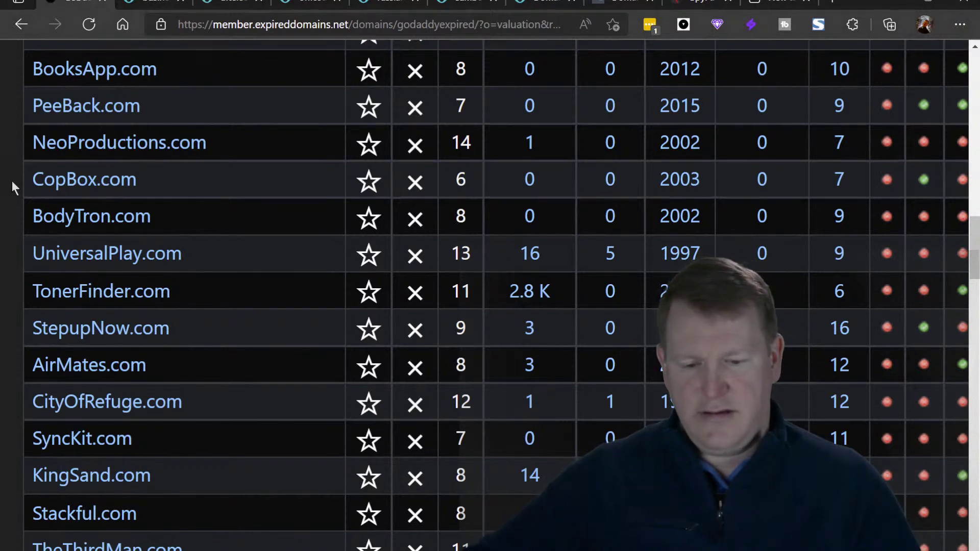
scroll(11, 181, "down", 9)
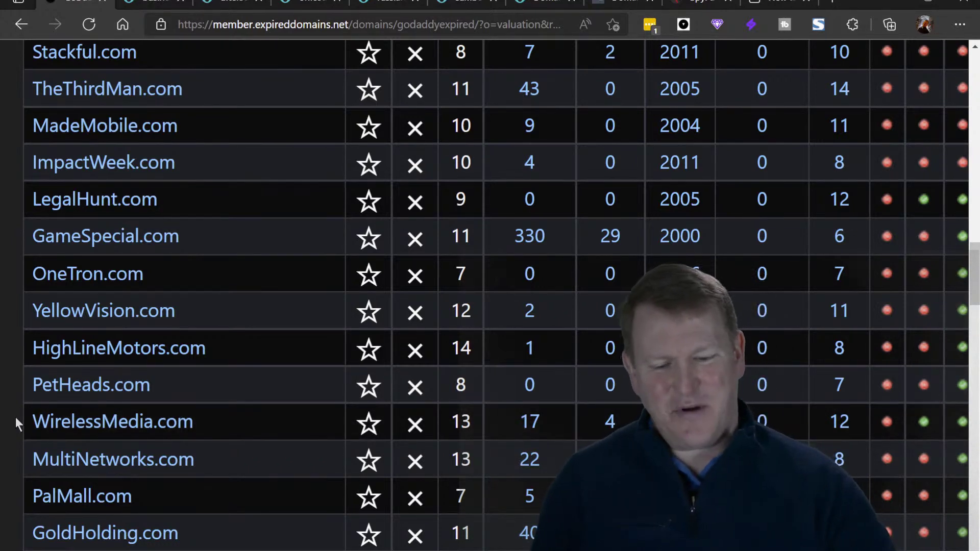
scroll(15, 418, "down", 5)
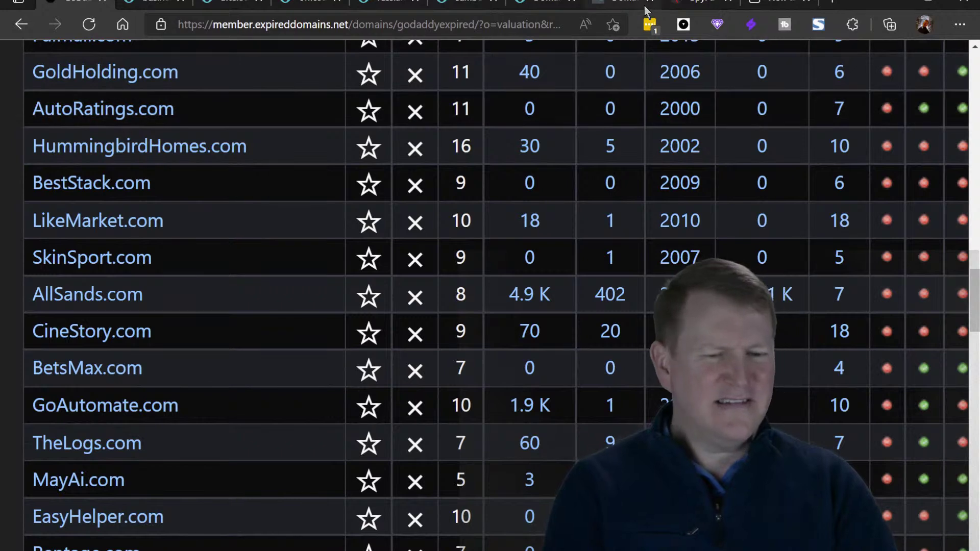
Step: Switch to SpyFu, run a keyword overview search for "auto ratings" and review its volume, similar keywords and questions
left_click(696, 4)
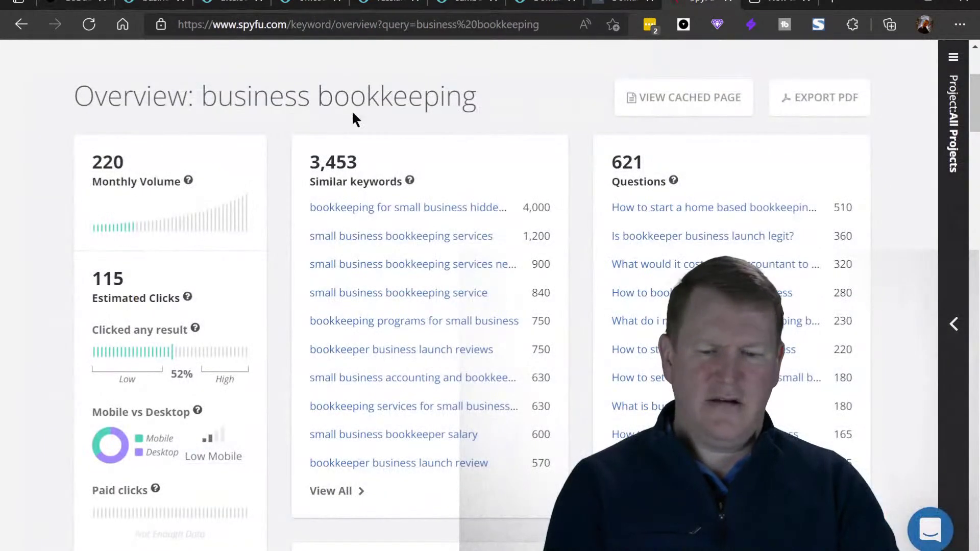
scroll(368, 106, "up", 4)
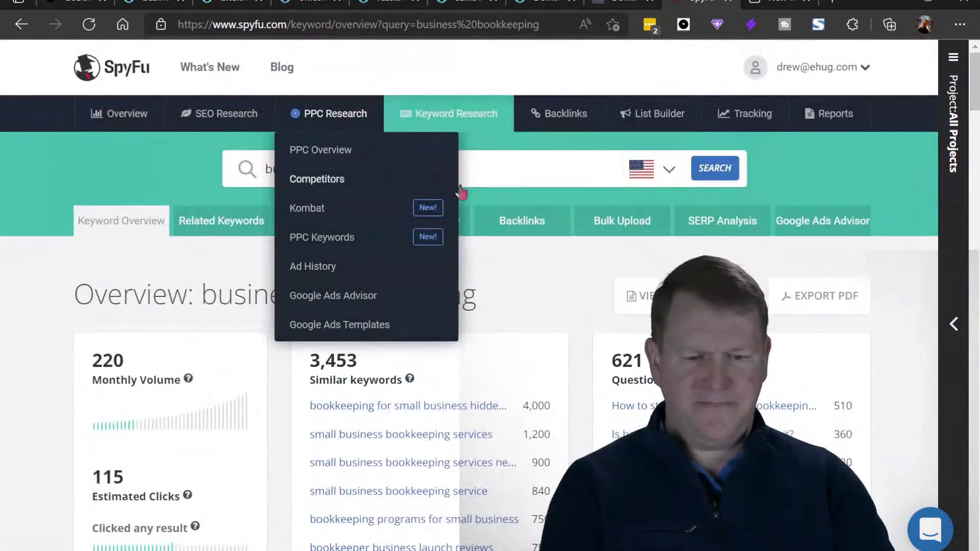
left_click(250, 181)
type("auto rating")
key("Return")
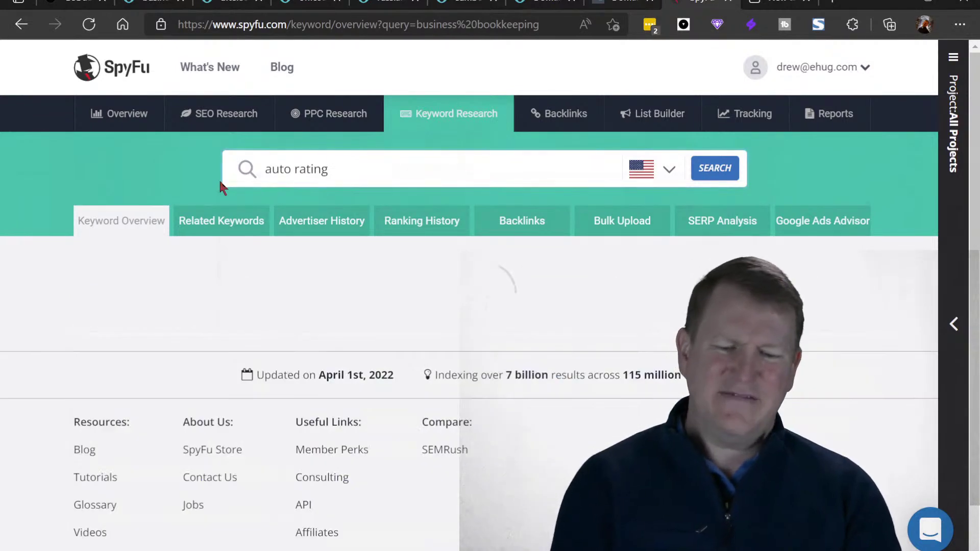
left_click(368, 171)
type("s")
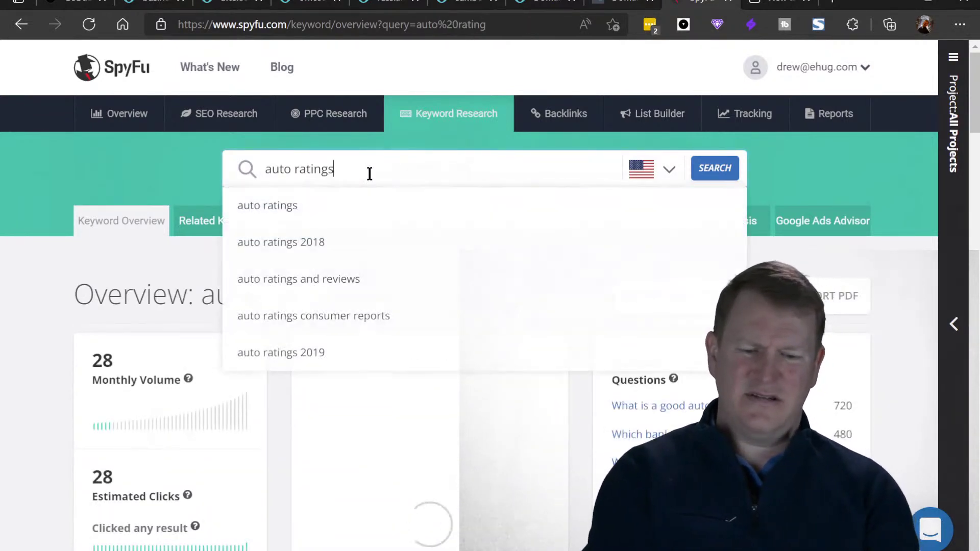
key("Return")
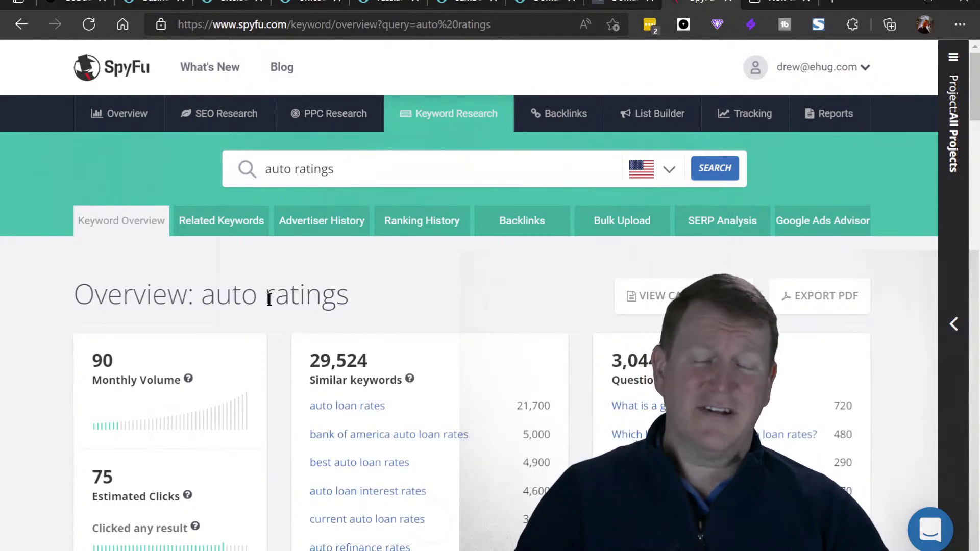
scroll(269, 299, "down", 1)
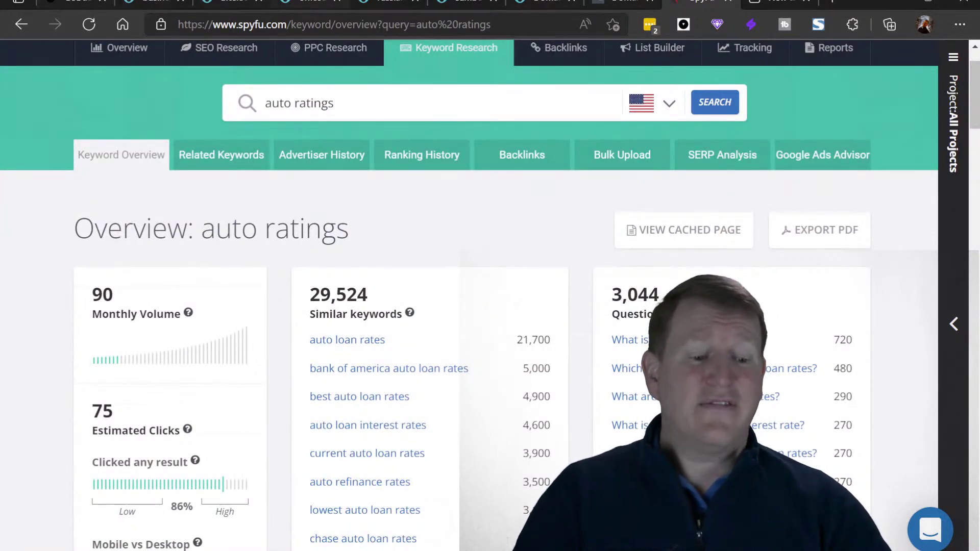
Step: Browse further down the expired domains list, then run a SpyFu keyword overview search for "rentage"
left_click(85, 4)
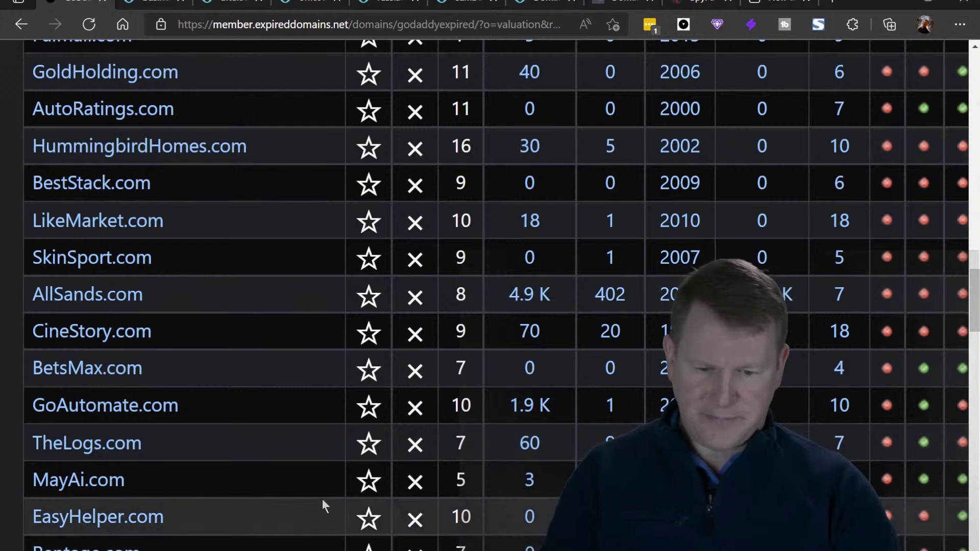
scroll(96, 516, "down", 8)
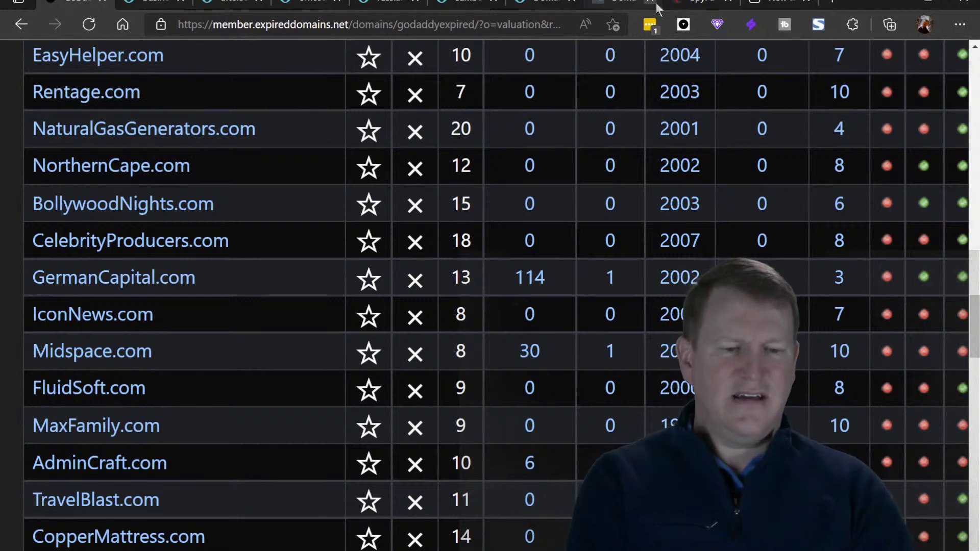
left_click(696, 7)
left_click_drag(365, 109, 234, 118)
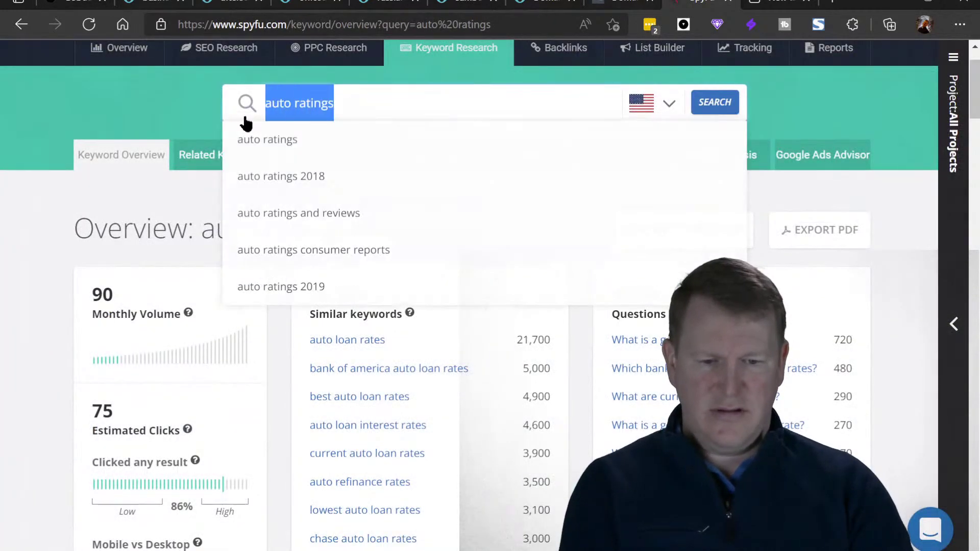
type("rentage")
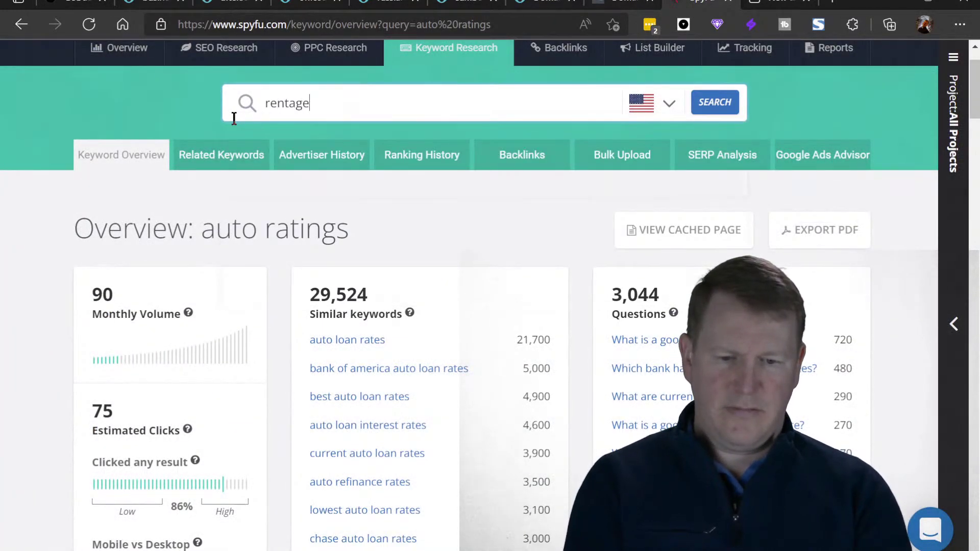
key("Return")
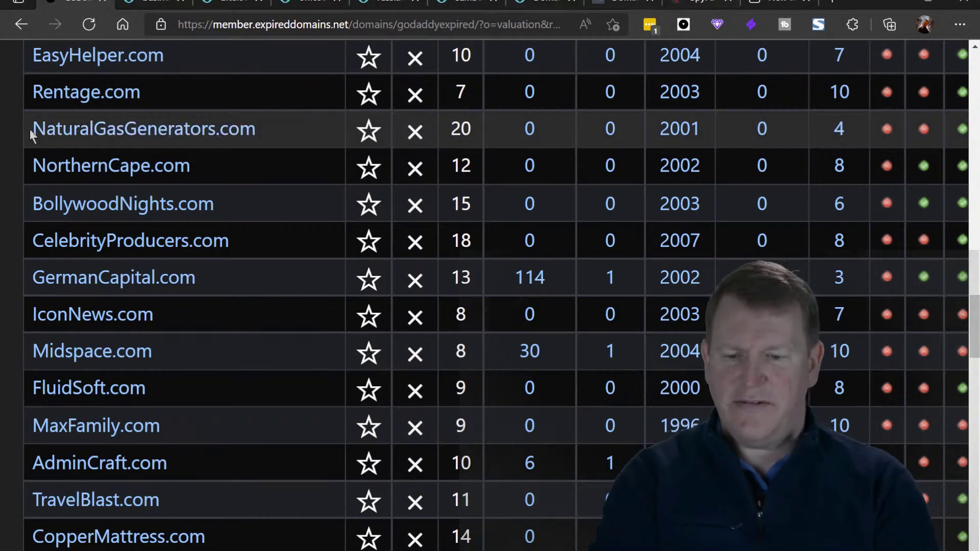
Step: Copy the name NaturalGasGenerators from the expired domains list and run a SpyFu keyword search for it as "Natural Gas Generators"
left_click_drag(41, 128, 217, 136)
key("ctrl+c")
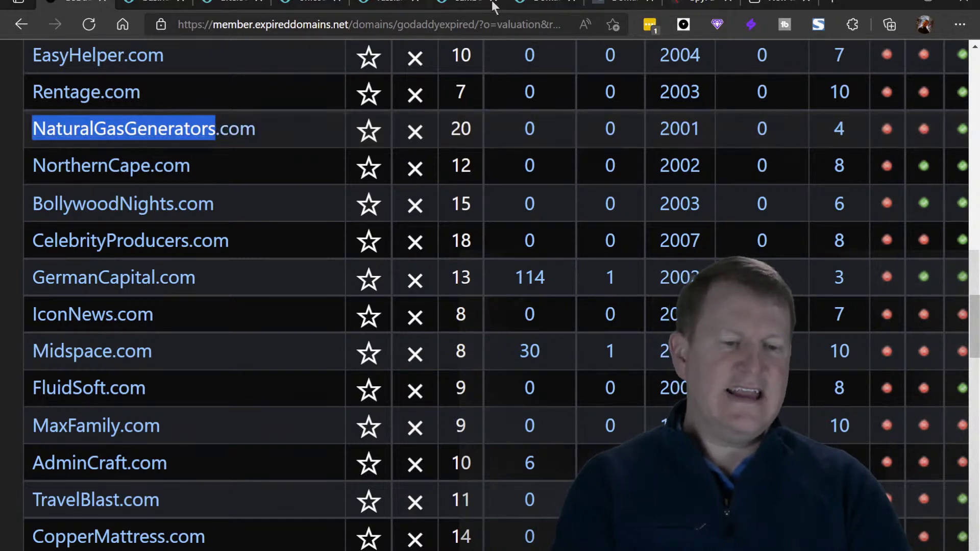
left_click(698, 5)
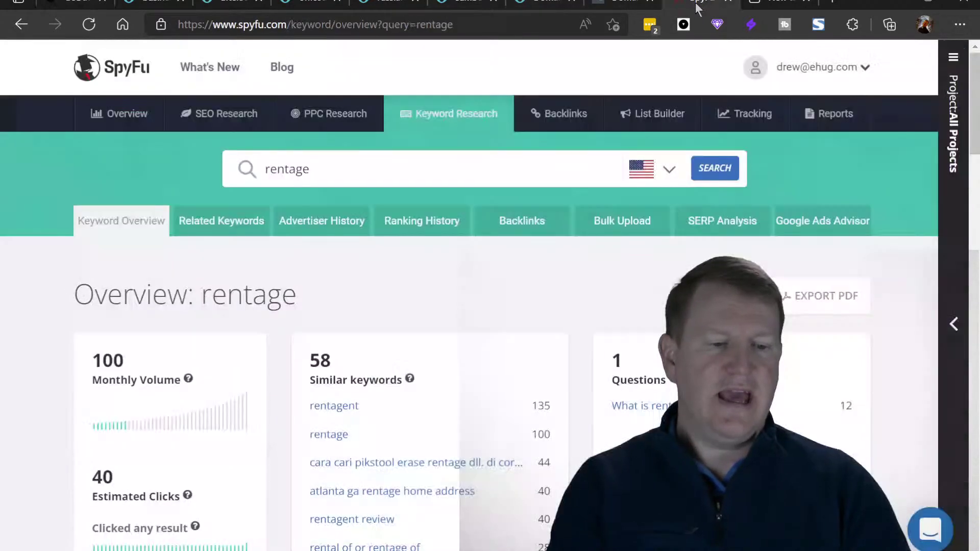
left_click_drag(340, 176, 237, 179)
key("ctrl+v")
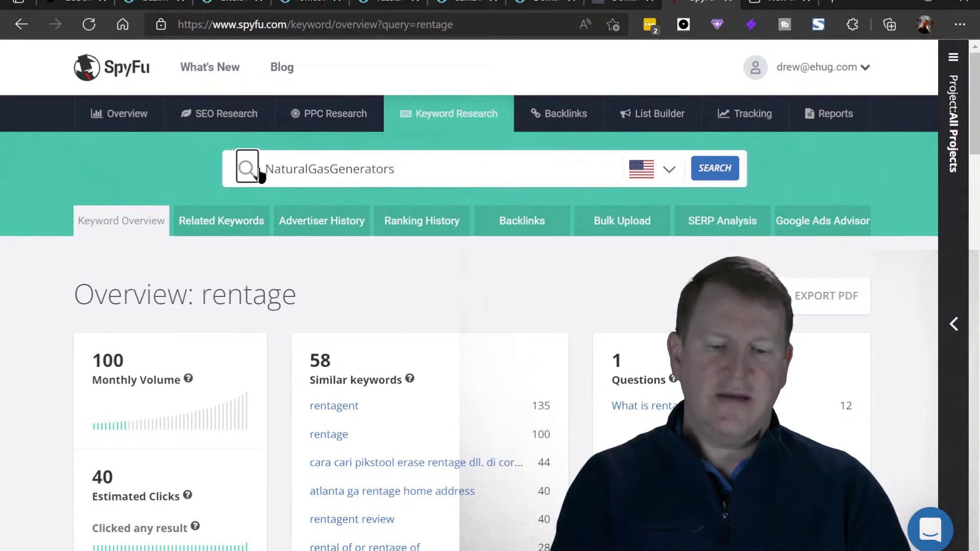
left_click(308, 169)
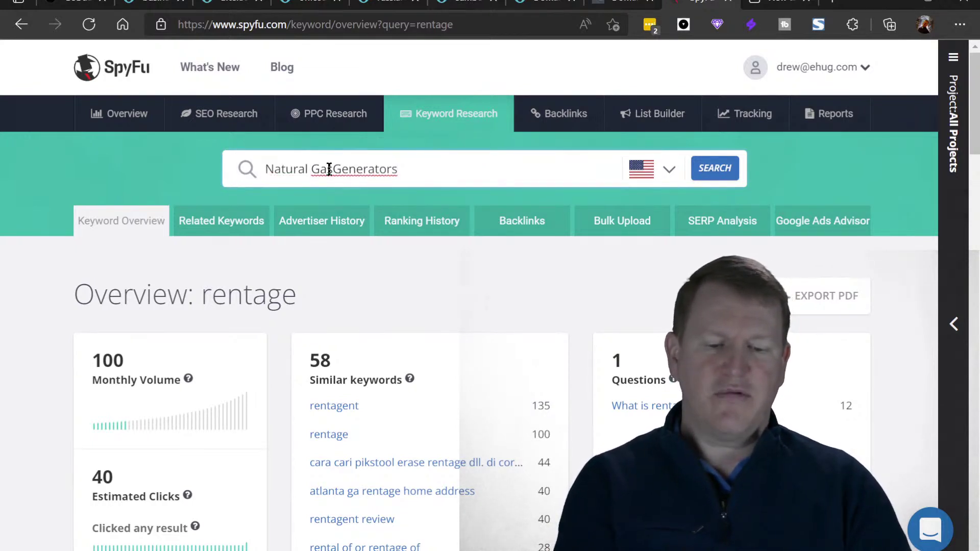
left_click(333, 169)
key("Return")
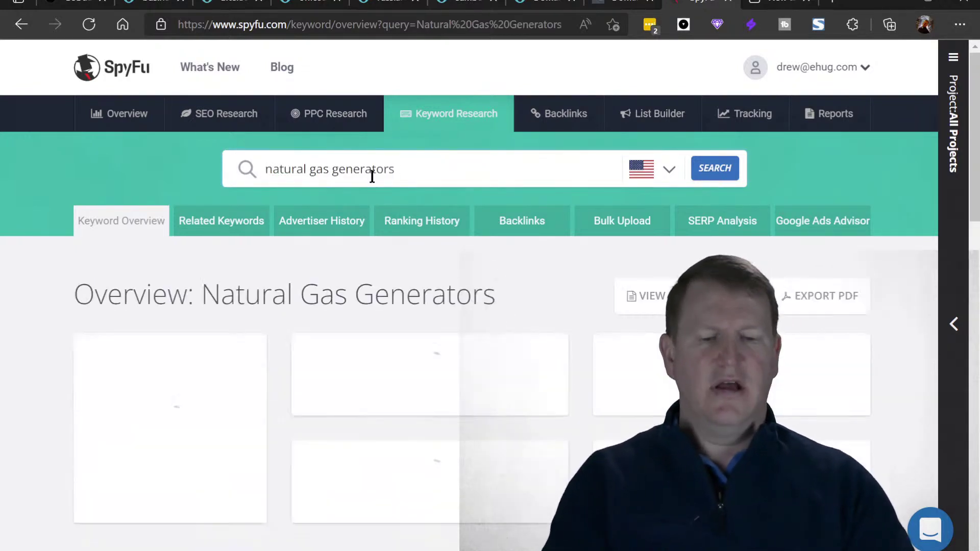
left_click(441, 172)
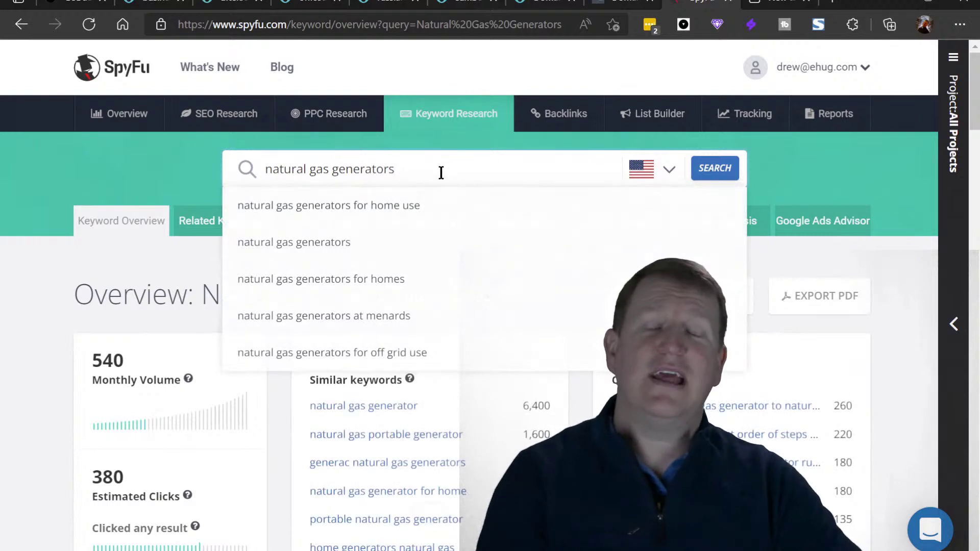
left_click(167, 179)
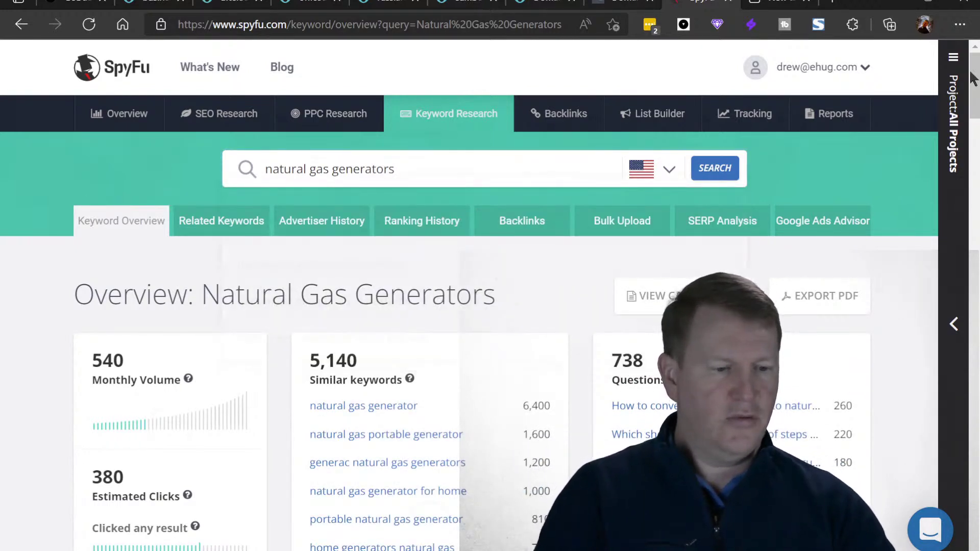
Step: Examine the "Natural Gas Generators" overview, covering monthly volume, similar keywords, cost per click, search volume and number of advertisers
scroll(975, 97, "down", 1)
left_click_drag(975, 97, 974, 120)
left_click_drag(81, 121, 139, 147)
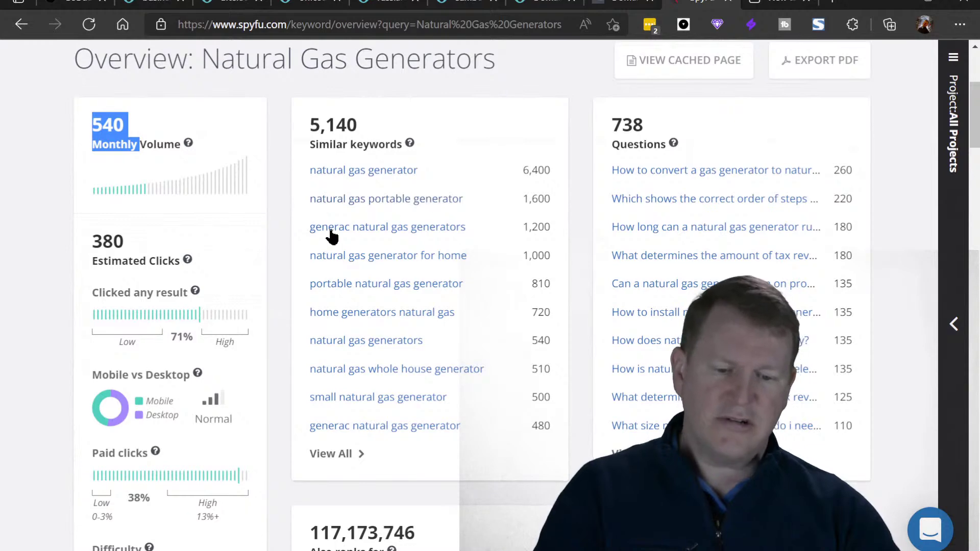
left_click(582, 211)
scroll(582, 212, "down", 9)
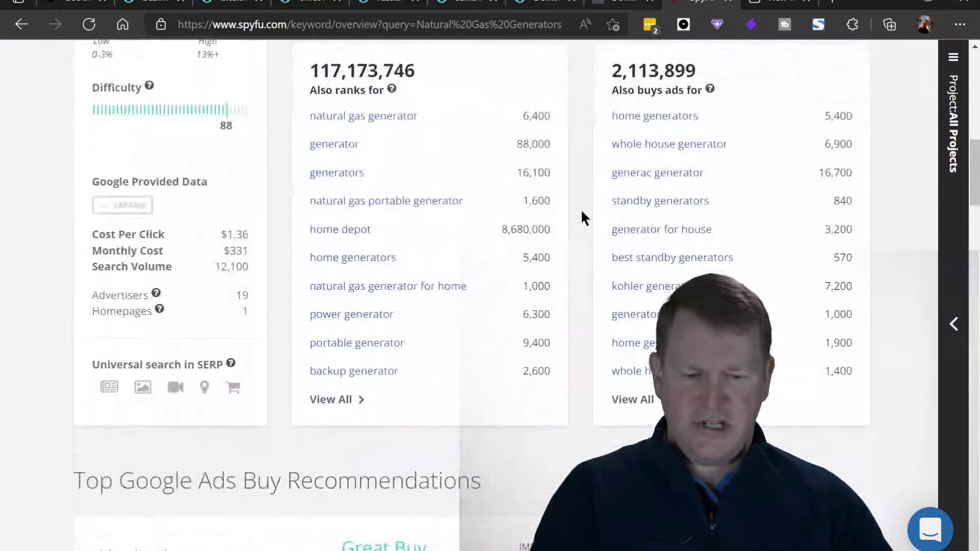
left_click_drag(248, 294, 94, 237)
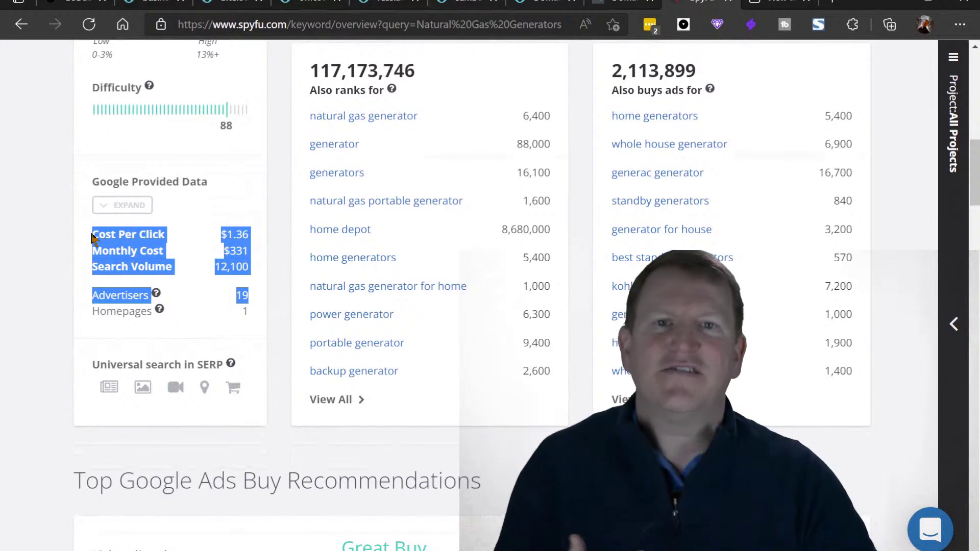
left_click(95, 235)
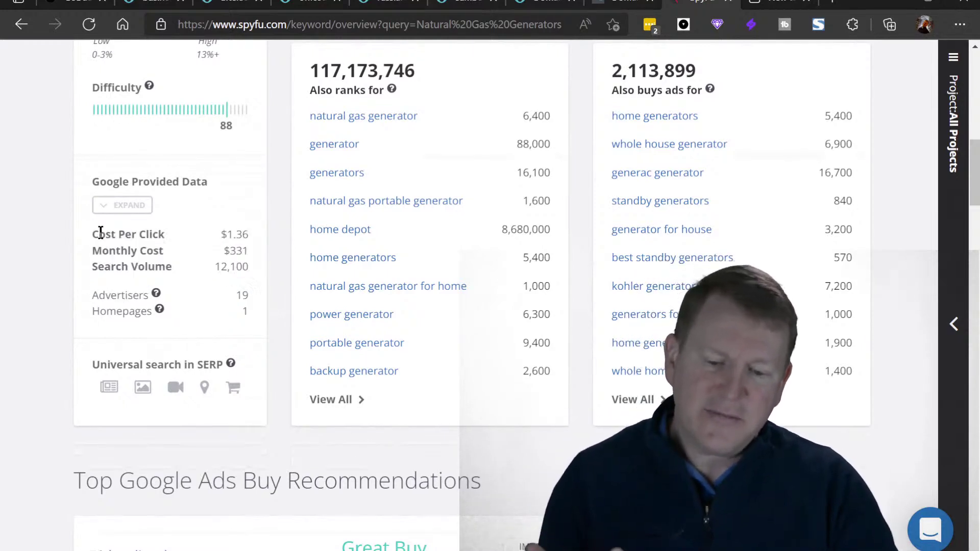
left_click_drag(90, 233, 258, 236)
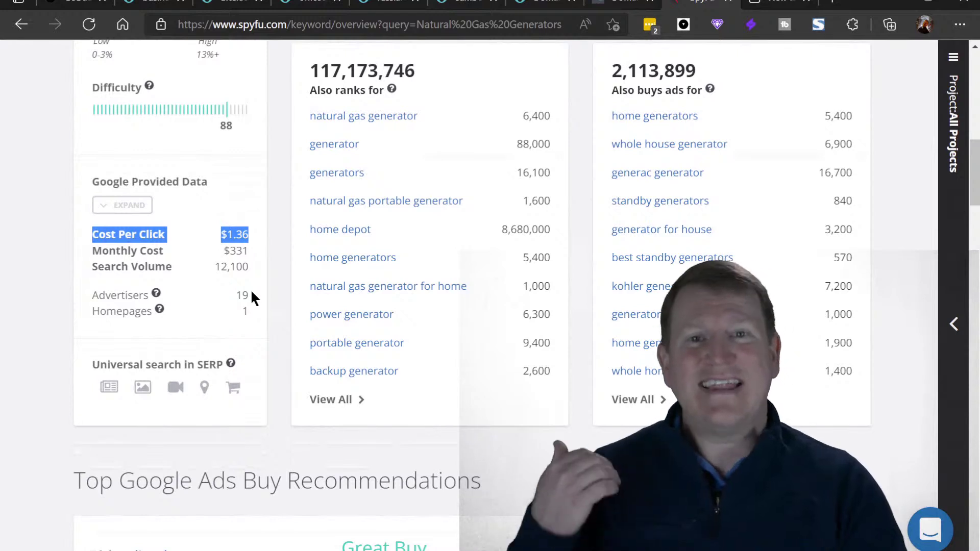
left_click_drag(253, 295, 229, 297)
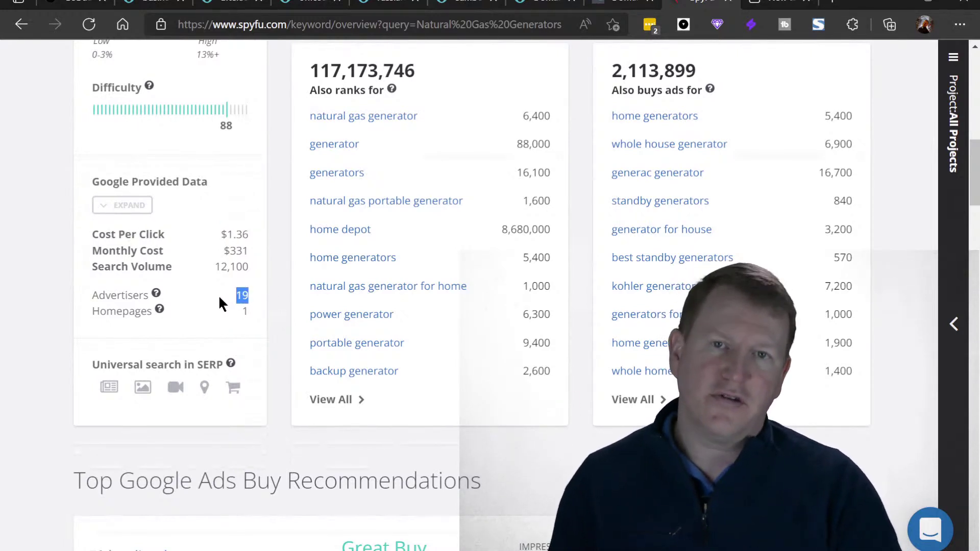
scroll(220, 298, "up", 9)
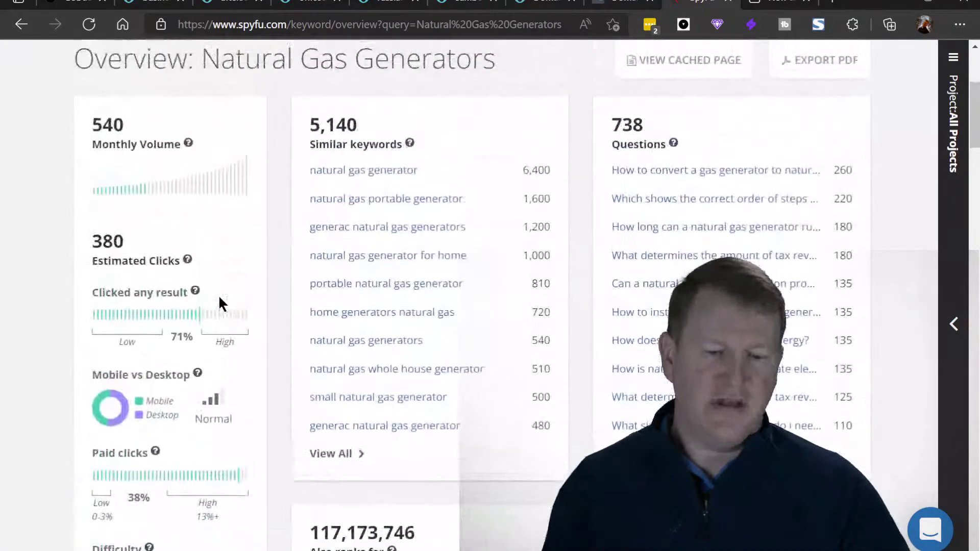
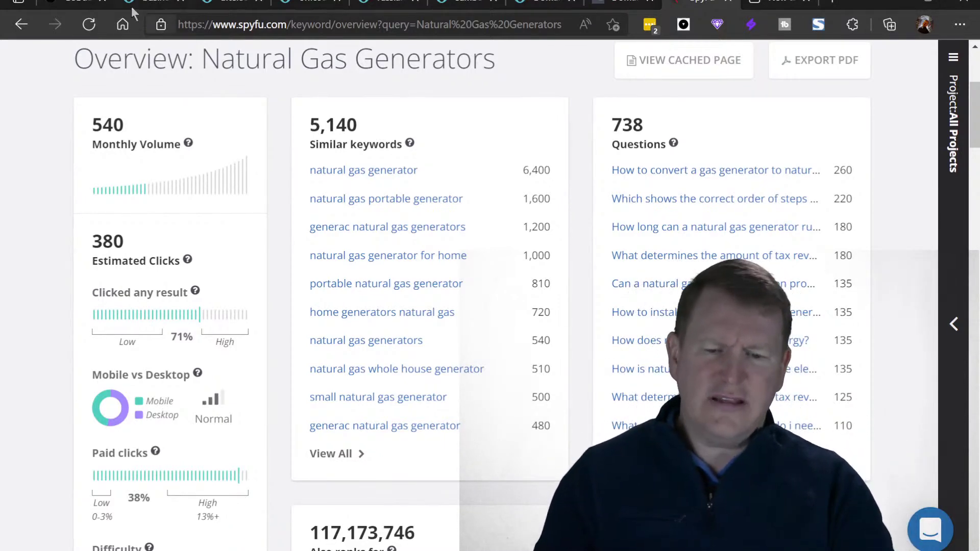
Step: Return to the expired domains list and open the GoDaddy auction page for NaturalGasGenerators.com
left_click(81, 4)
left_click(124, 131)
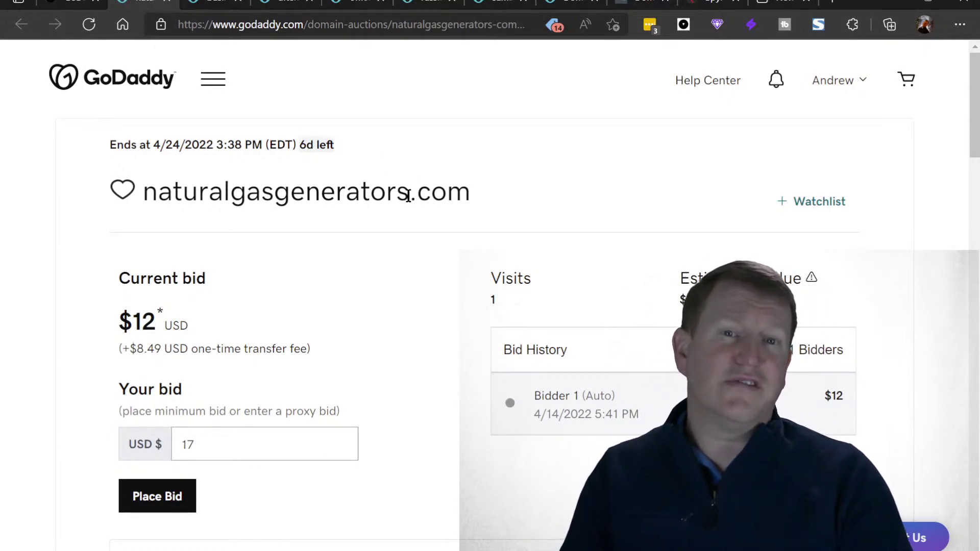
Step: Return from the NaturalGasGenerators.com auction to the expired domains list and open the GoDaddy auction page for BlockSmiths.com
left_click_drag(408, 197, 163, 206)
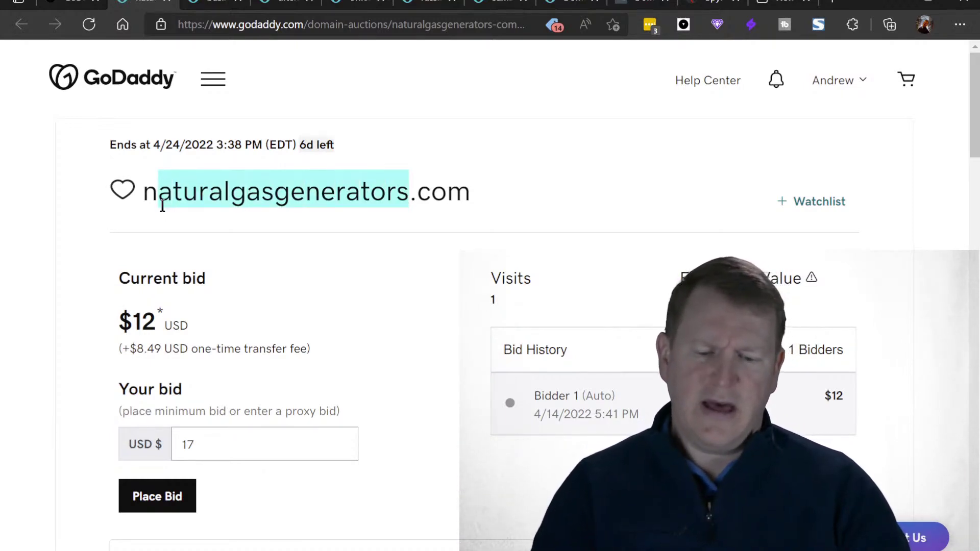
left_click(162, 207)
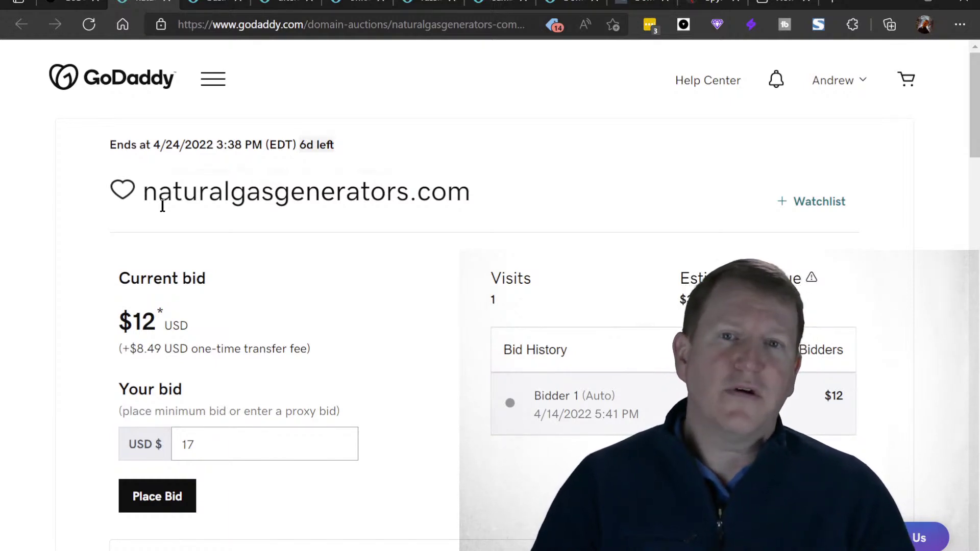
left_click(63, 3)
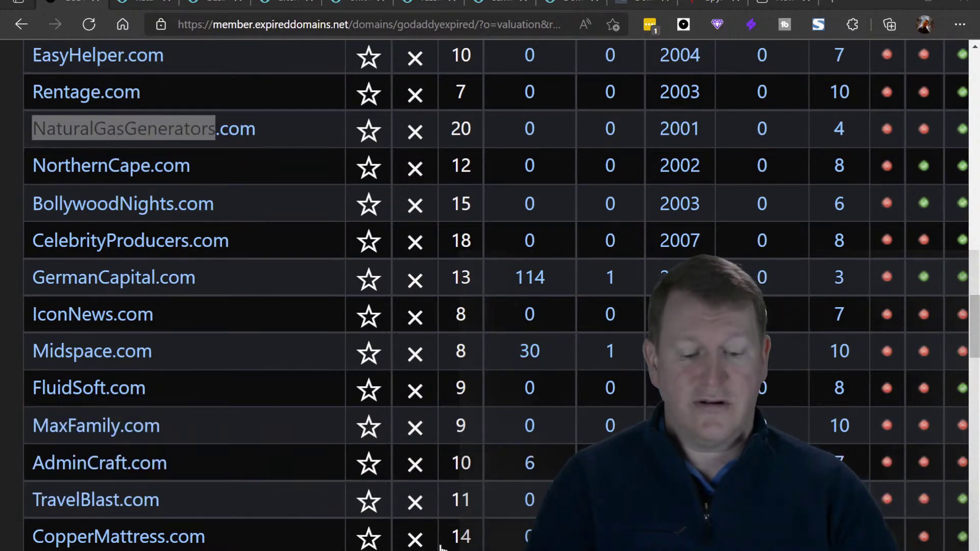
key("alt+Tab")
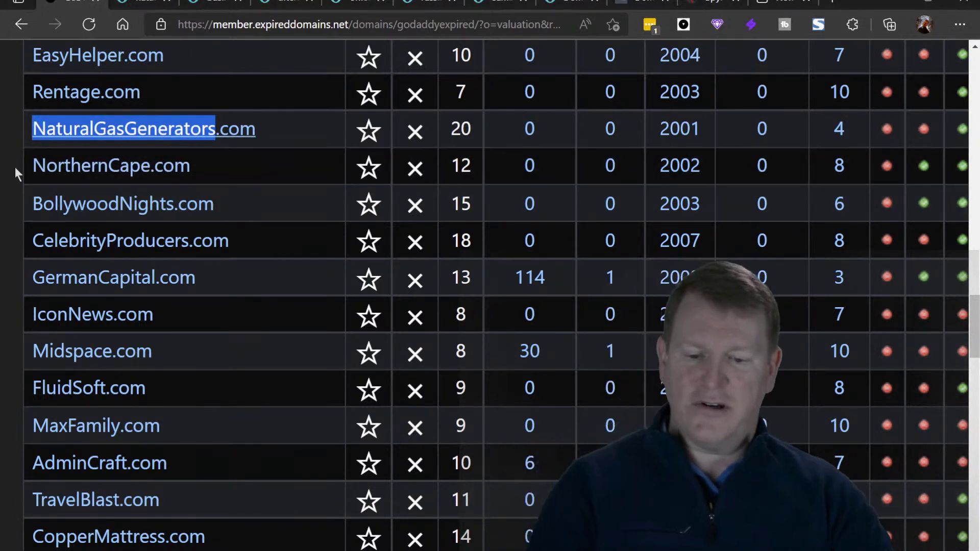
left_click(8, 166)
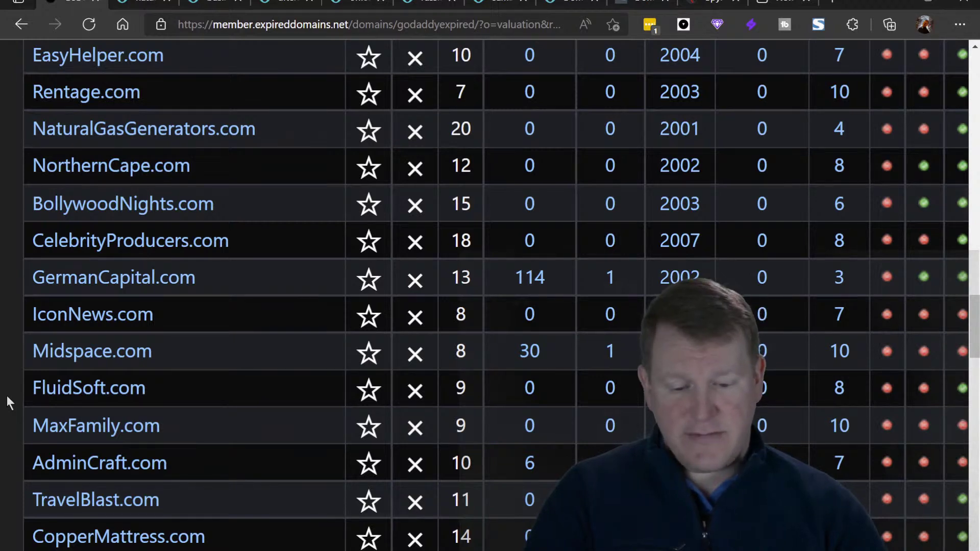
scroll(8, 396, "down", 9)
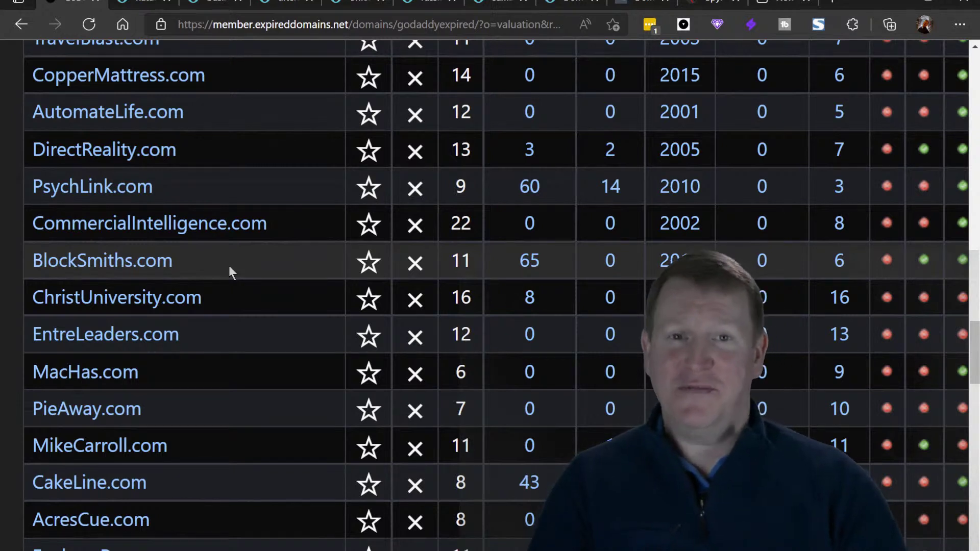
left_click(143, 267)
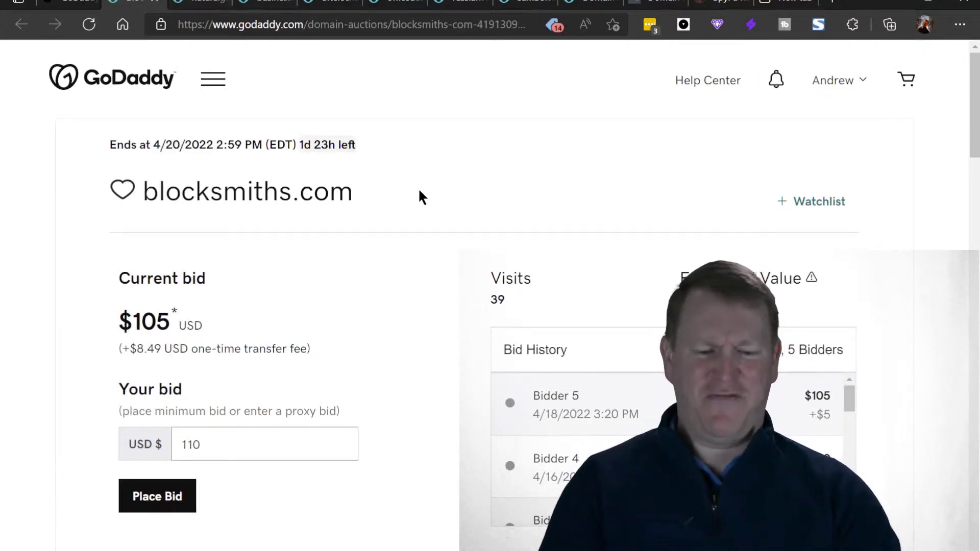
Step: Go back to the expired domains list and open the GoDaddy auction page for WebsiteMockup.com
left_click(76, 6)
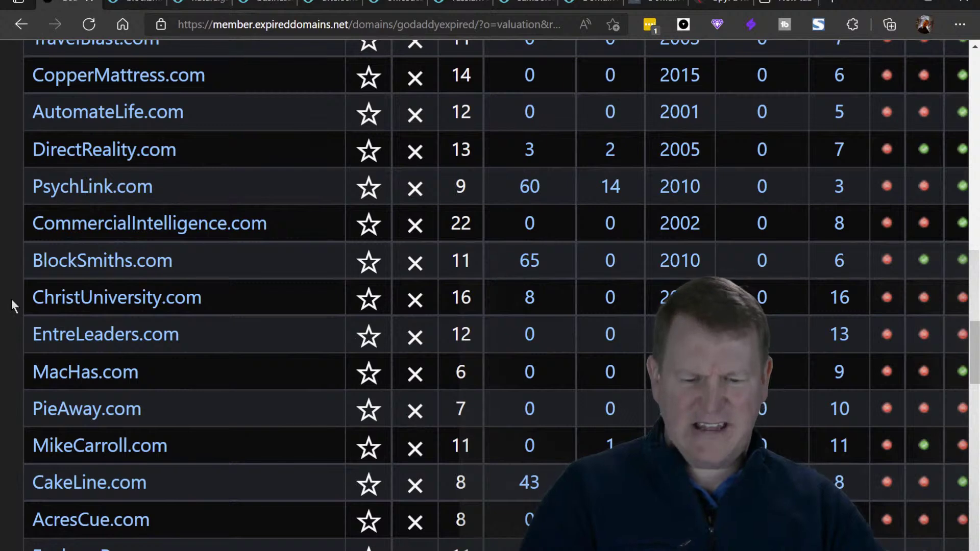
scroll(12, 299, "down", 8)
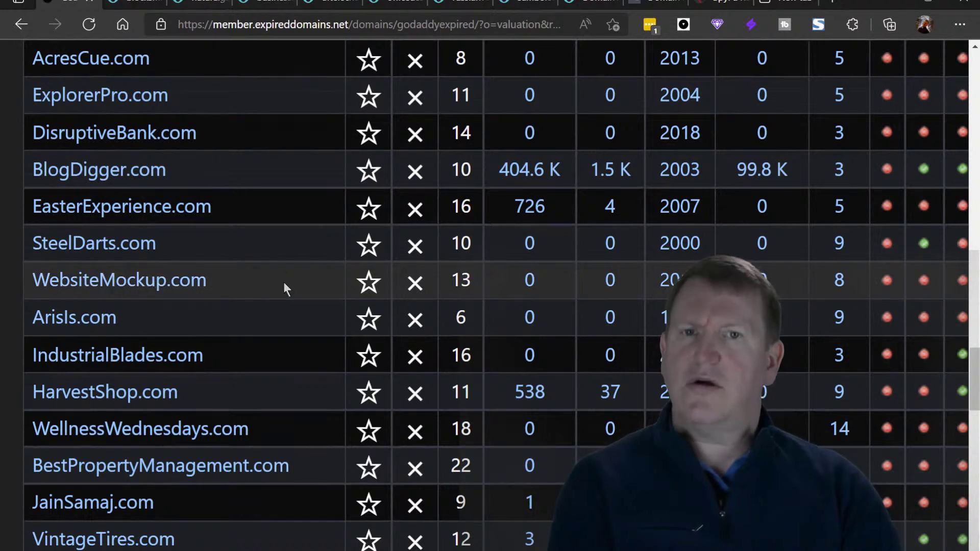
left_click(124, 289)
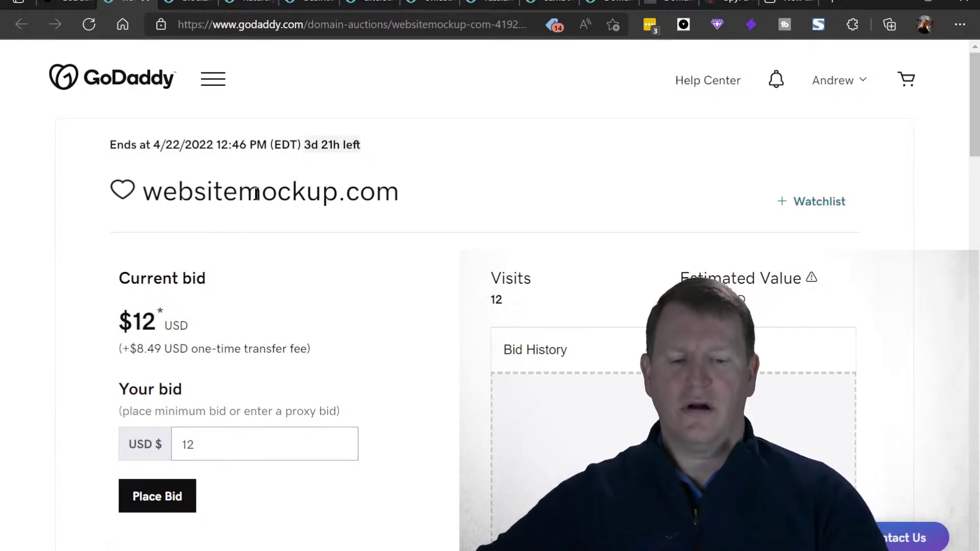
Step: Return to the expired domains list and scan the remaining domain names below BestPropertyManagement.com for promising candidates
left_click(60, 6)
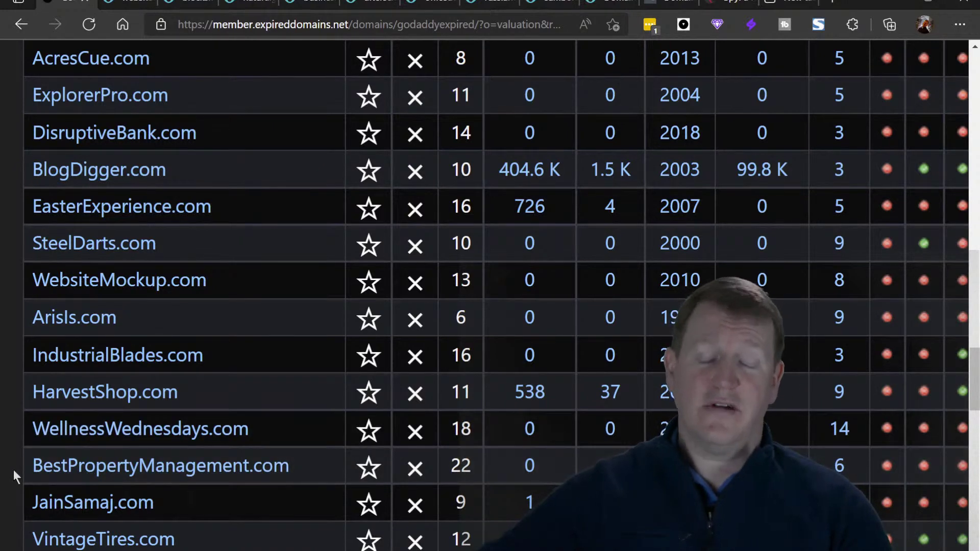
scroll(13, 470, "down", 9)
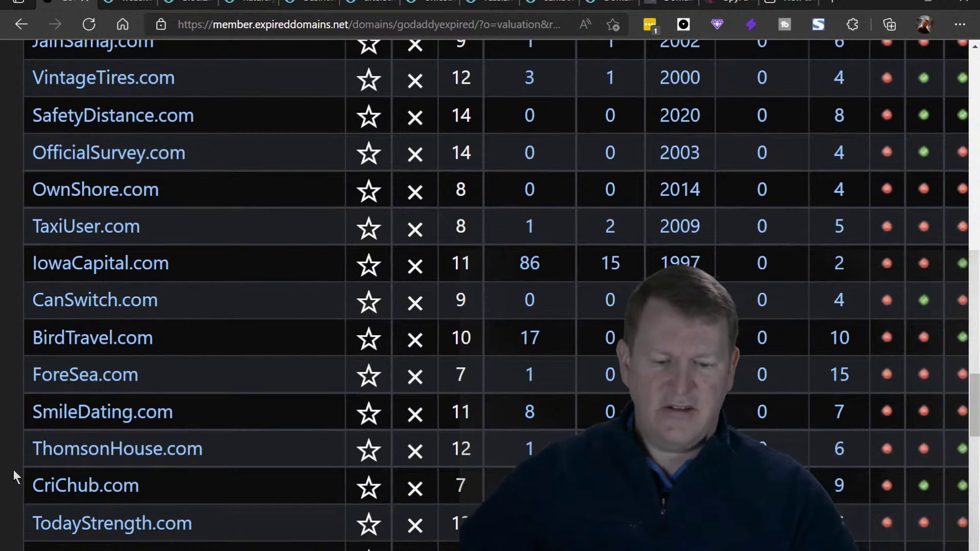
scroll(13, 470, "down", 5)
scroll(13, 470, "down", 2)
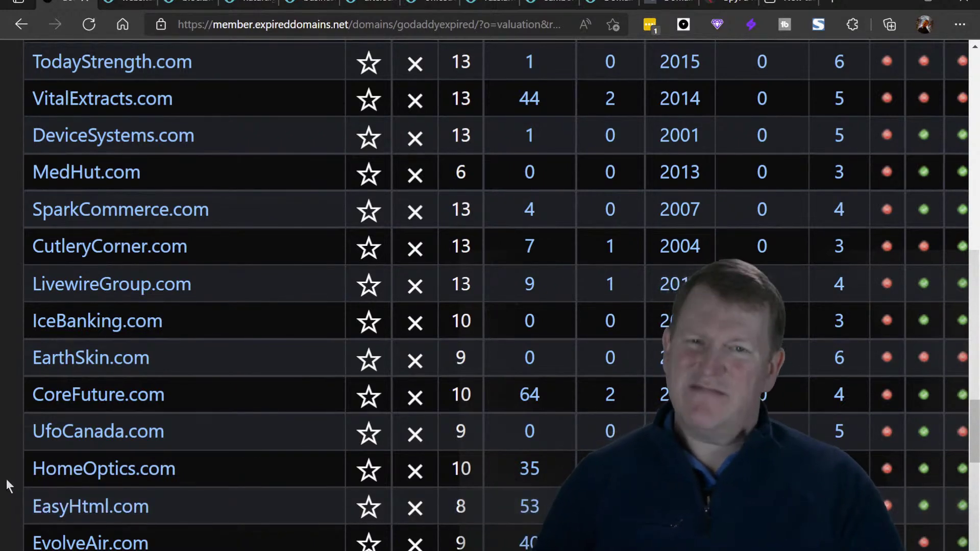
scroll(6, 478, "down", 6)
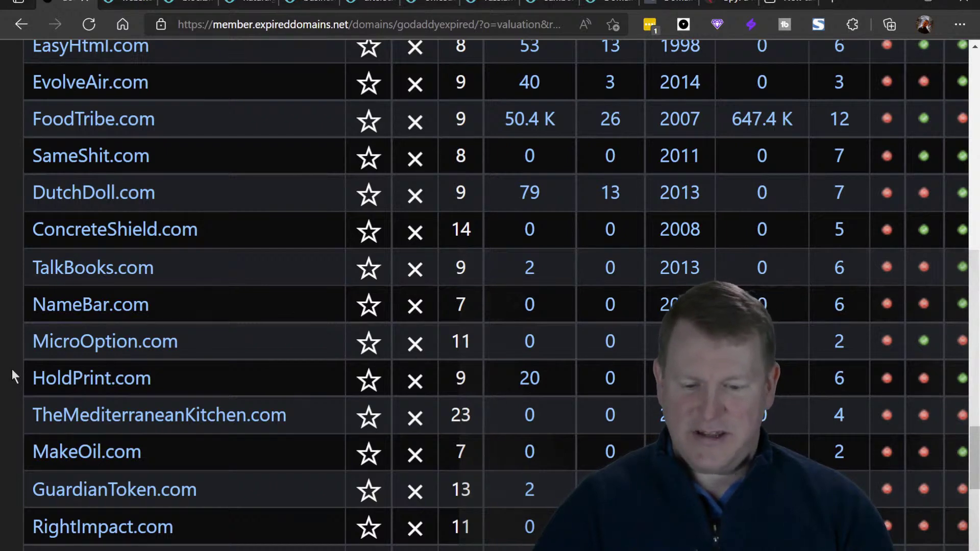
key("Page_Down")
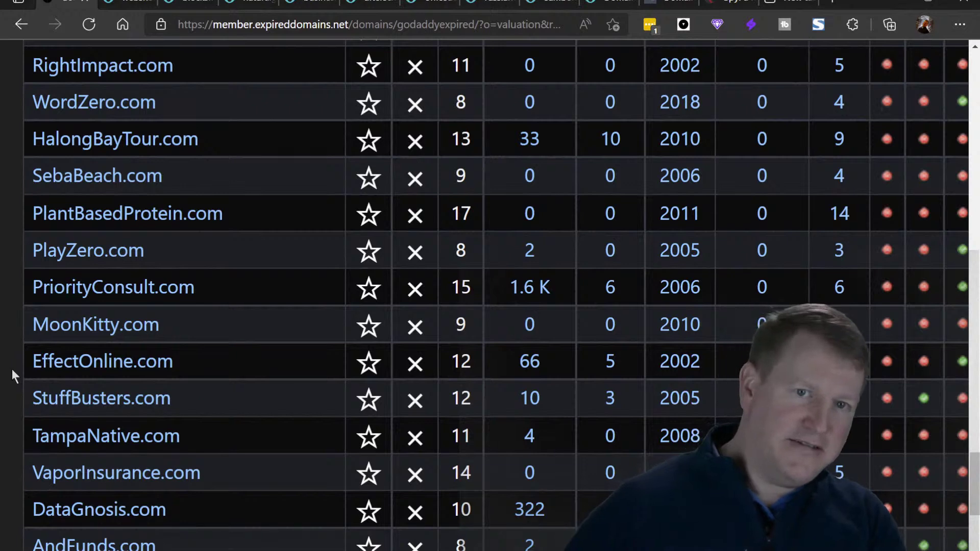
key("Page_Down")
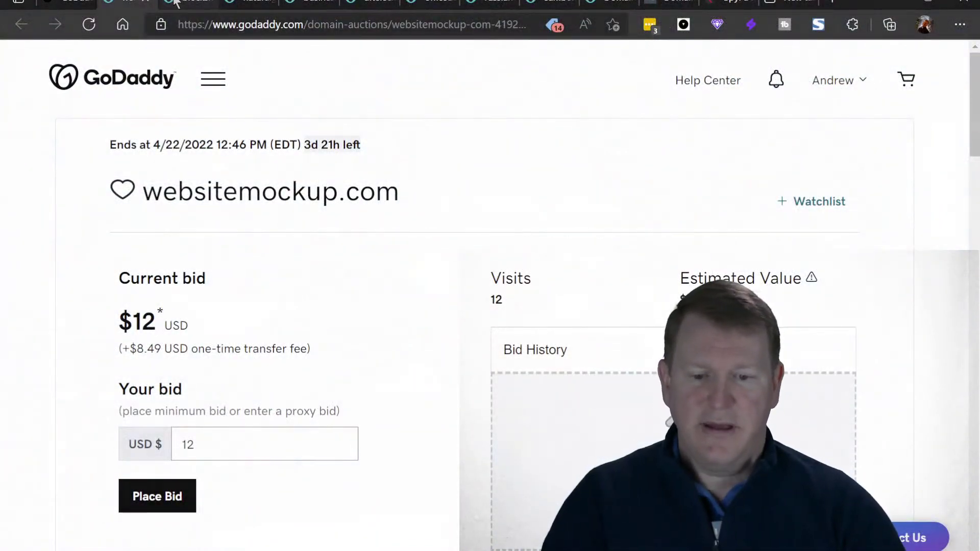
Step: Close the BlockSmiths.com auction page and check the bids on the NaturalGasGenerators.com and BusinessBookkeeping.com auctions
left_click(175, 3)
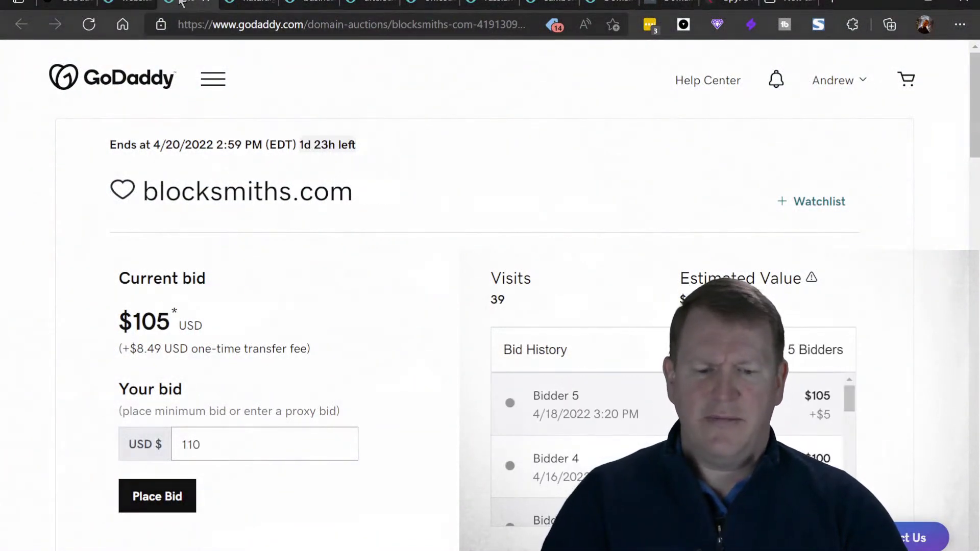
left_click(206, 1)
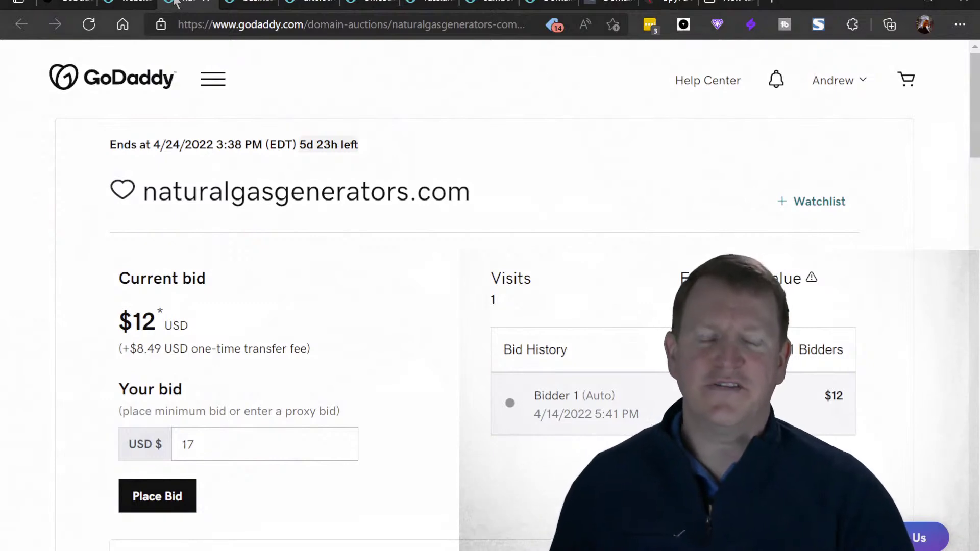
left_click(249, 4)
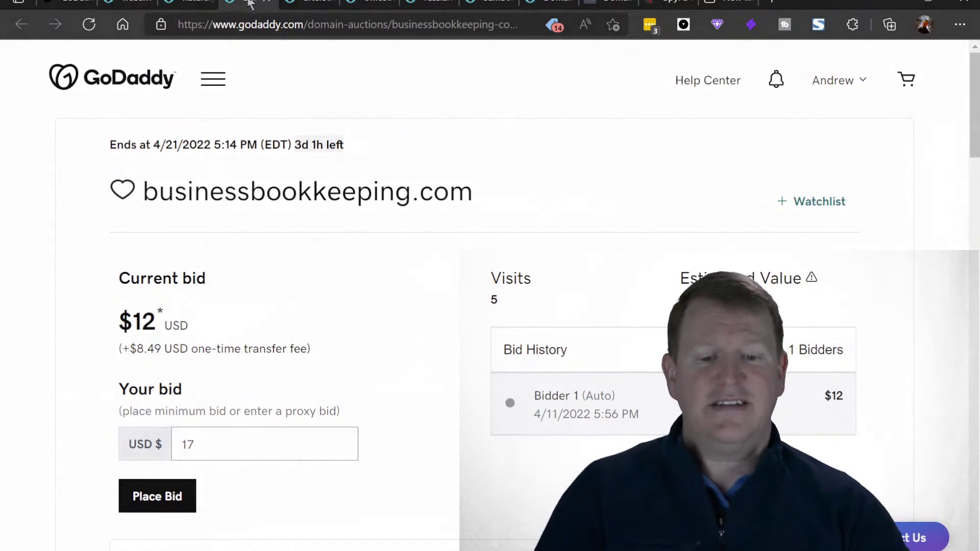
Step: Check the current bids on the open auction pages for AfterSchoolClub.com, OfficeDesign.com, RussianVodka.com and Sambo.com
left_click(299, 7)
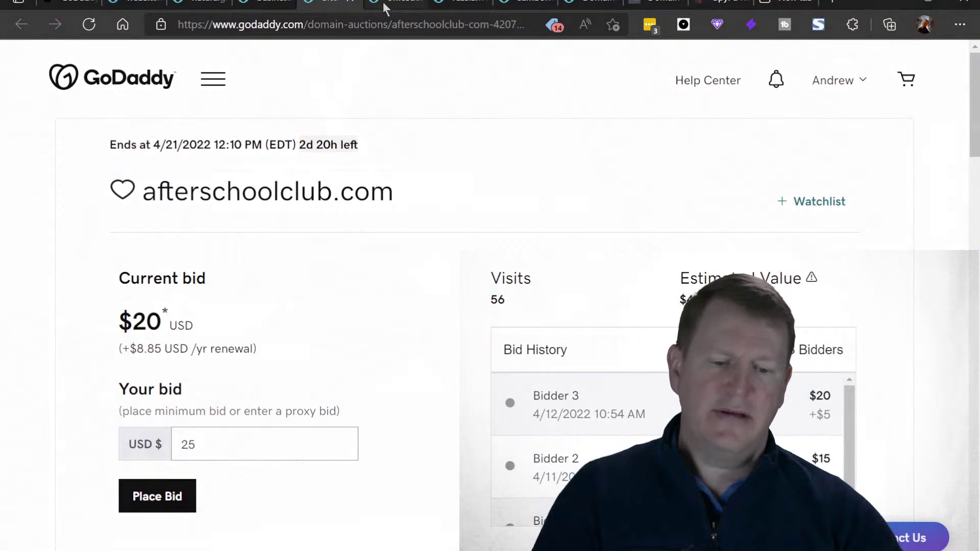
left_click(384, 7)
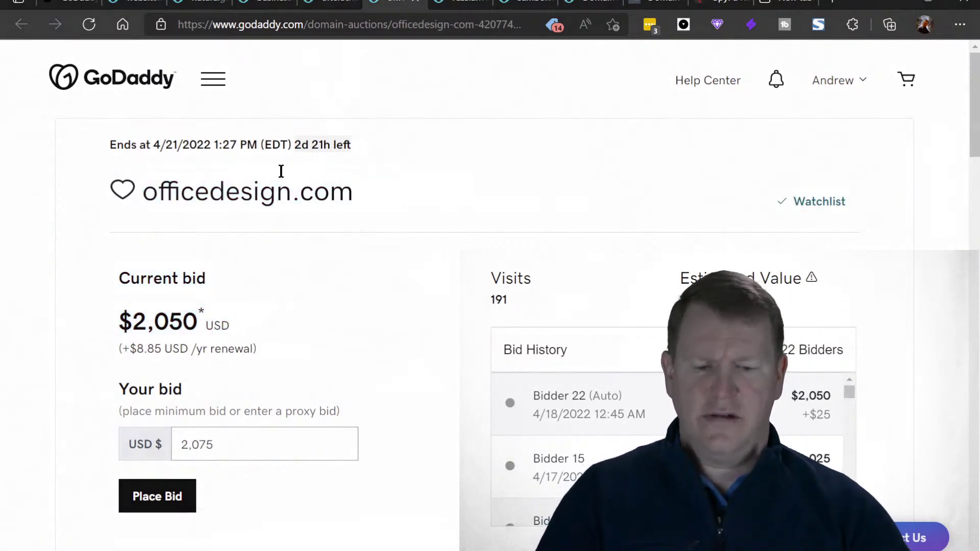
left_click(452, 4)
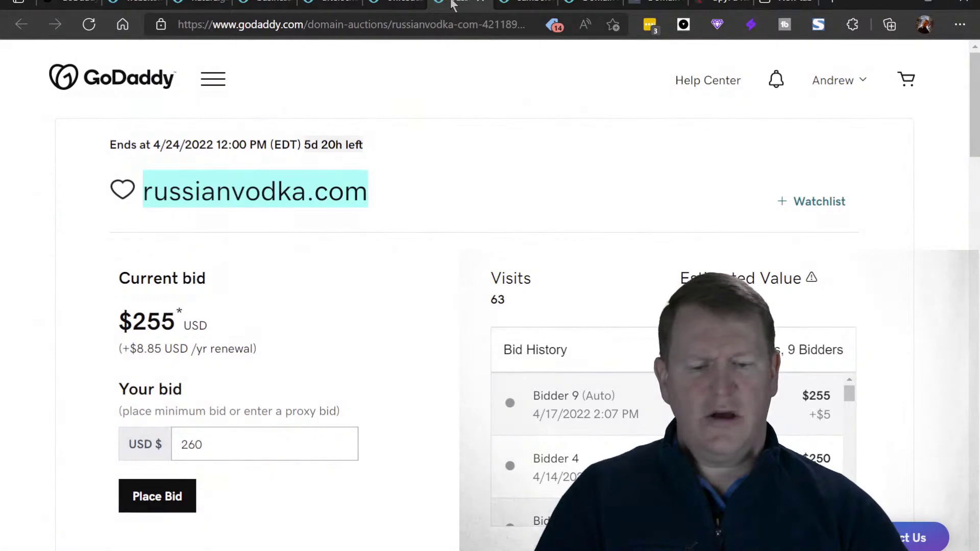
left_click(508, 6)
left_click(458, 7)
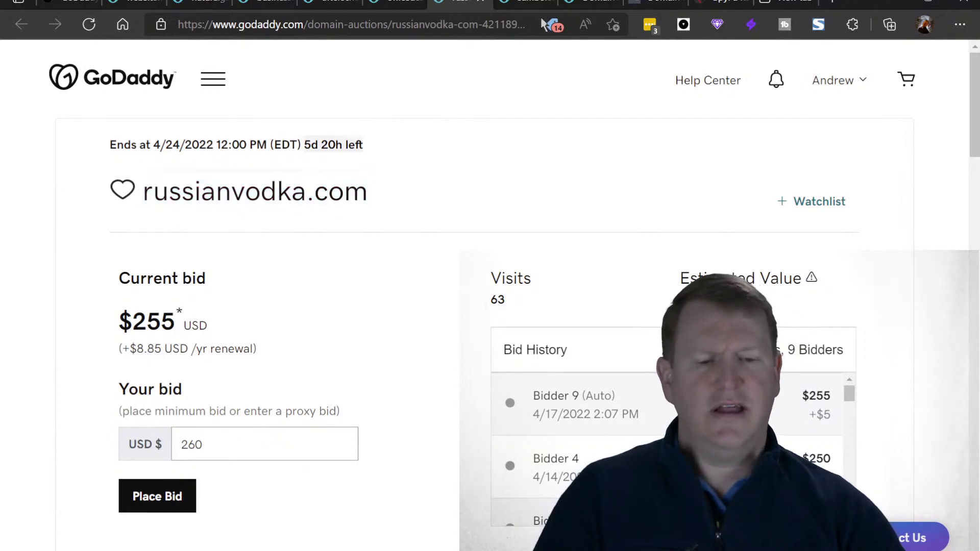
left_click(526, 4)
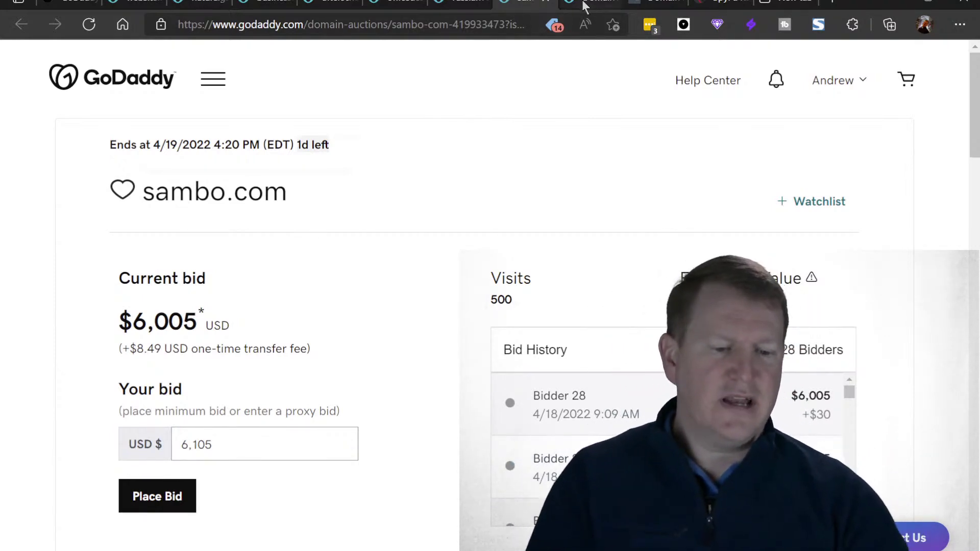
Step: Return to page 2 of the GoDaddy expired domains list and examine the domains at its start
left_click(59, 6)
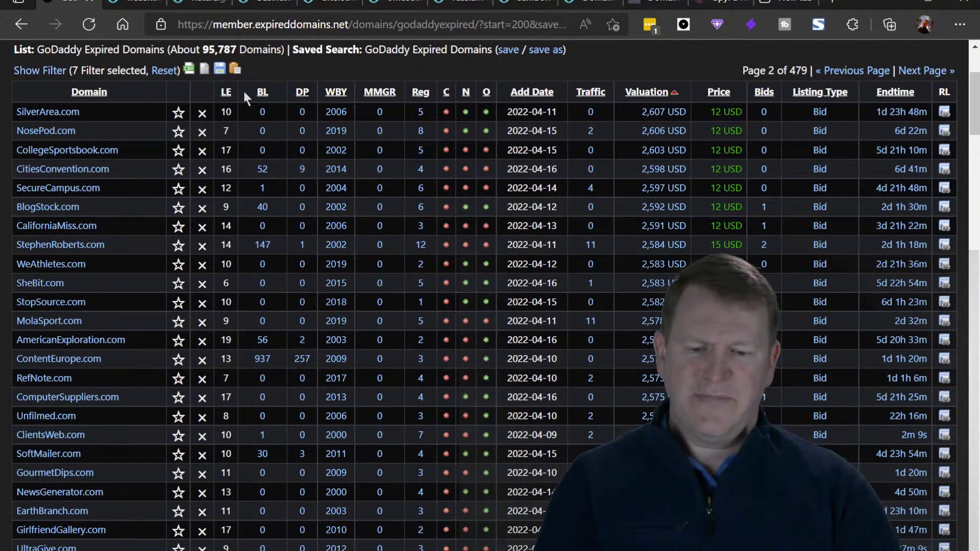
scroll(212, 97, "up", 3, "ctrl")
scroll(213, 108, "up", 2, "ctrl")
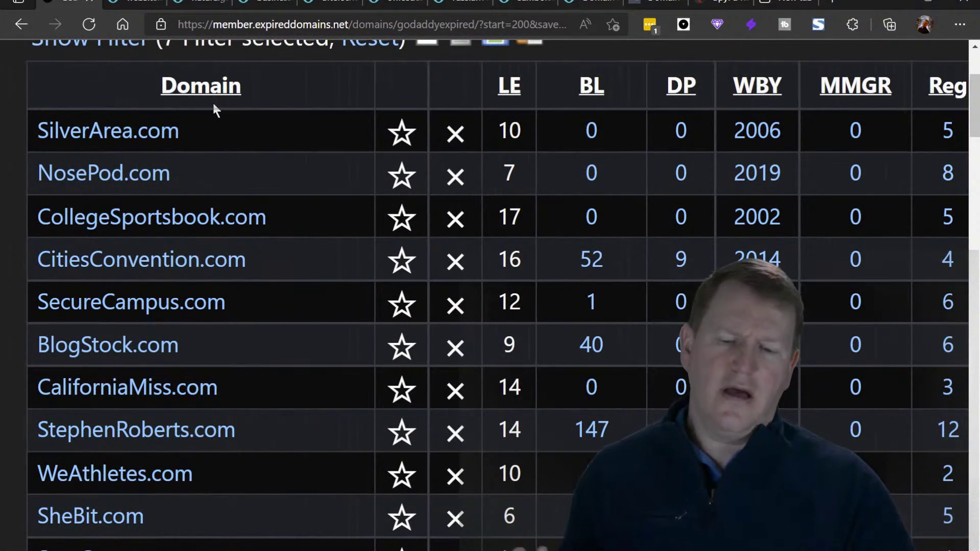
scroll(213, 106, "down", 1, "ctrl")
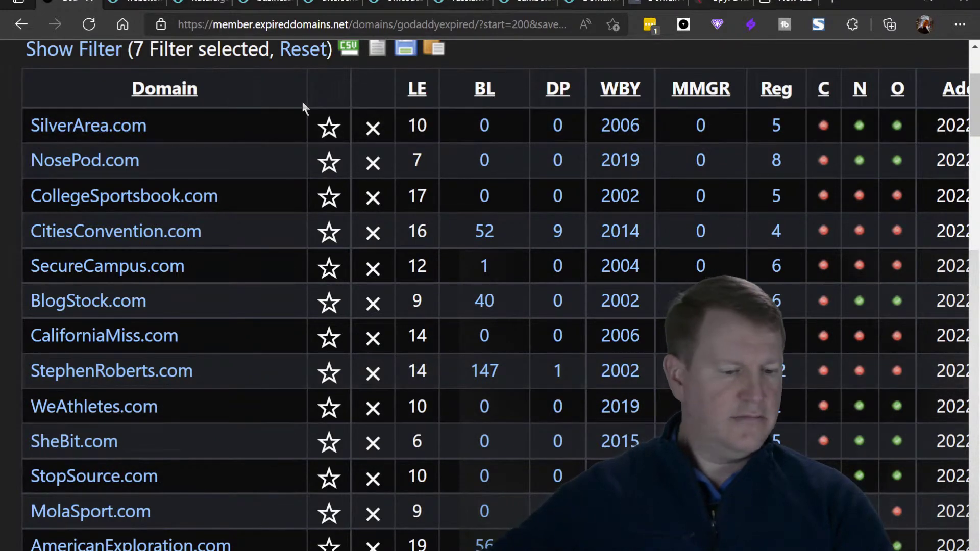
Step: Reload the GoDaddy Auctions bidding list and check the domains being watched
left_click(586, 4)
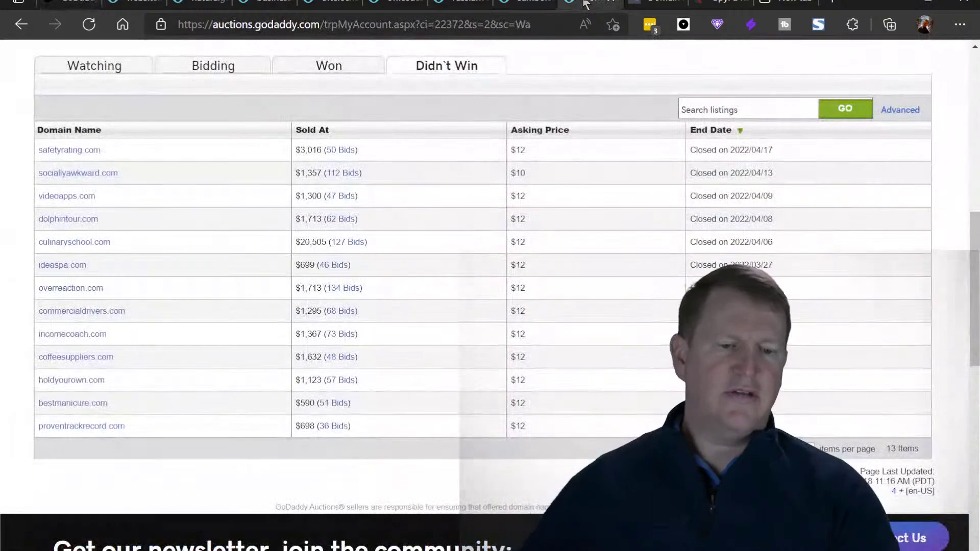
left_click(89, 24)
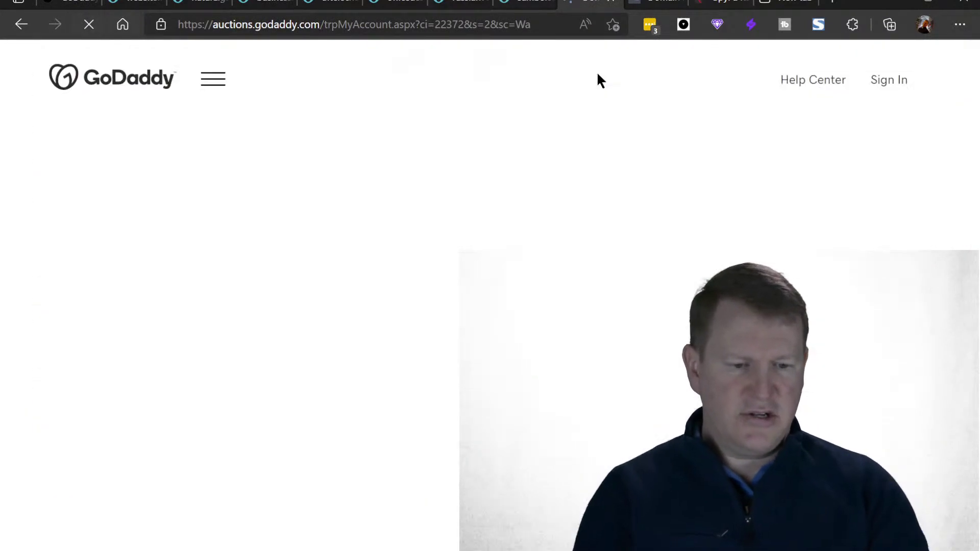
scroll(495, 77, "down", 3)
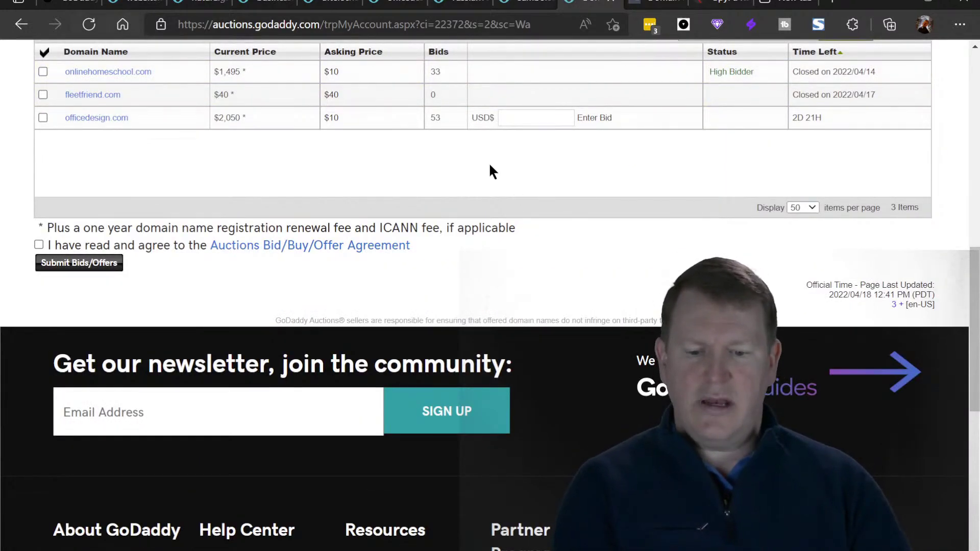
scroll(488, 165, "up", 3)
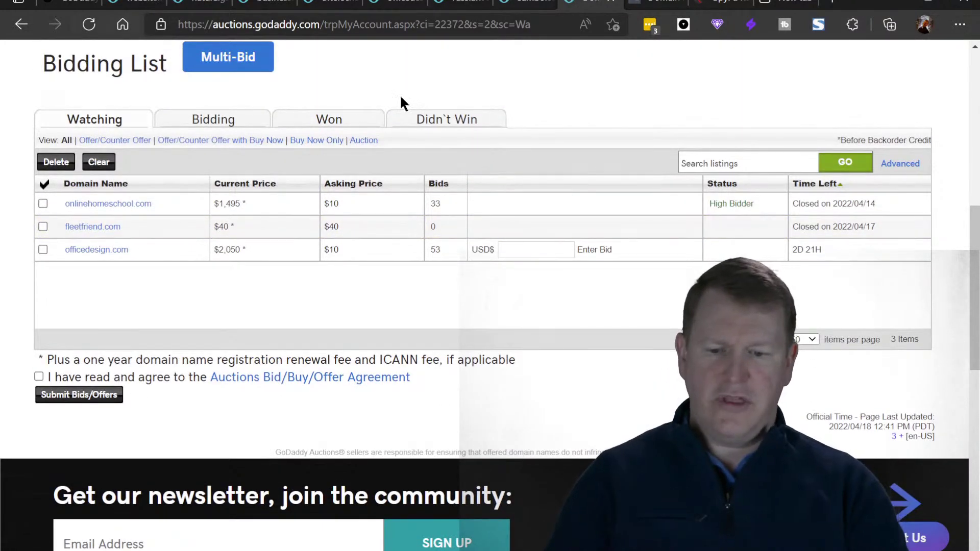
Step: Review the sale prices of the auctions won, including onlinehomeschool.com, and display the auctions that were not won
left_click(332, 119)
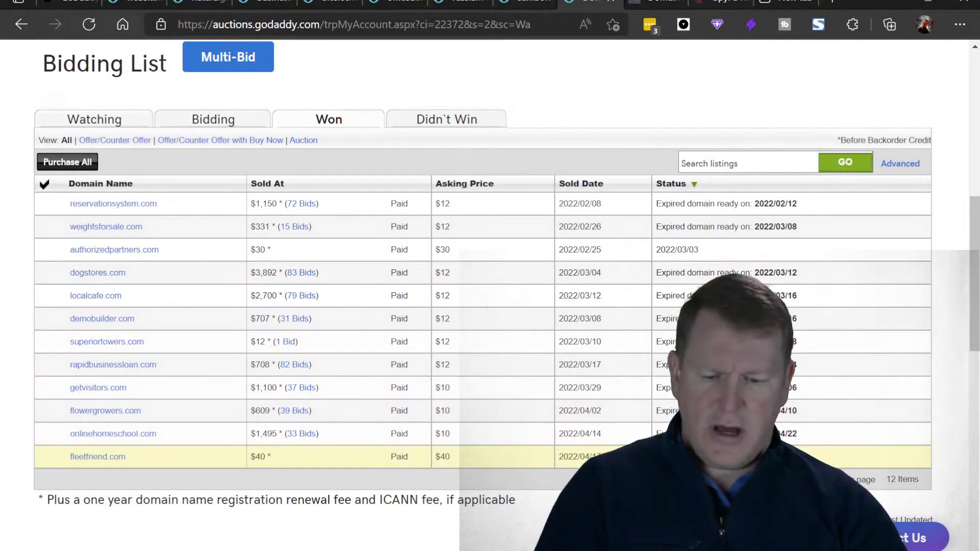
mouse_move(109, 462)
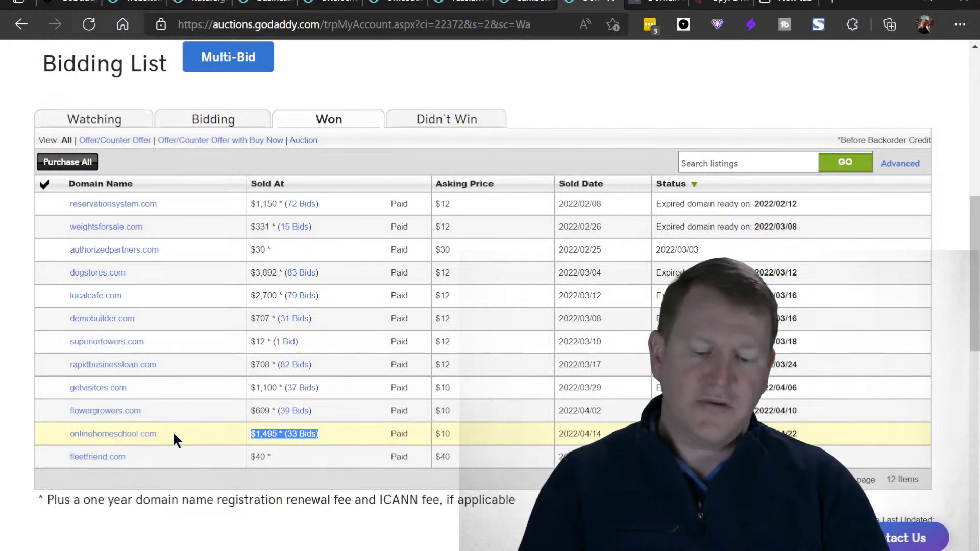
left_click(262, 434)
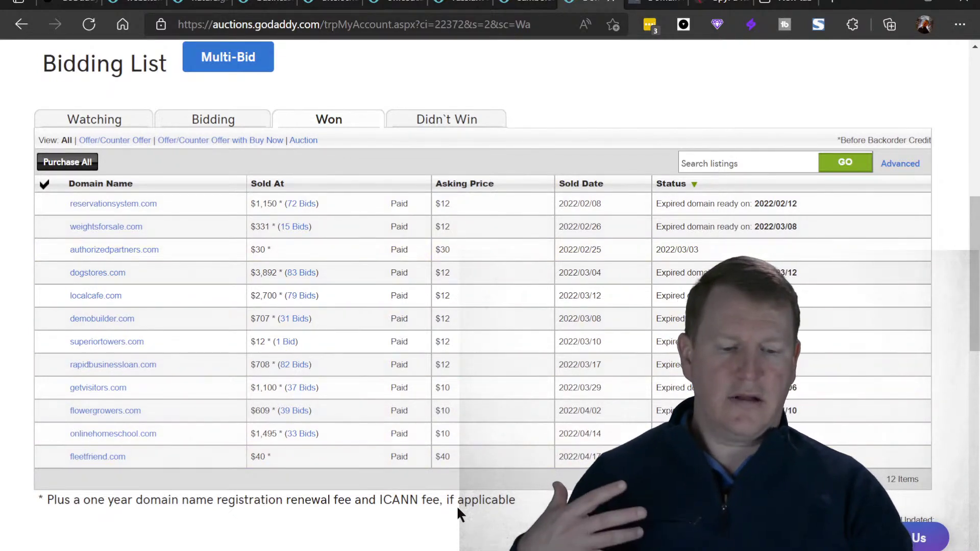
left_click(454, 120)
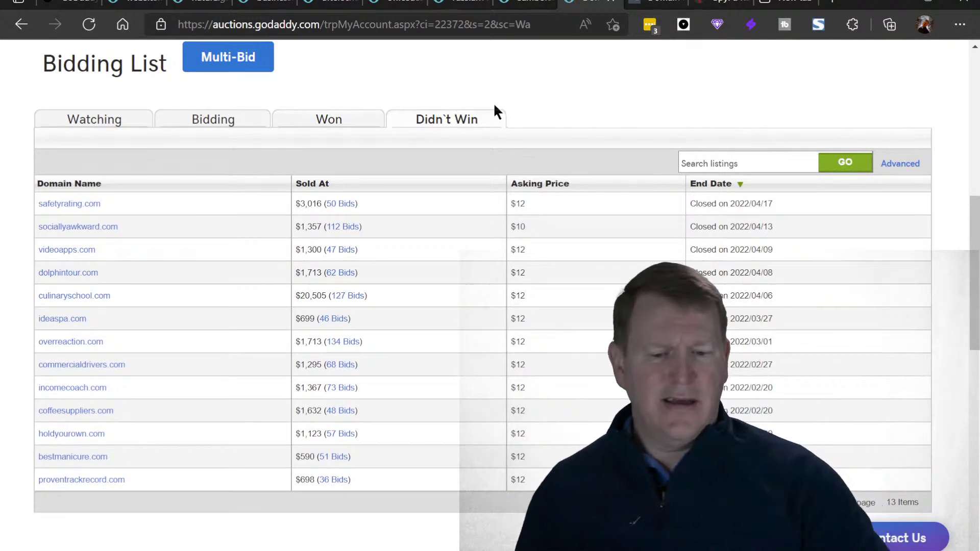
Step: Review the sale prices and bid counts of the auctions that were not won, starting with safetyrating.com
mouse_move(57, 210)
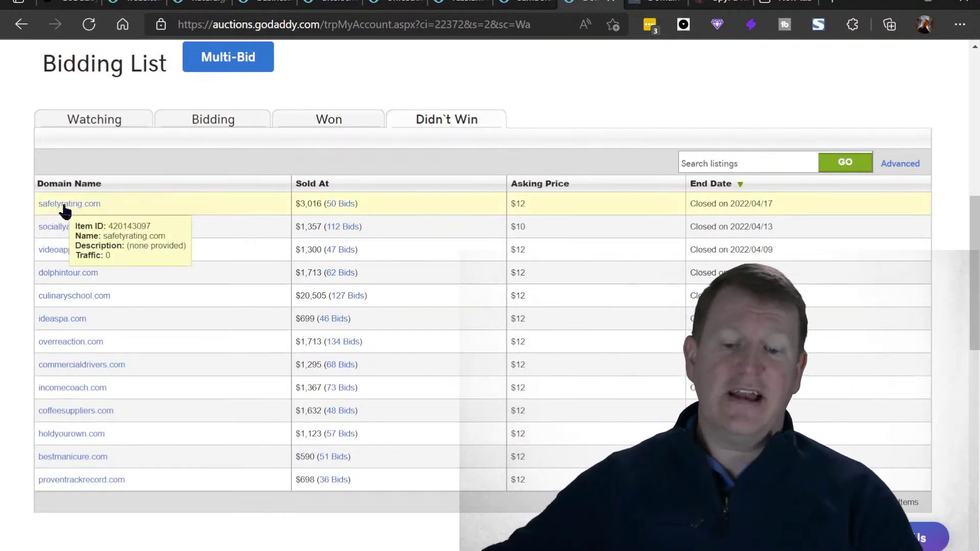
scroll(163, 214, "up", 4)
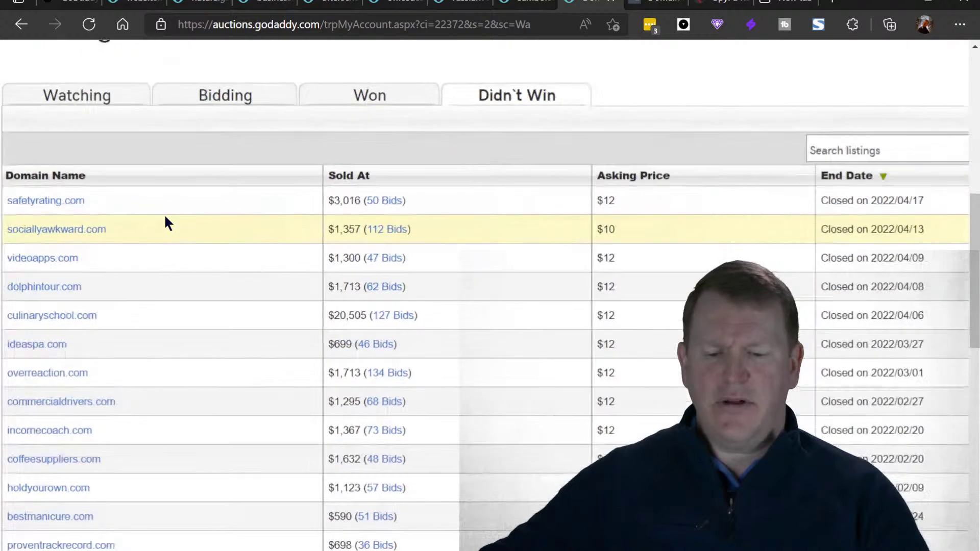
scroll(165, 217, "left", 2)
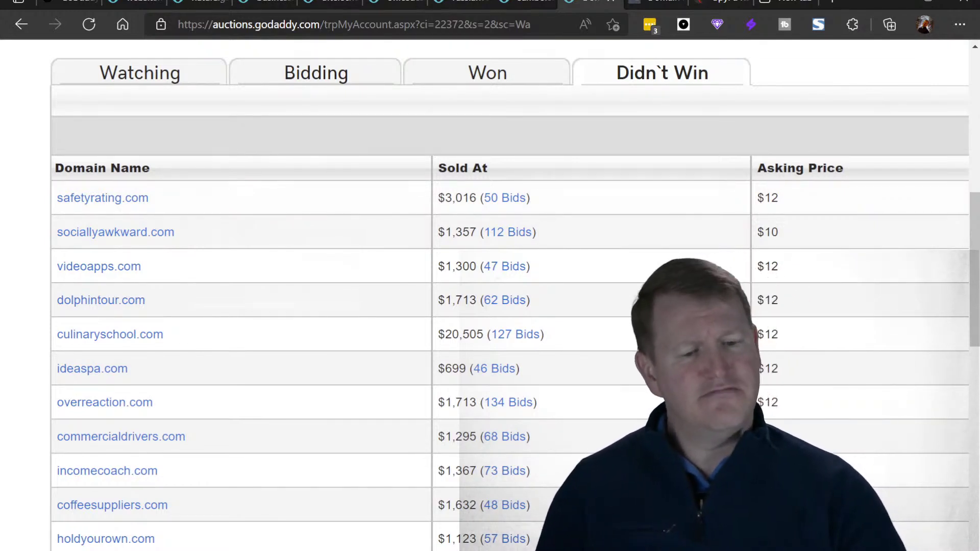
Step: Return to the GoDaddy expired domains list, open the auction page for CollegeSportsbook.com and copy the name without its extension
left_click(65, 5)
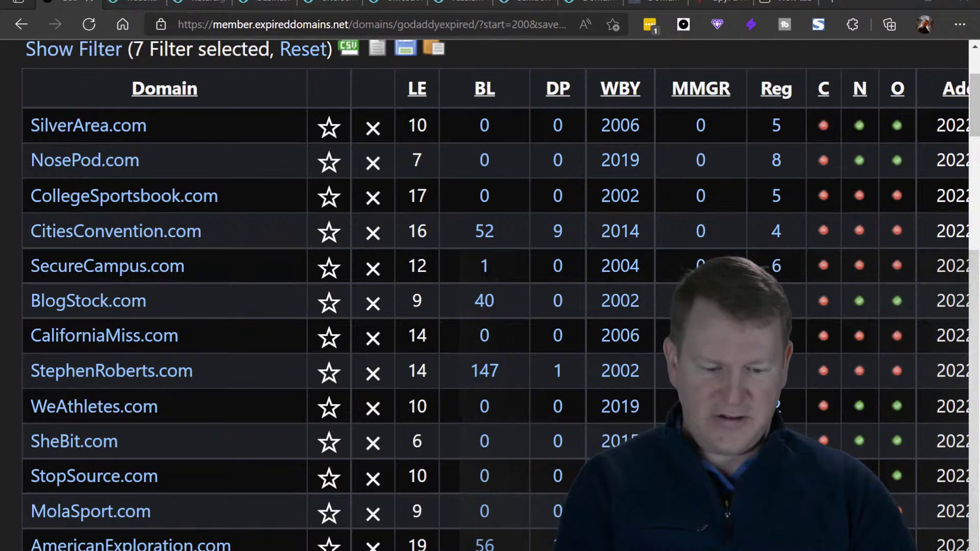
left_click(328, 513)
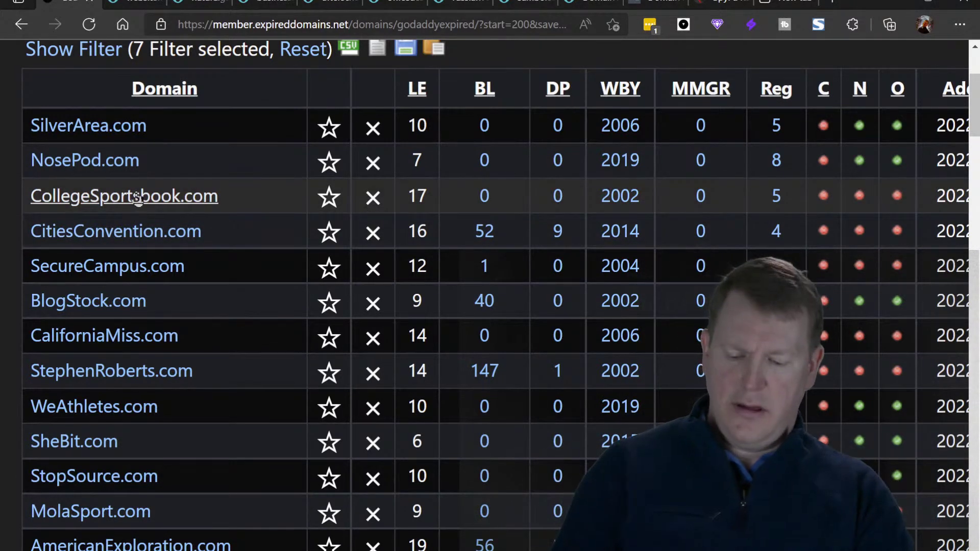
left_click(137, 198)
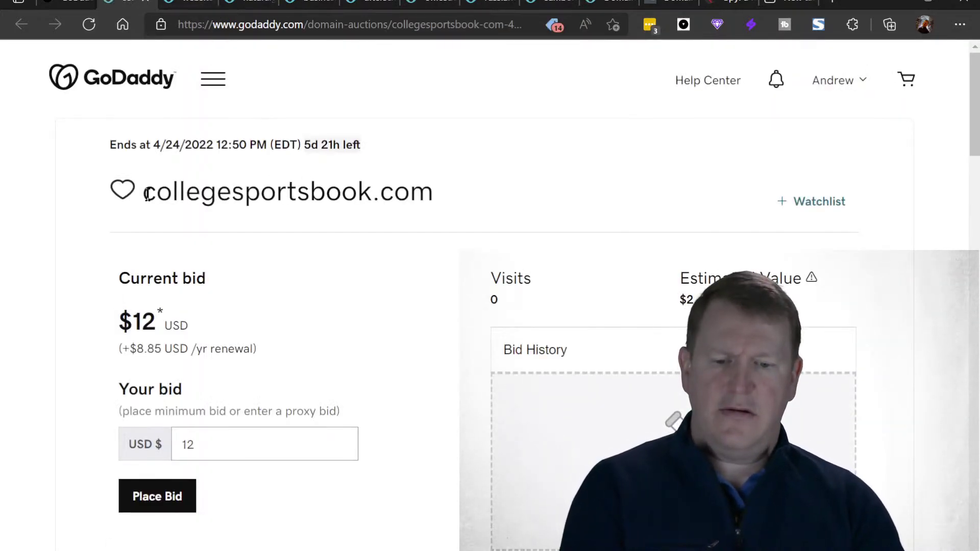
left_click_drag(144, 197, 365, 201)
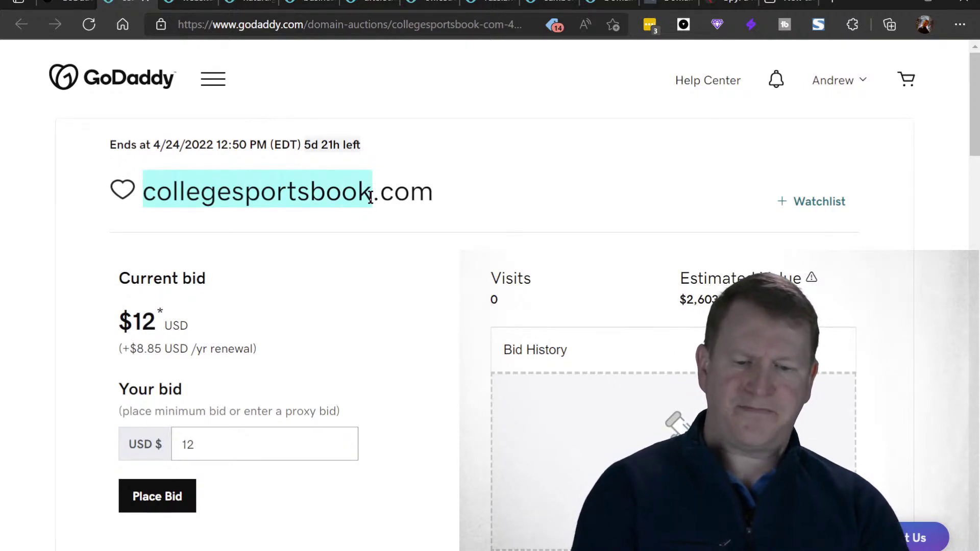
left_click(528, 144)
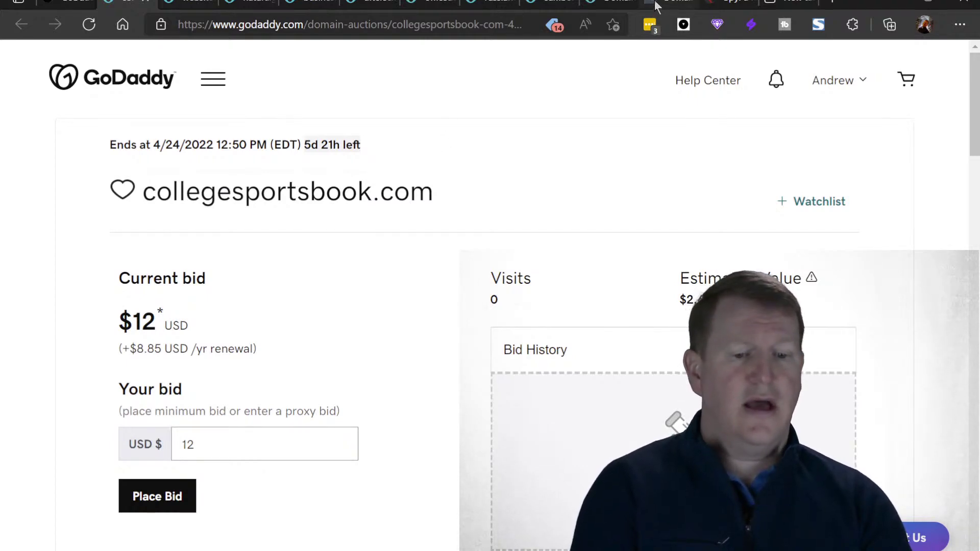
Step: Switch to SpyFu and look up the keyword "college sports book"
left_click(711, 5)
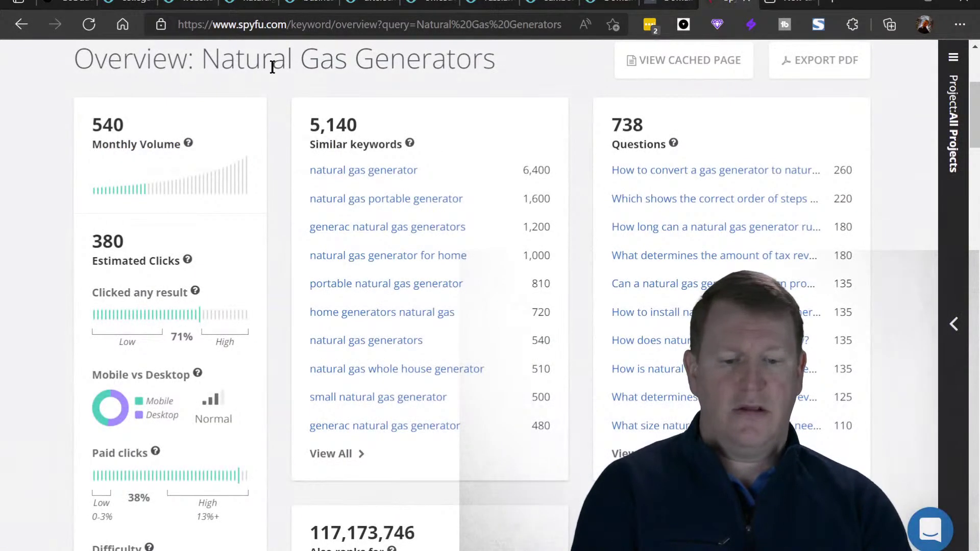
scroll(273, 67, "up", 4)
left_click_drag(448, 132, 225, 109)
type("collegesportsbook")
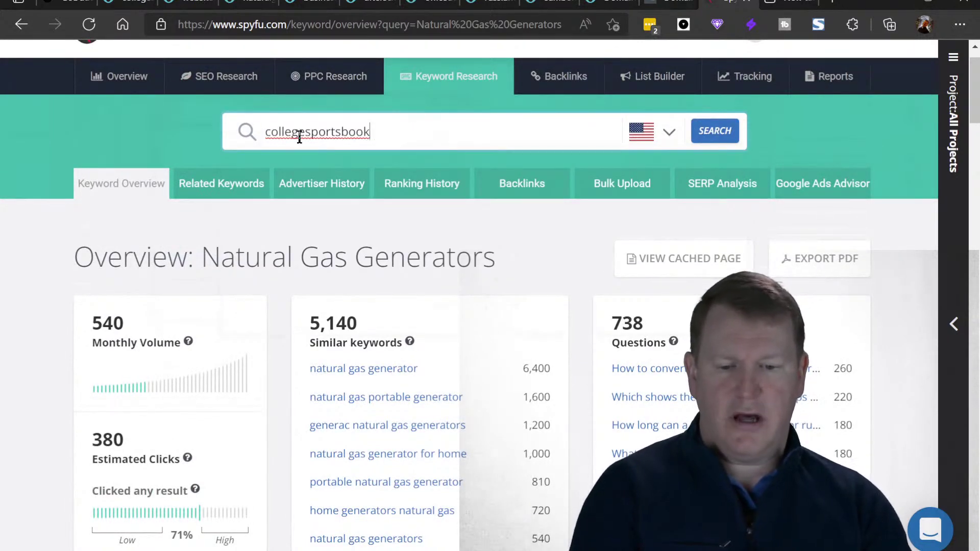
left_click(343, 132)
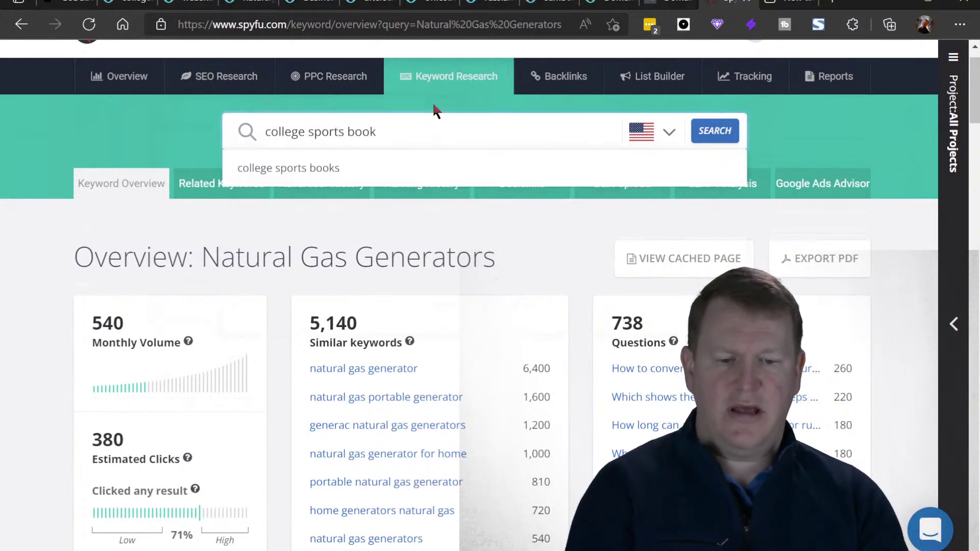
key("Return")
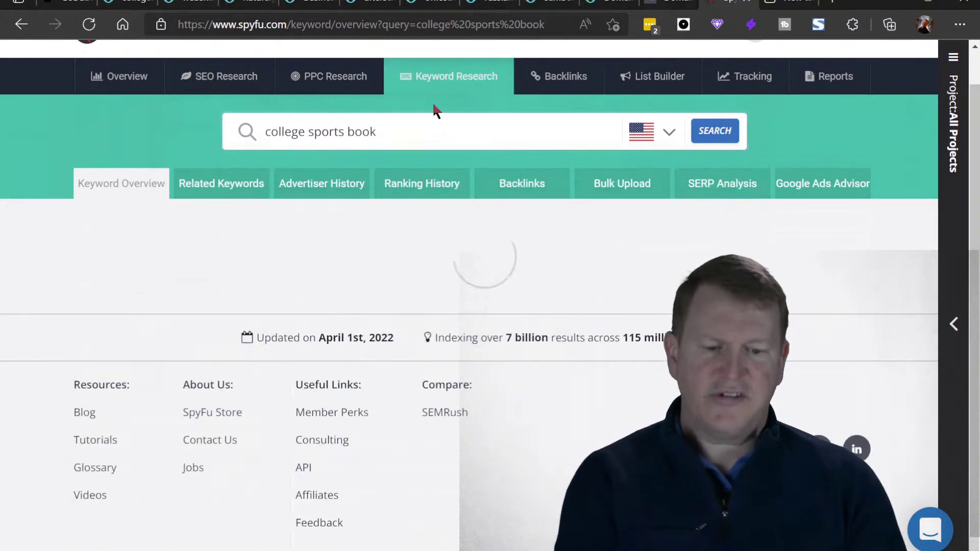
Step: Examine the search volume, difficulty, cost per click and related keywords for "college sports book"
left_click(340, 175)
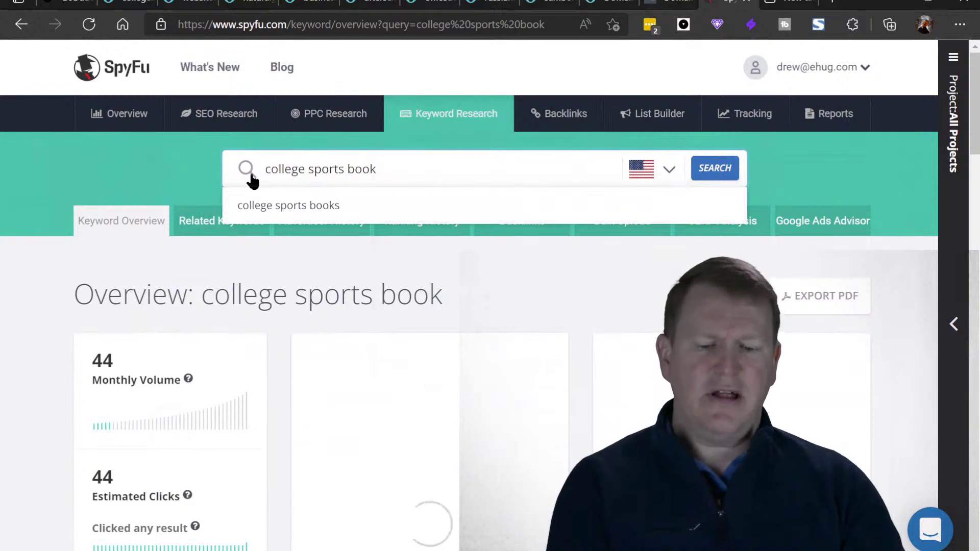
left_click(131, 171)
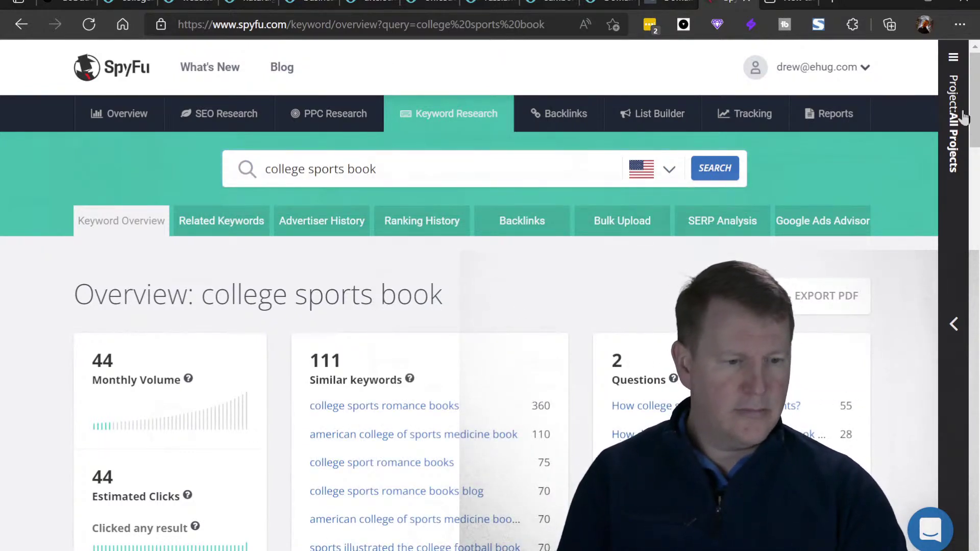
left_click_drag(975, 116, 977, 218)
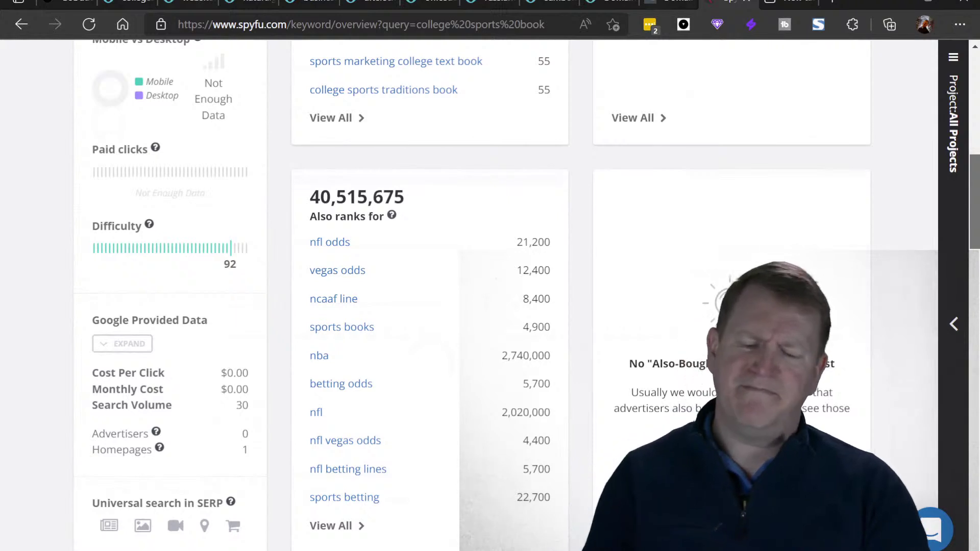
left_click_drag(977, 219, 977, 122)
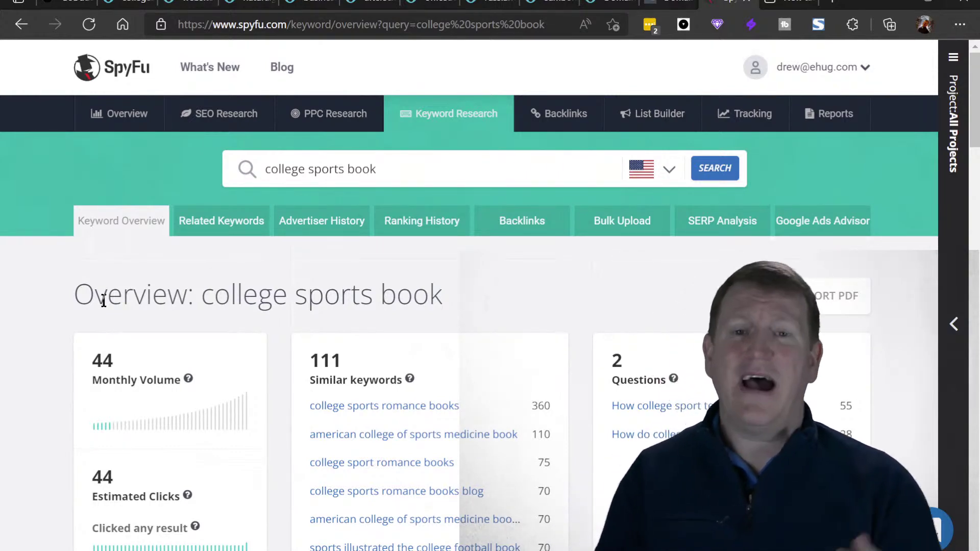
Step: Go back to the expired domains list and open the auction page for GourmetDips.com
left_click(82, 7)
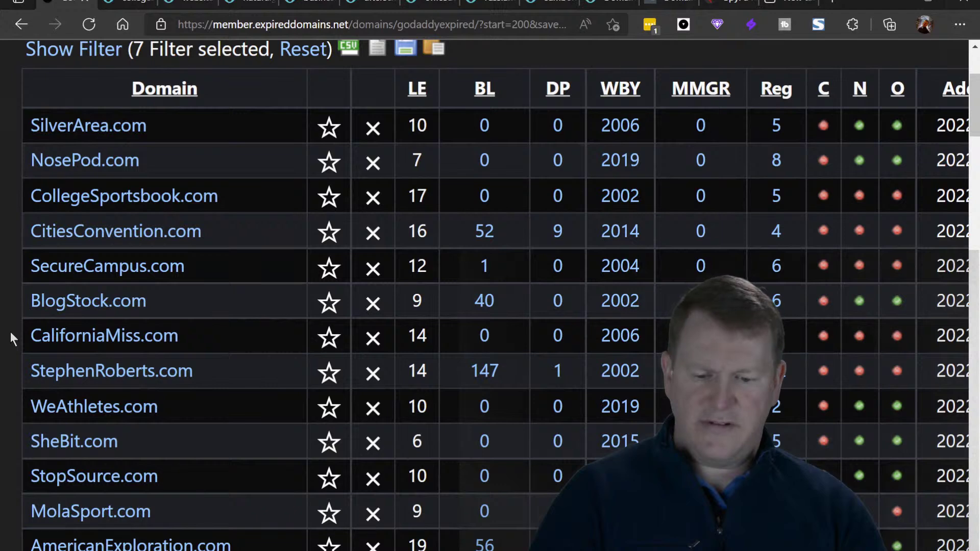
scroll(10, 332, "down", 8)
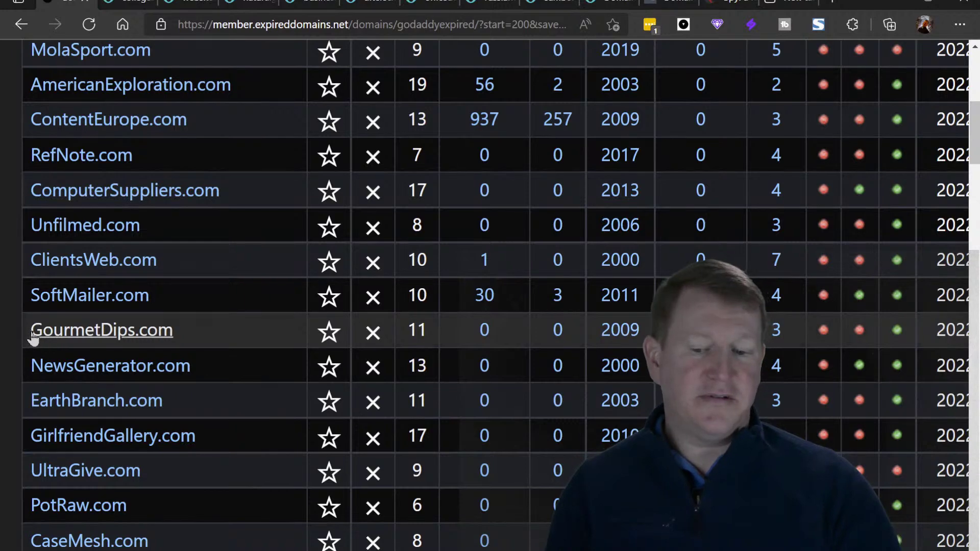
left_click(104, 332)
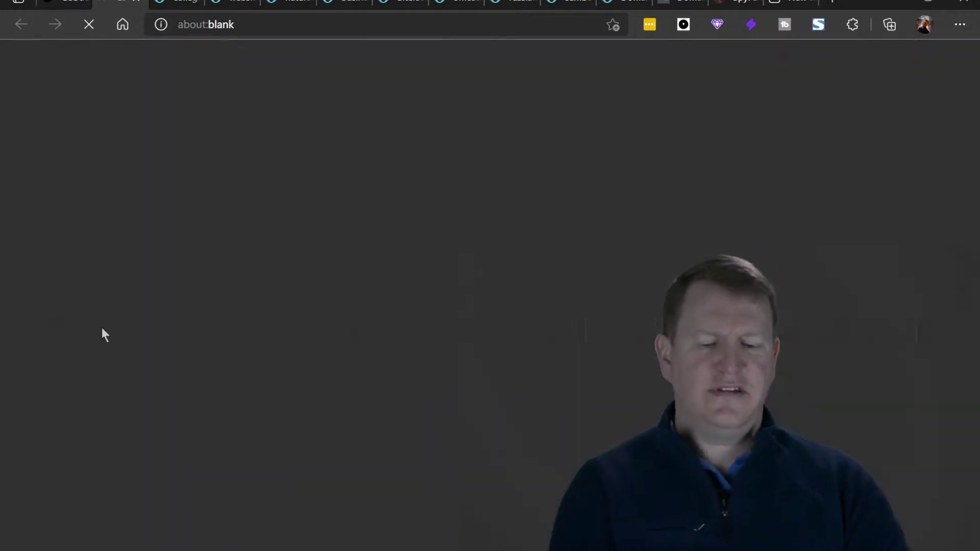
Step: Copy the name gourmetdips from its auction page and look up the keyword "gourmet dips" in SpyFu
left_click(717, 7)
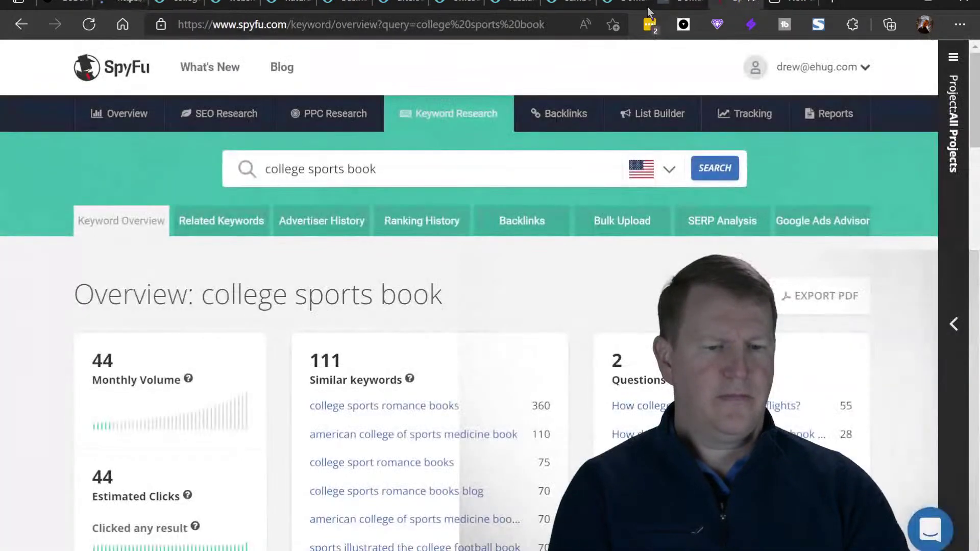
left_click_drag(411, 170, 200, 157)
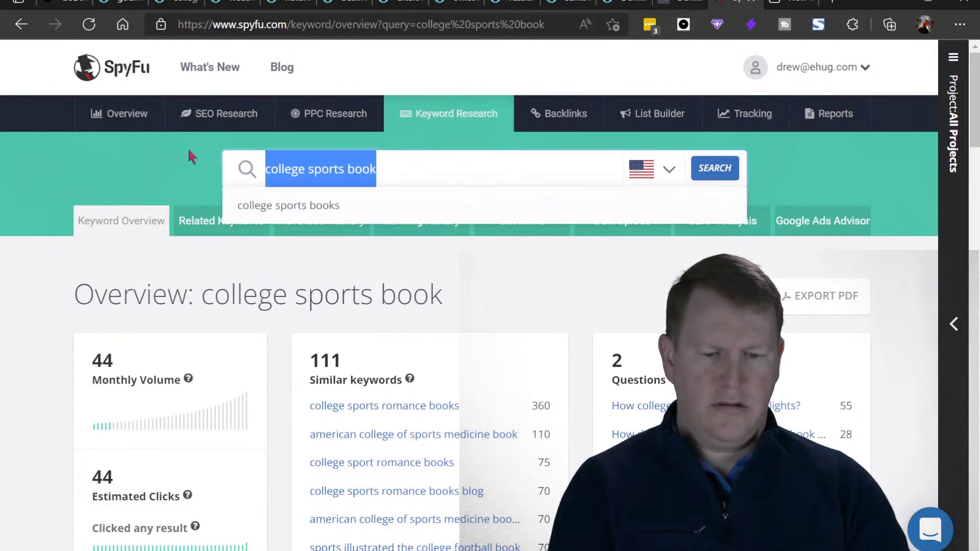
left_click(114, 6)
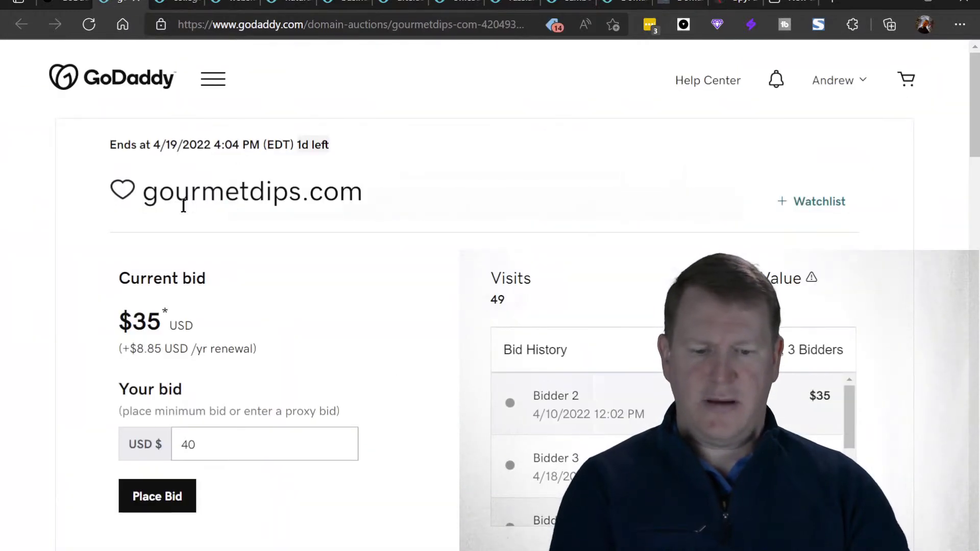
left_click_drag(148, 197, 305, 199)
key("ctrl+c")
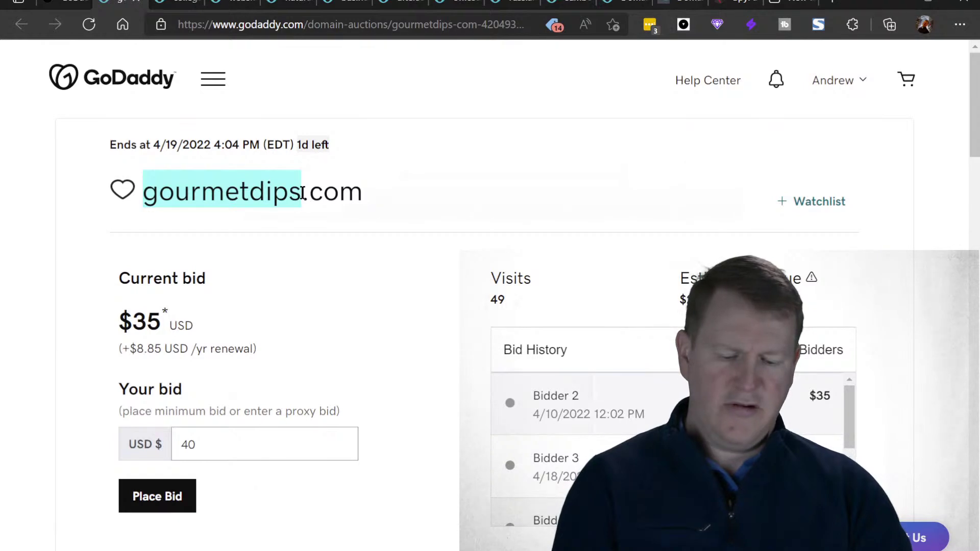
left_click(734, 7)
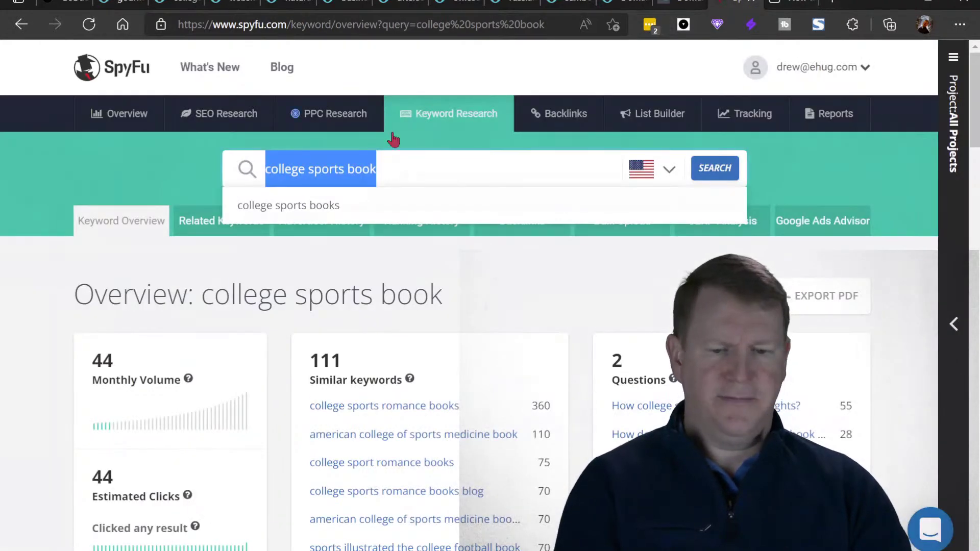
key("ctrl+v")
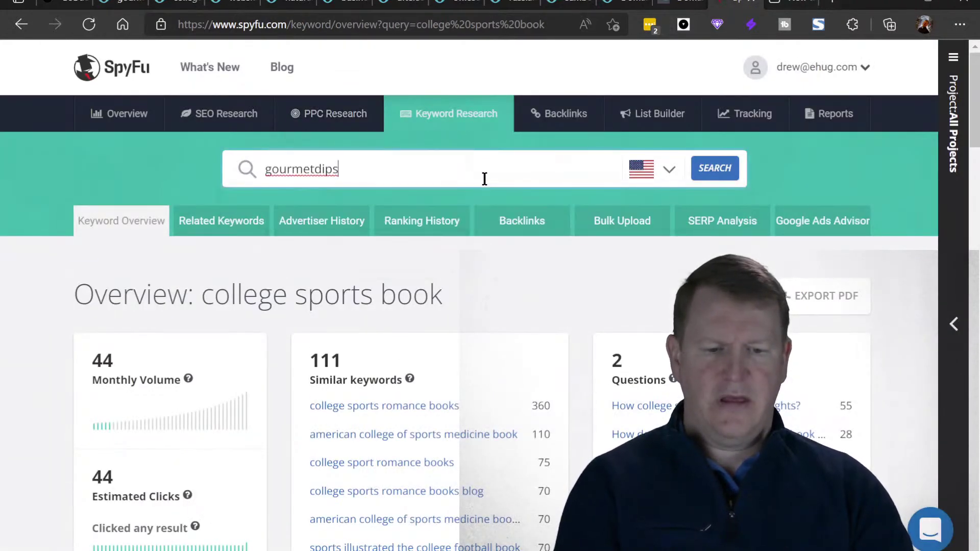
left_click(314, 168)
key("Return")
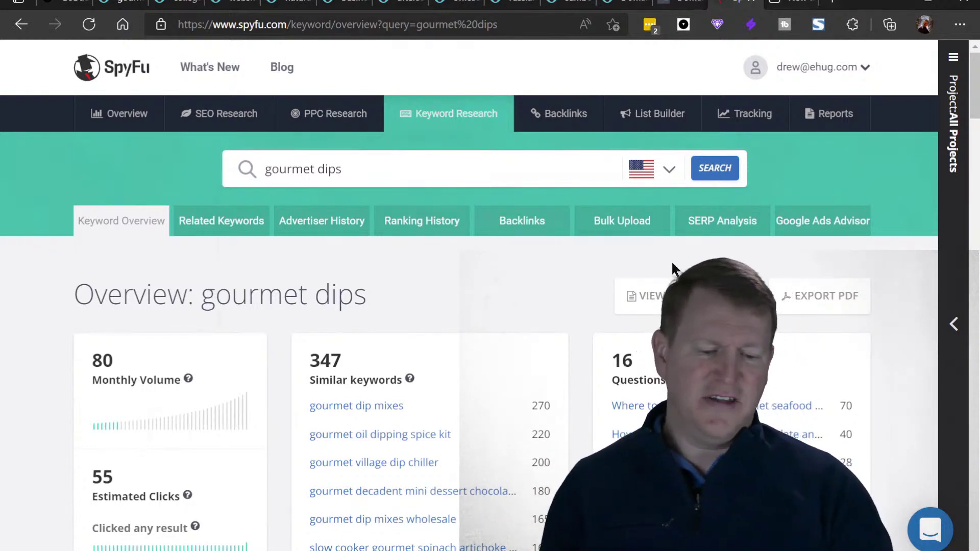
Step: Examine the estimated clicks, similar keywords, difficulty and Google cost data for "gourmet dips"
left_click_drag(974, 100, 974, 124)
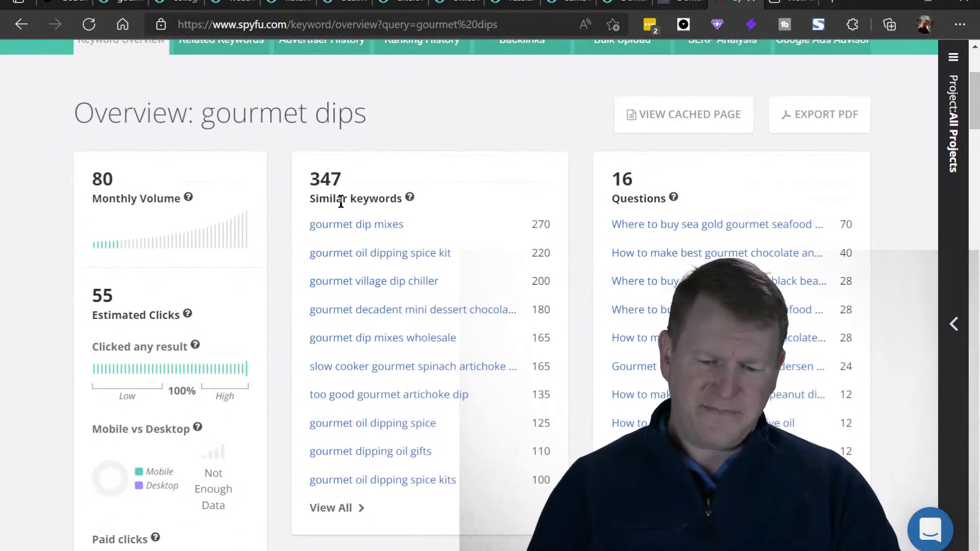
double_click(276, 233)
scroll(276, 234, "down", 5)
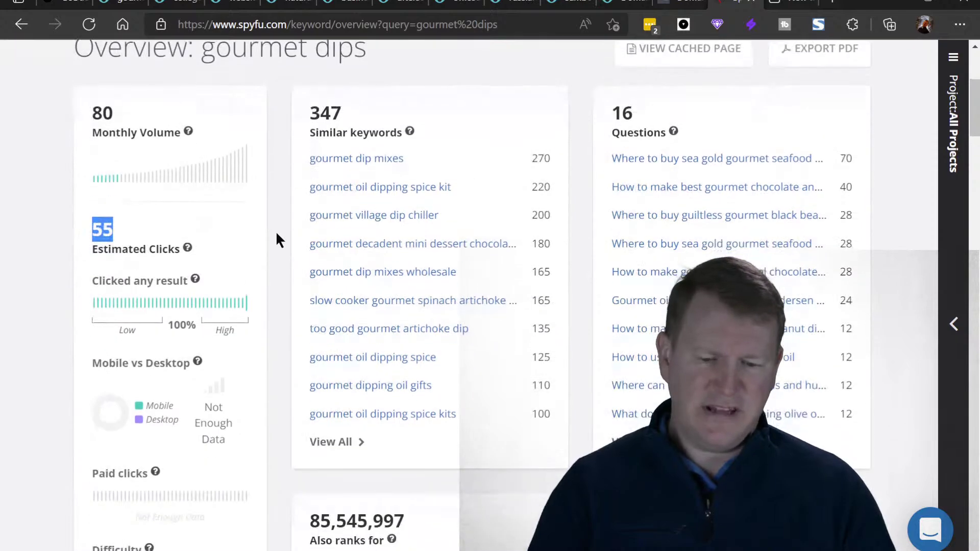
scroll(276, 234, "down", 1)
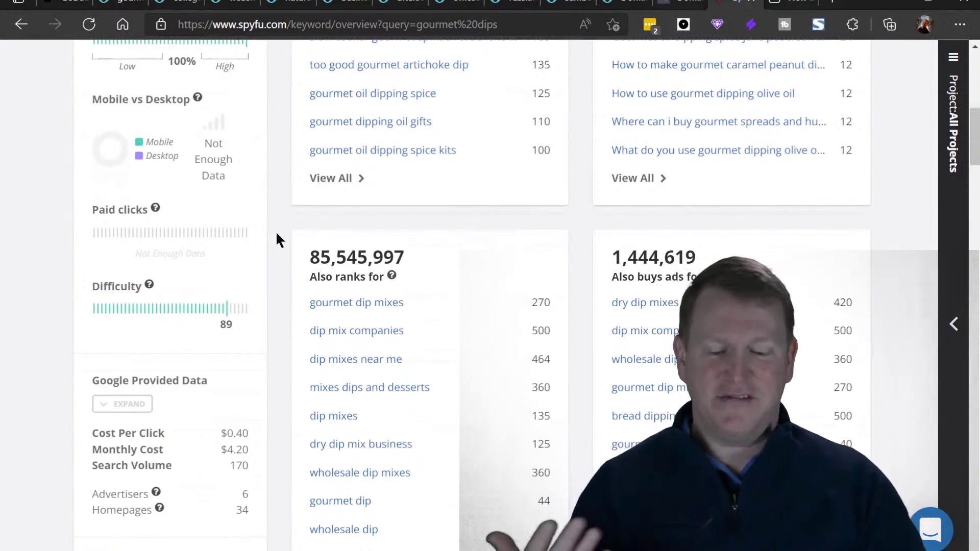
scroll(275, 231, "up", 4)
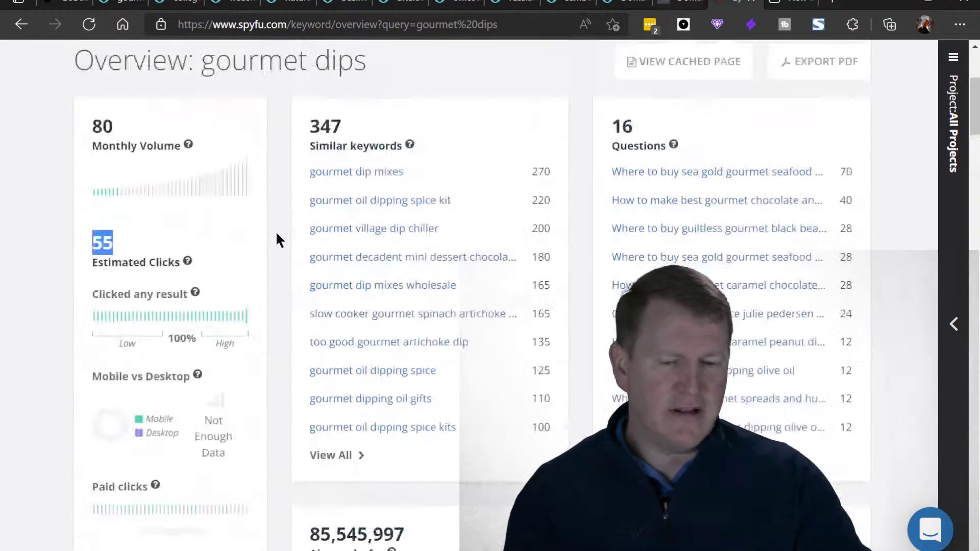
scroll(275, 231, "up", 6)
Step: Return to the expired domains list, star NaturalGasGenerator.com and open its auction page
left_click(60, 3)
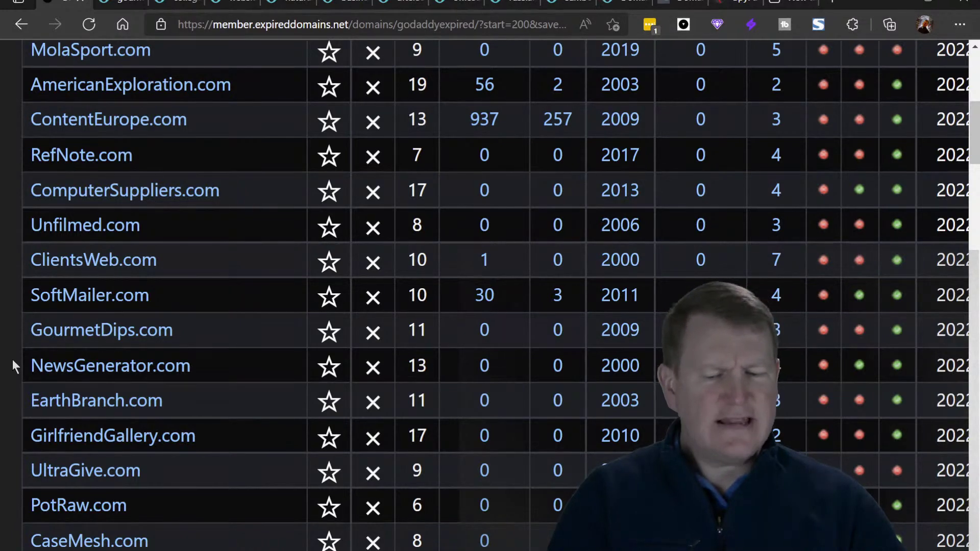
scroll(12, 359, "down", 5)
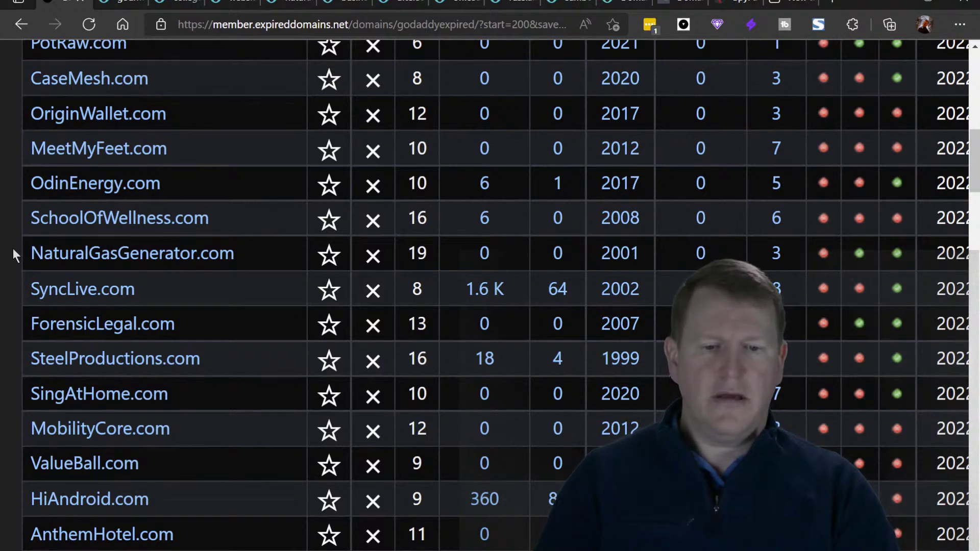
left_click(282, 8)
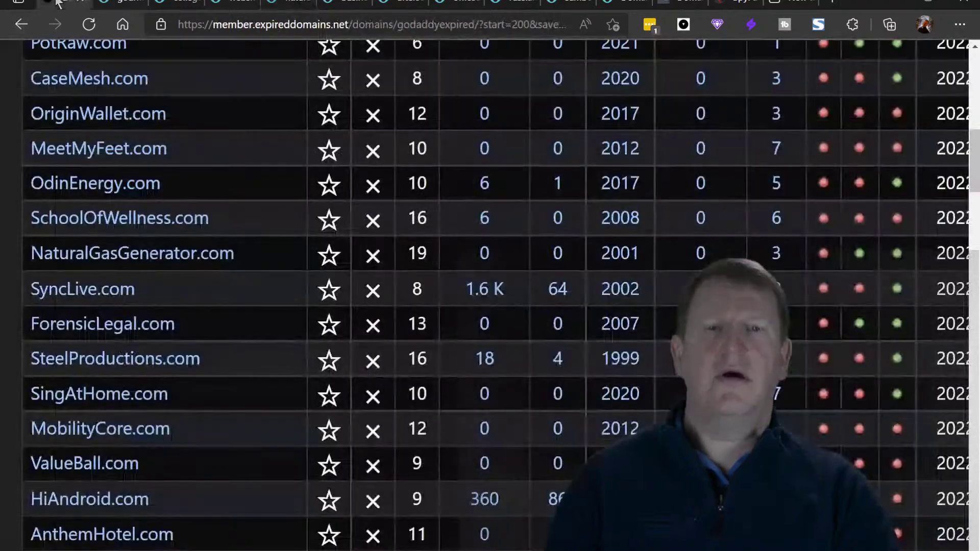
left_click(69, 5)
left_click(328, 255)
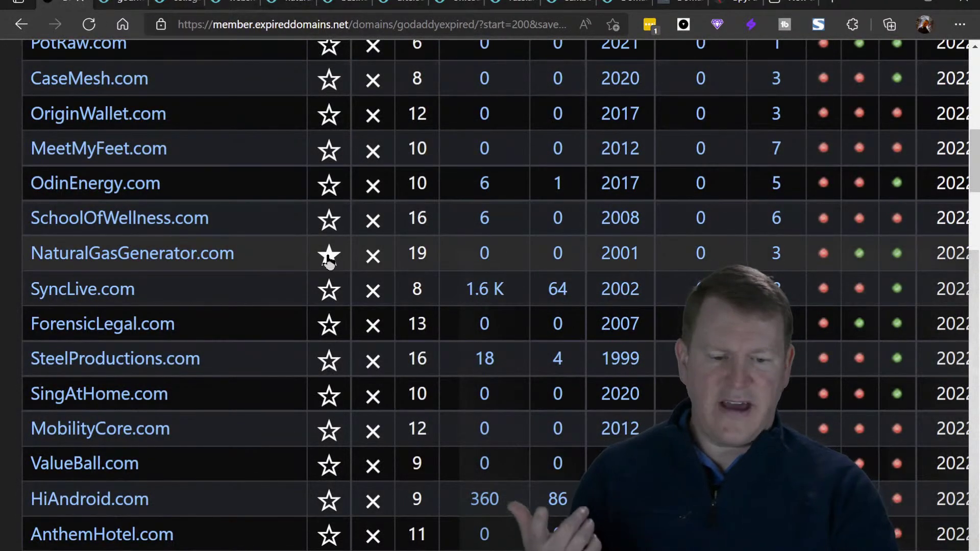
left_click(157, 261)
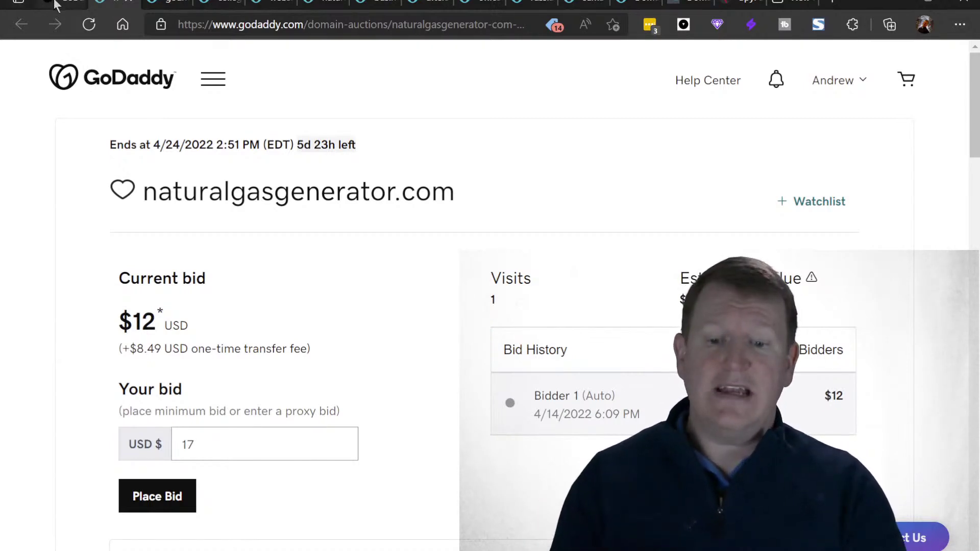
Step: Open the towing domain names page at info.towing.com/domain-names/ in a new tab
left_click(56, 4)
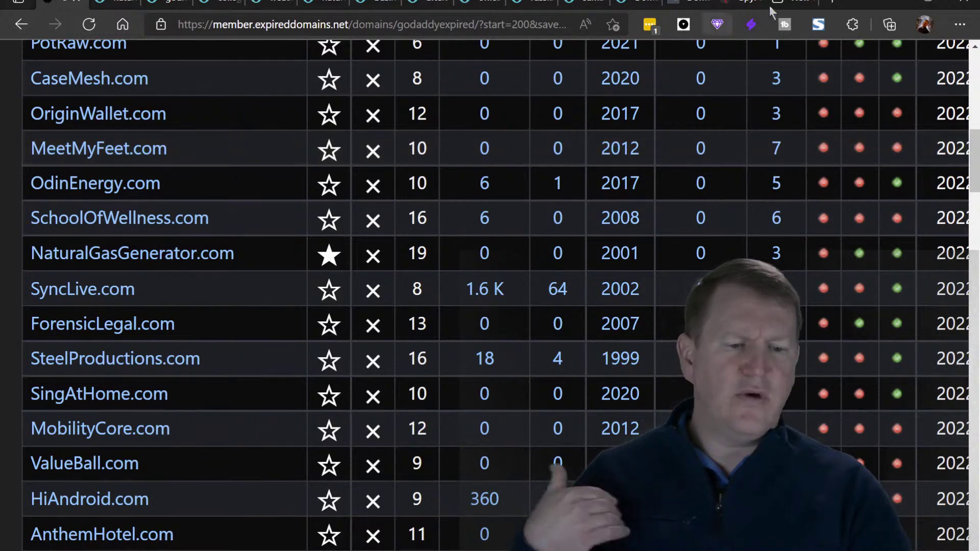
left_click(791, 4)
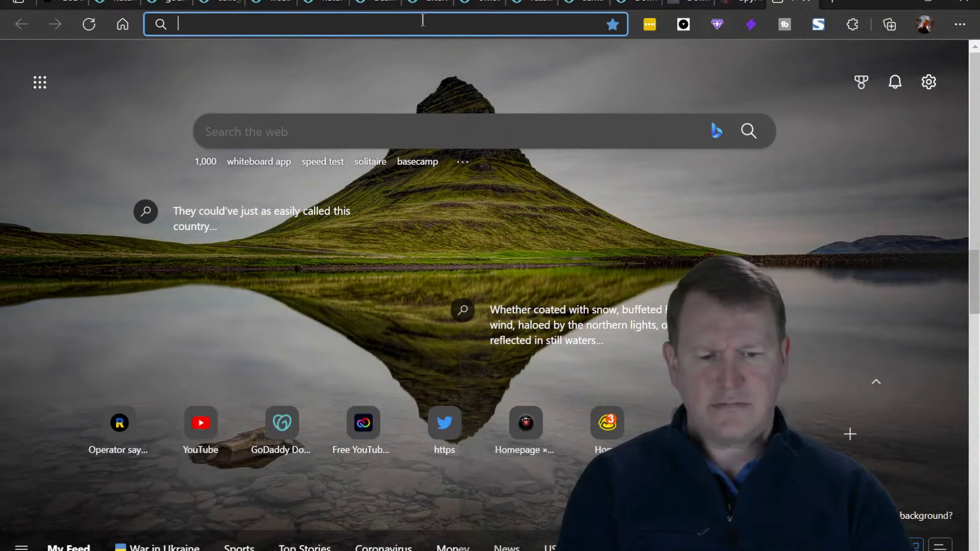
type("info")
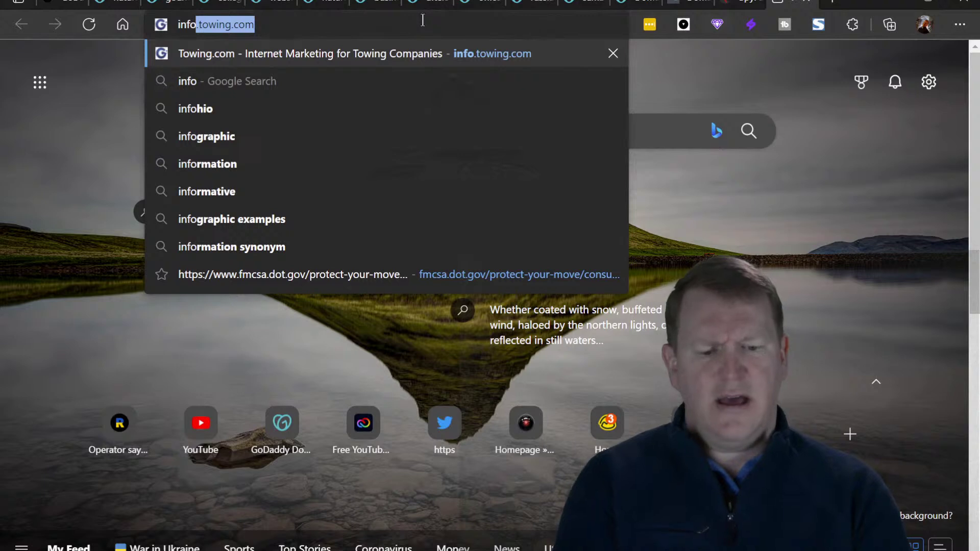
type(".towing.com")
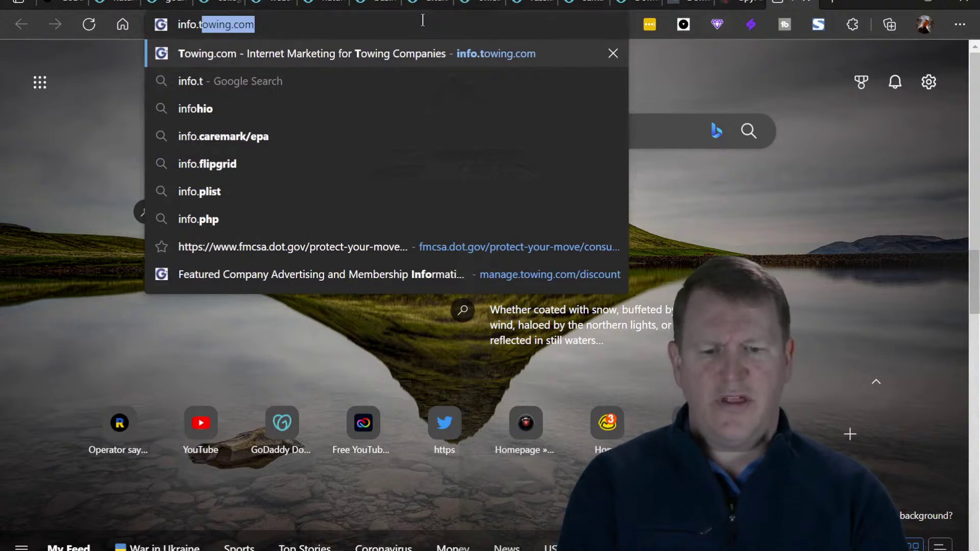
type("/")
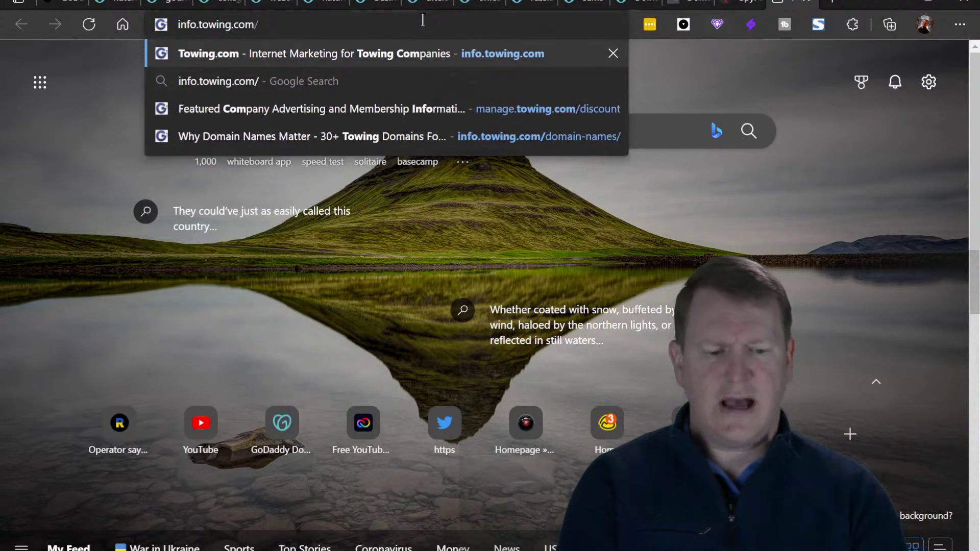
left_click(409, 138)
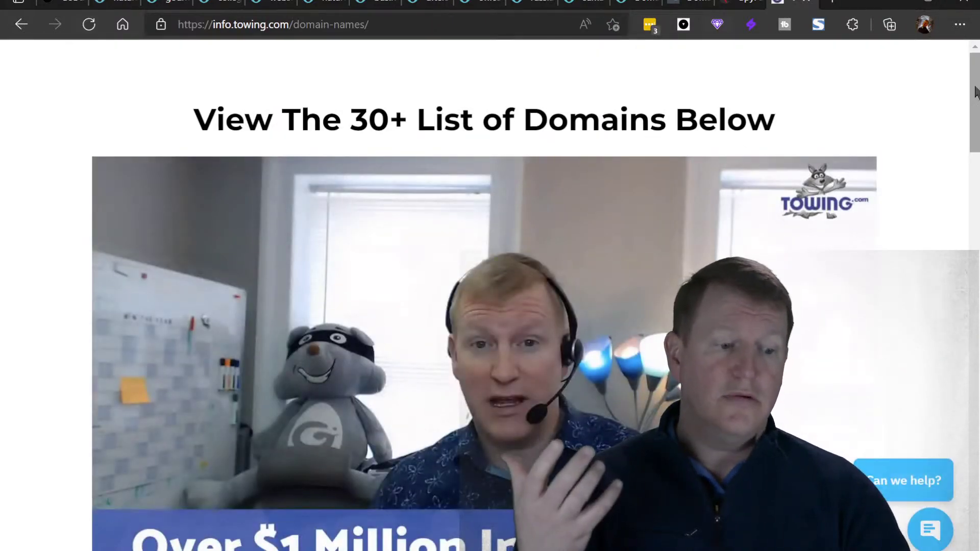
Step: Look through the towing site logos and the list of domains members appear on, and close the page
left_click_drag(974, 91, 976, 163)
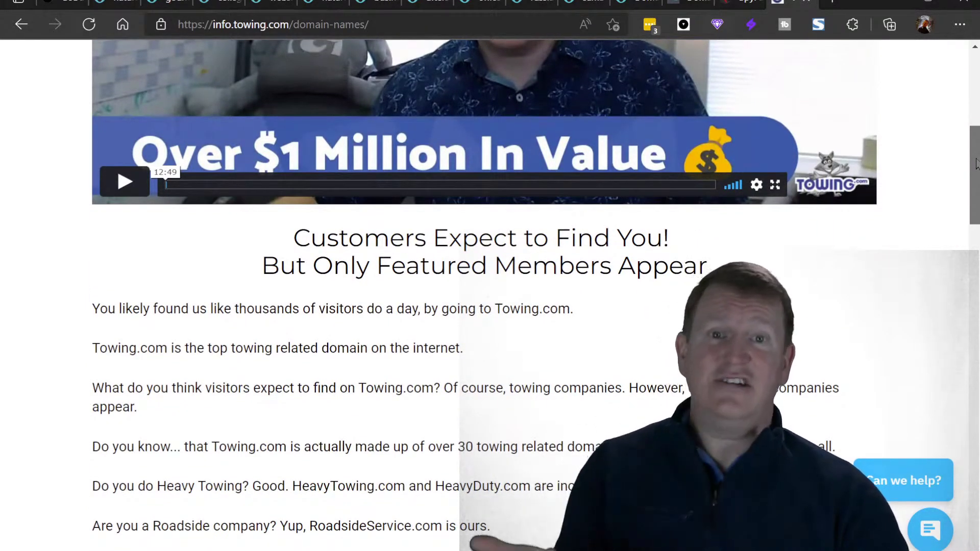
left_click_drag(975, 163, 976, 257)
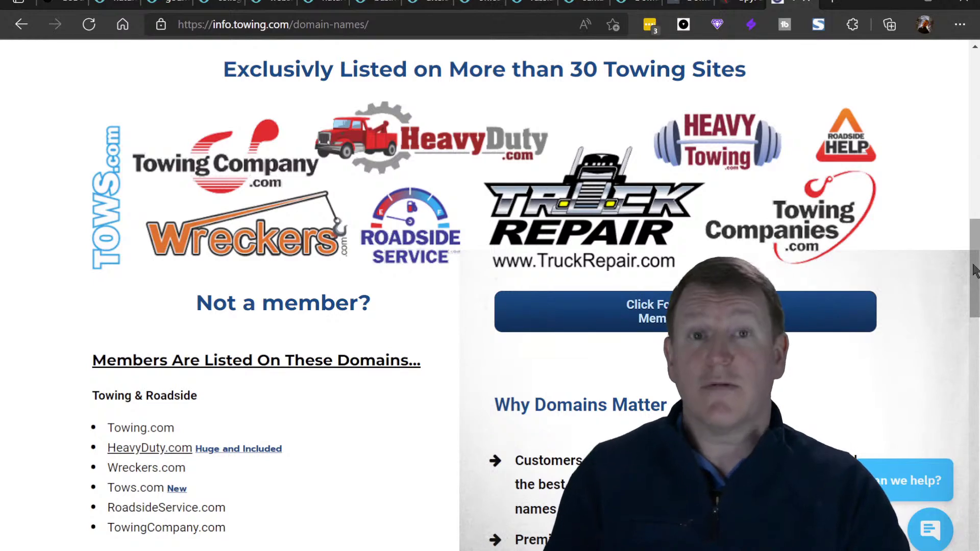
left_click_drag(975, 265, 975, 280)
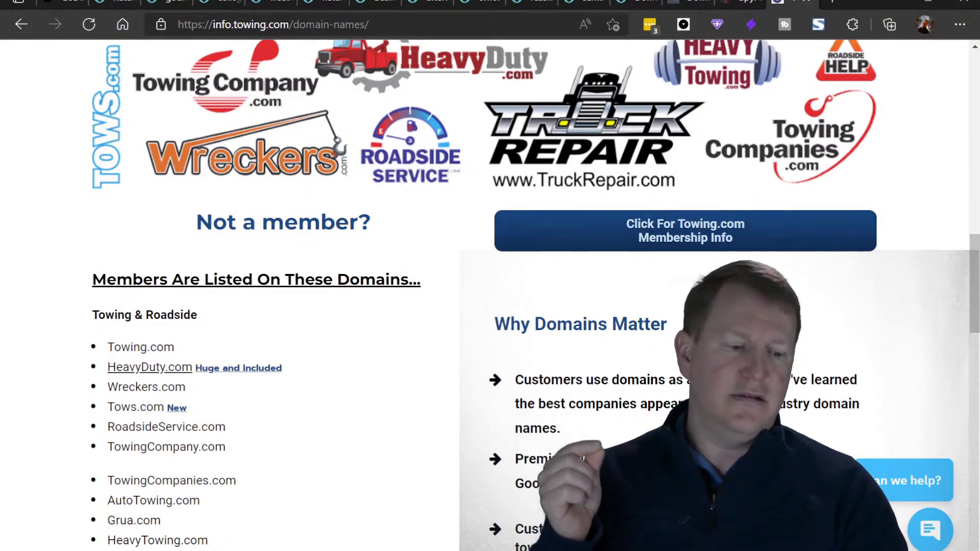
scroll(972, 288, "down", 2)
left_click_drag(971, 281, 954, 116)
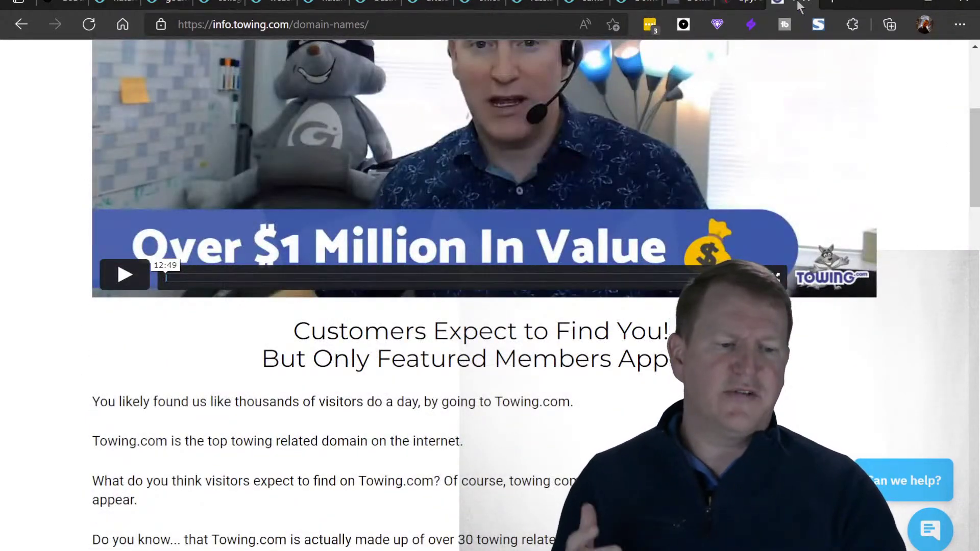
left_click(812, 3)
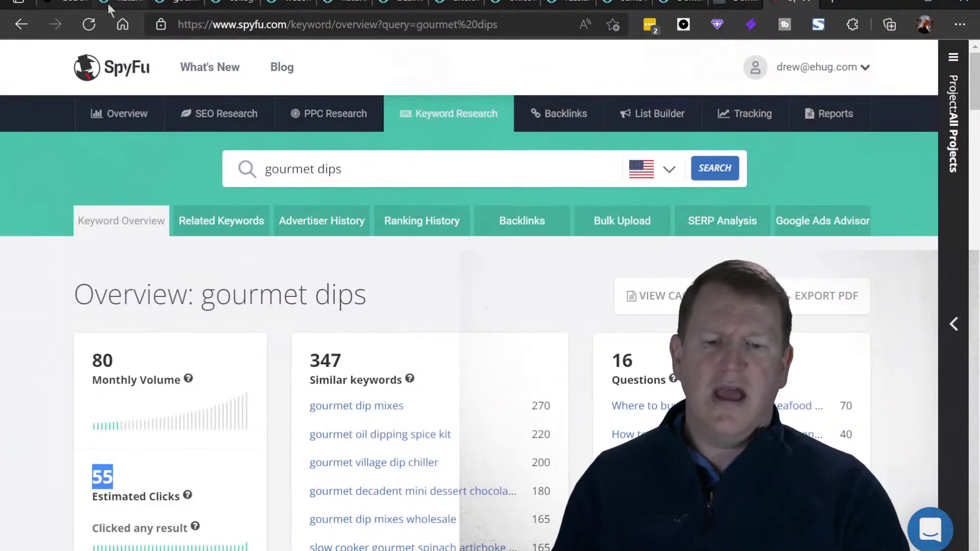
Step: Return to the expired domains list and copy the name SportsFootwear from its entry
left_click(65, 6)
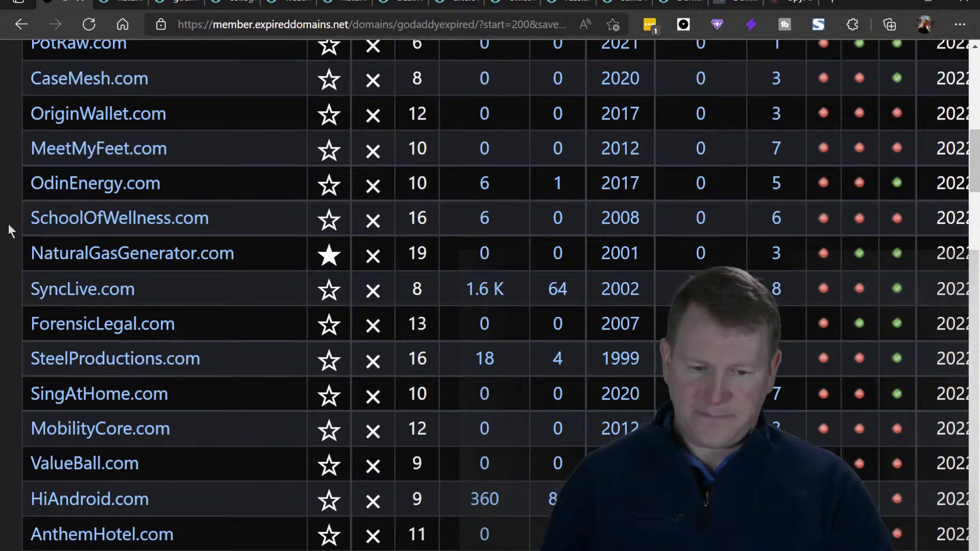
scroll(8, 224, "down", 6)
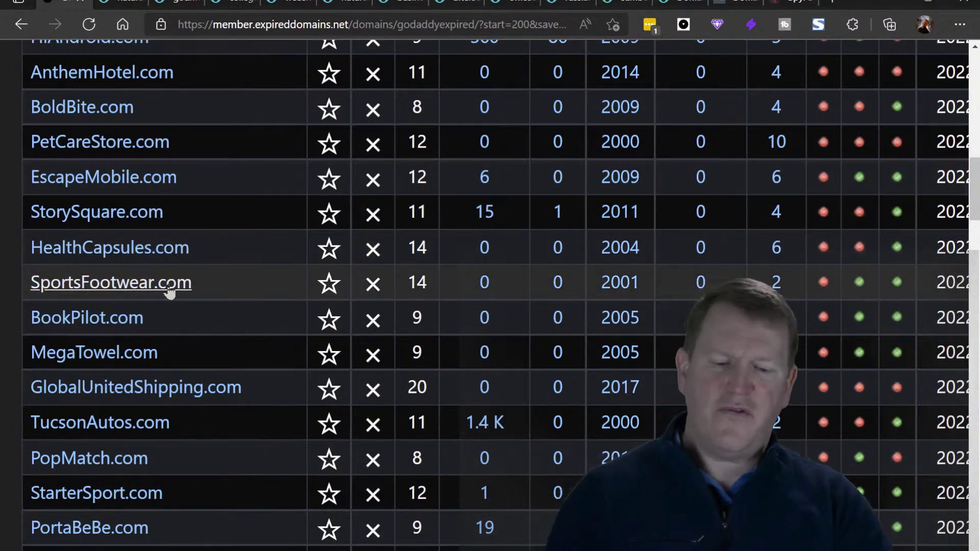
left_click_drag(29, 286, 156, 288)
key("ctrl+c")
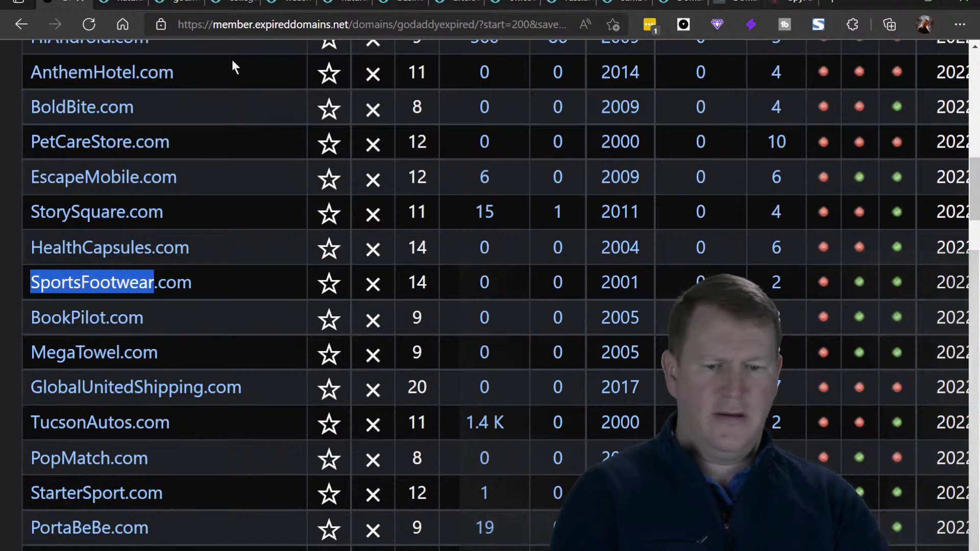
Step: Look up the keyword "Sports Footwear" in SpyFu and check its overview
key("ctrl+t")
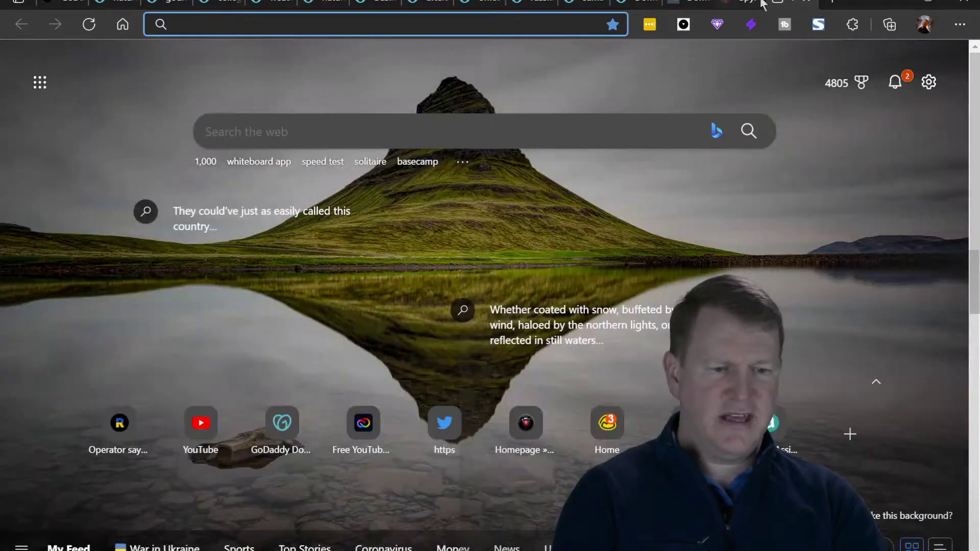
left_click(762, 4)
left_click(255, 169)
key("ctrl+v")
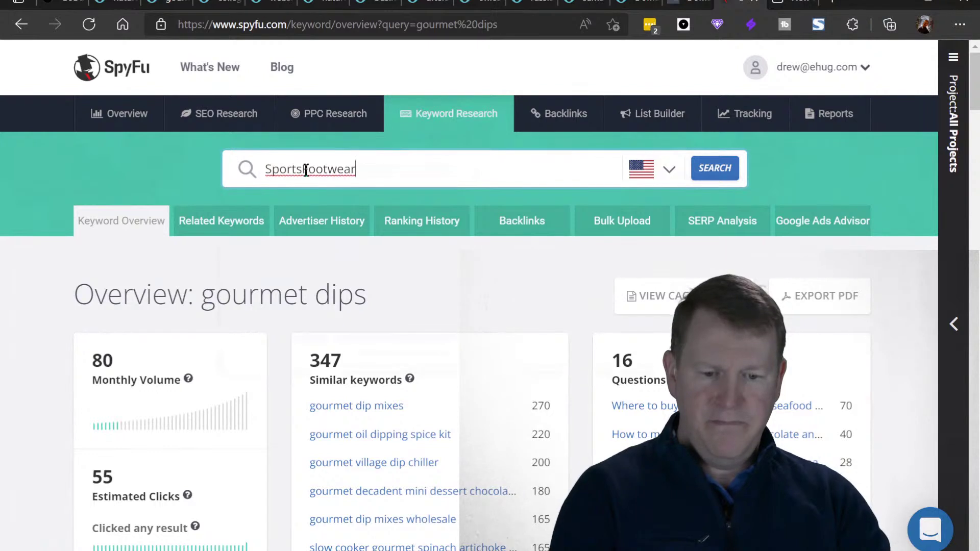
left_click(303, 169)
key("Return")
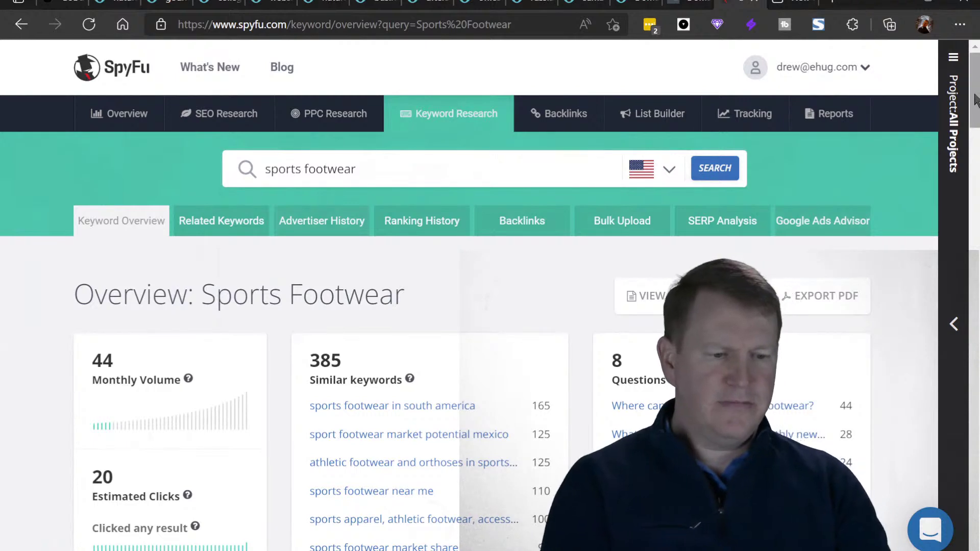
mouse_move(975, 100)
left_mouse_down()
mouse_move(974, 179)
mouse_move(974, 97)
left_mouse_up()
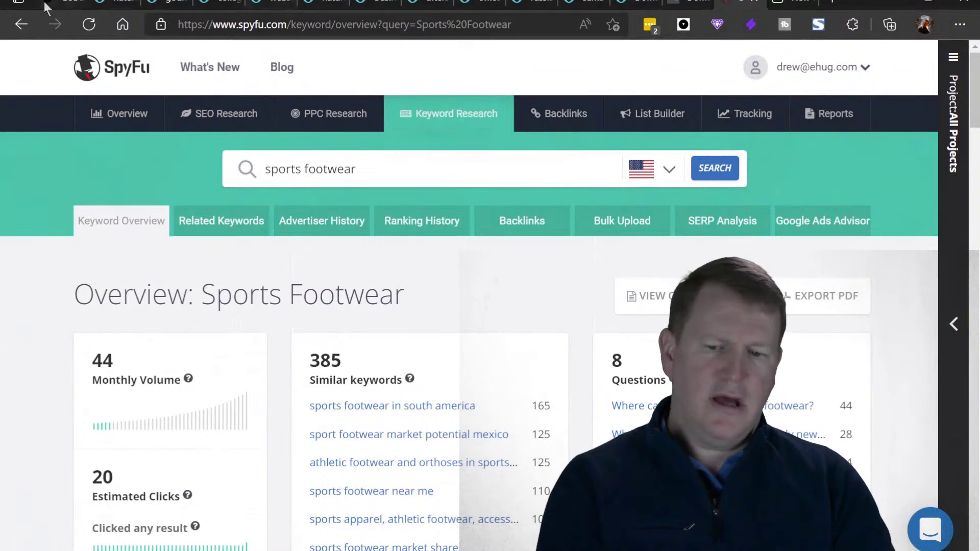
Step: Return to the expired domains list and open the auction page for SportsFootwear.com
left_click(70, 5)
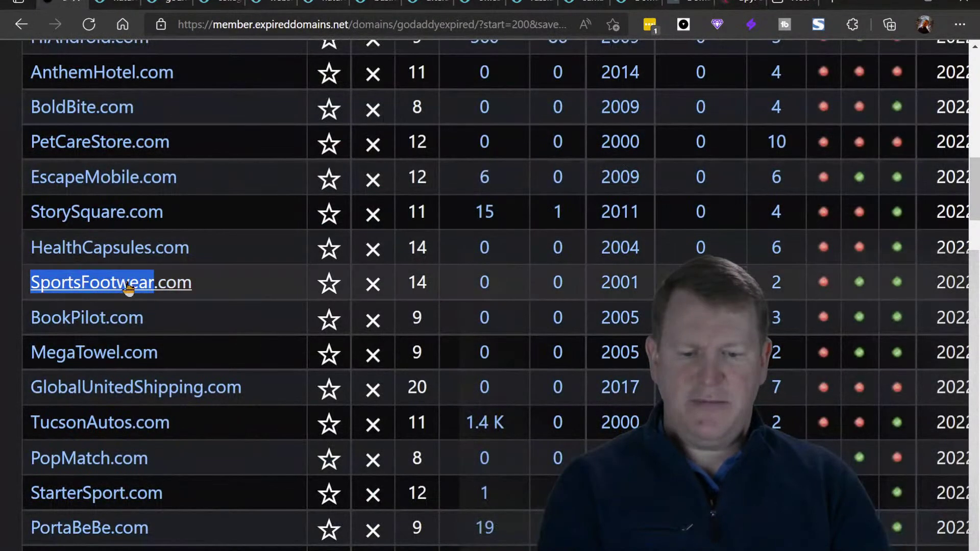
left_click(127, 285)
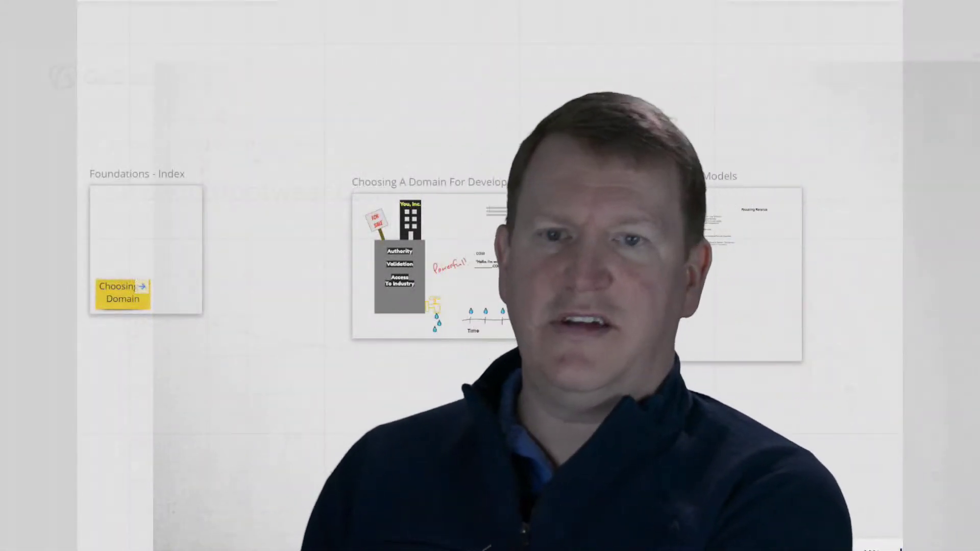
scroll(413, 282, "up", 8)
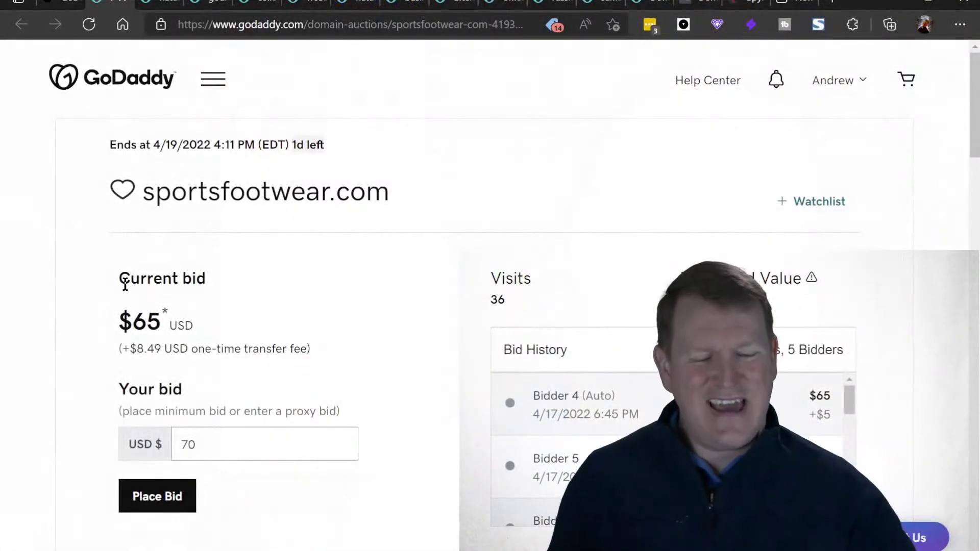
Step: Go back to the expired domains list and browse the entries below SportsFootwear.com
left_click(57, 5)
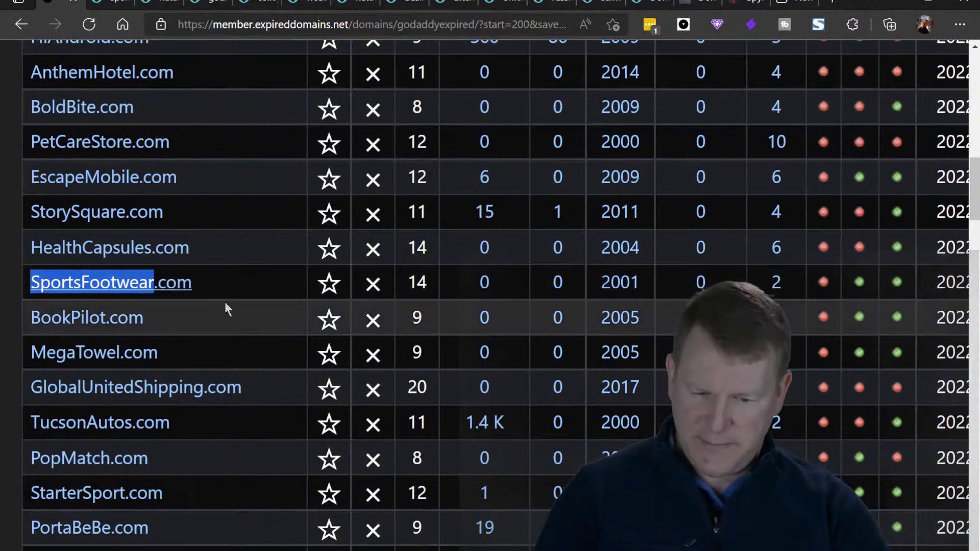
left_click(7, 320)
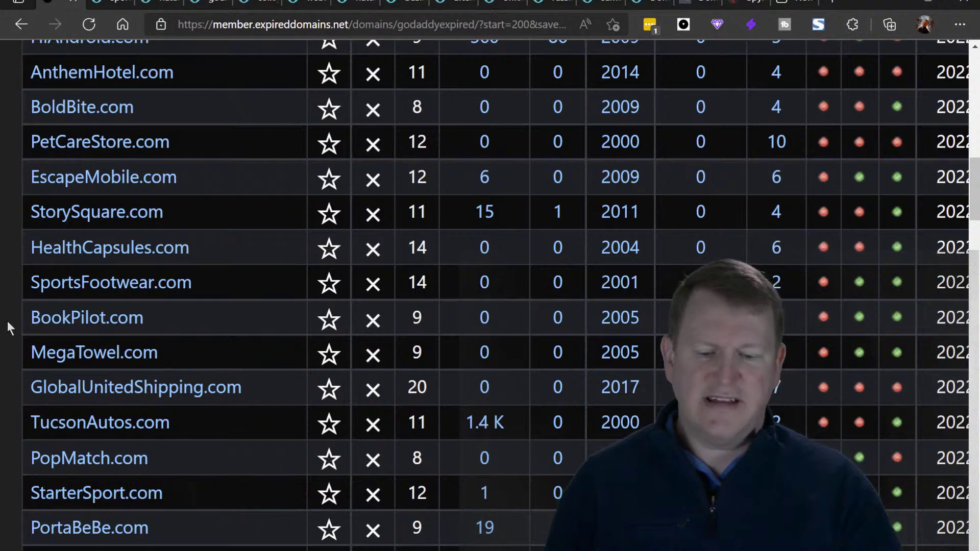
scroll(7, 321, "down", 5)
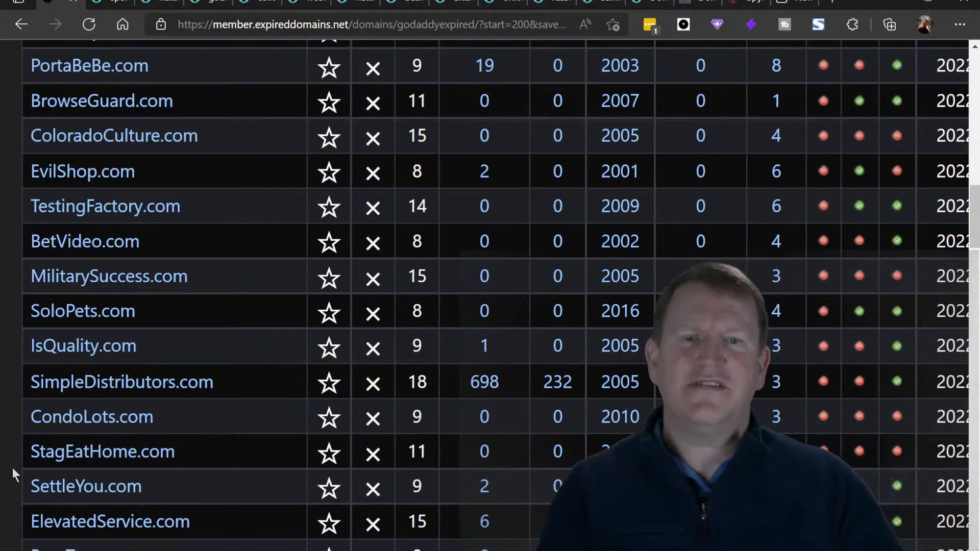
scroll(12, 467, "down", 8)
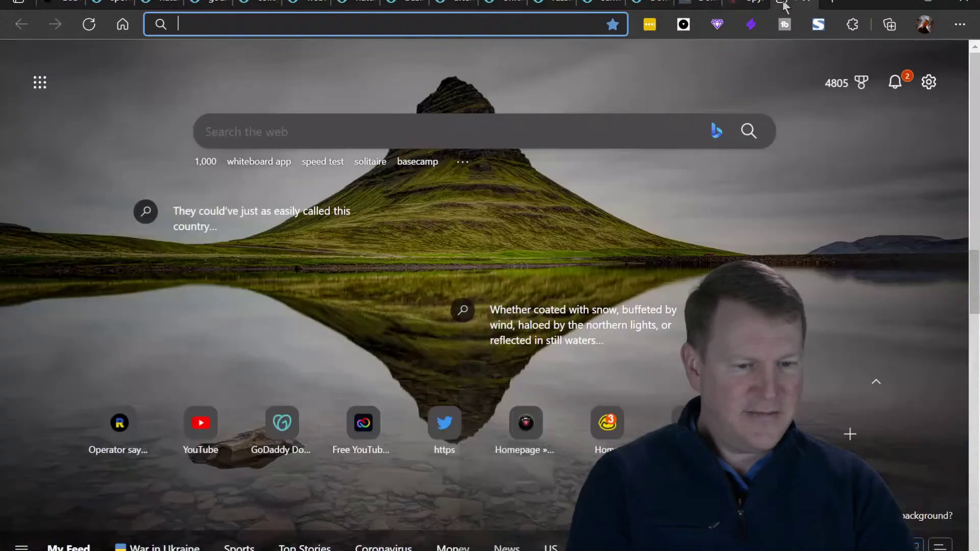
left_click(794, 3)
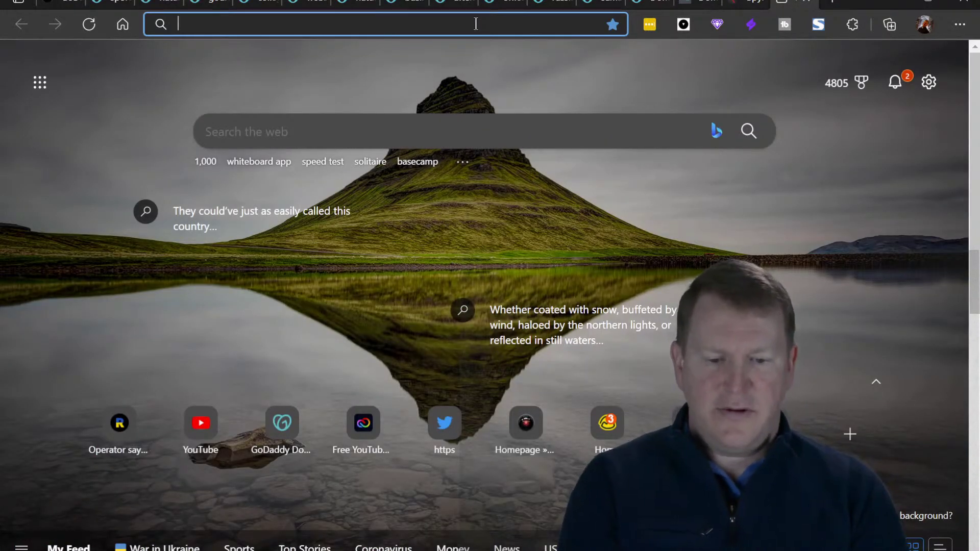
type("college")
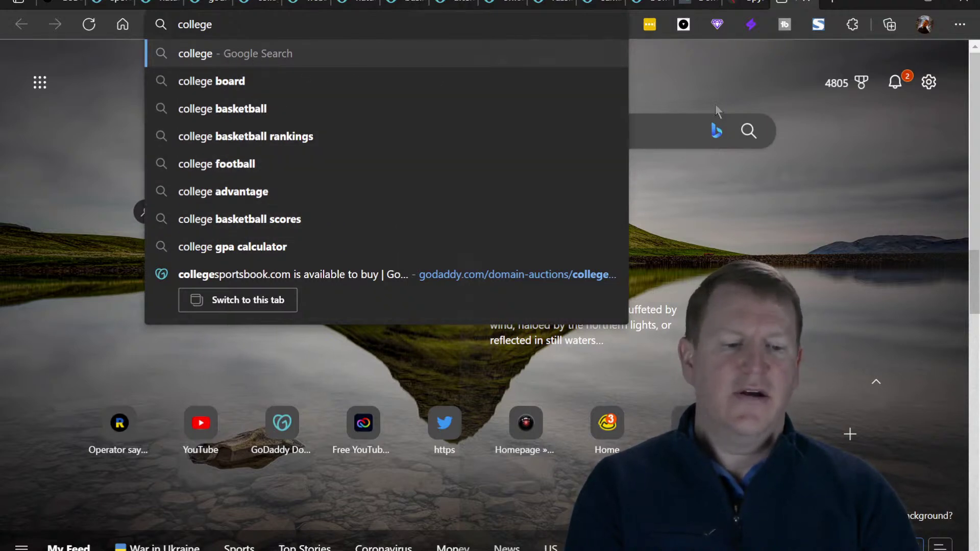
left_click(709, 78)
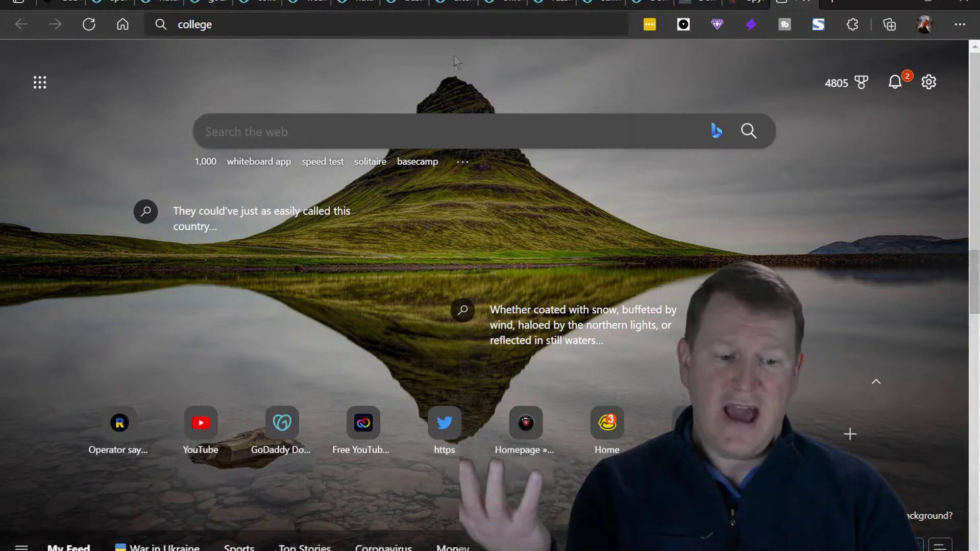
left_click(398, 26)
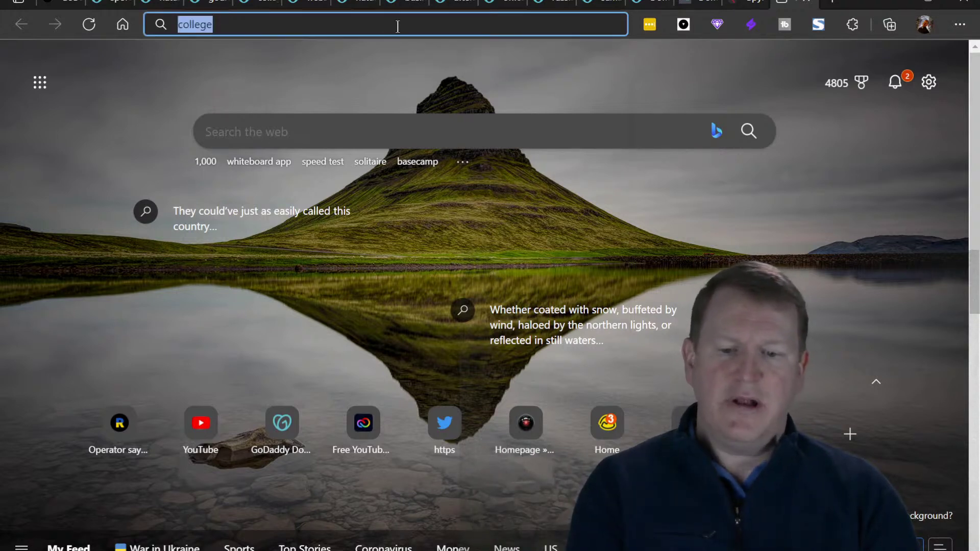
type("name")
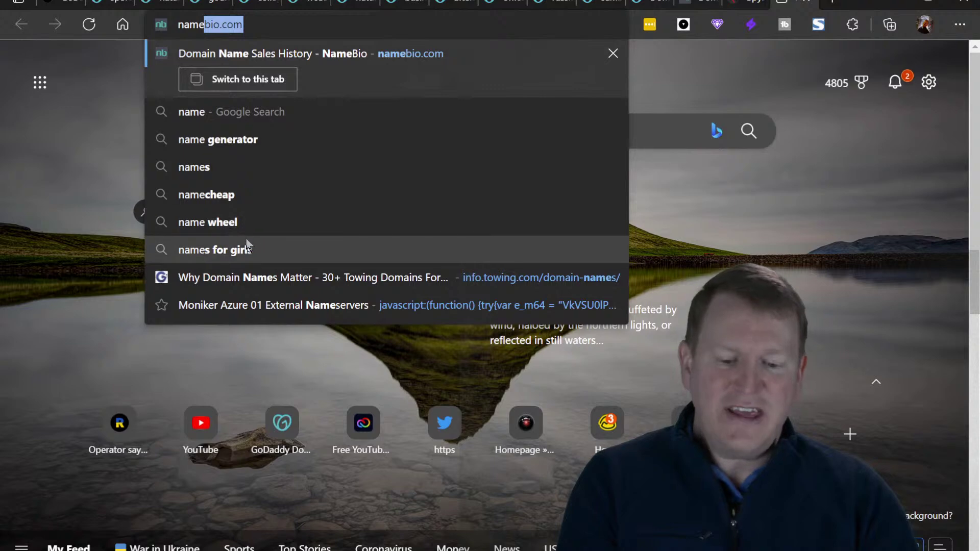
left_click(70, 124)
Step: Return to the expired domains list and scan the entries from ElevatedService.com down to VisualReports.com
left_click(49, 3)
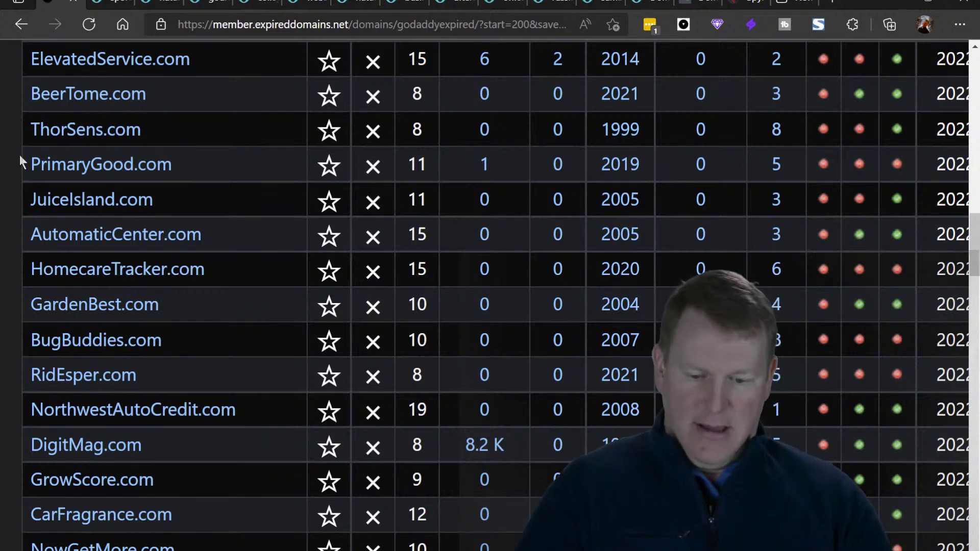
scroll(20, 162, "down", 8)
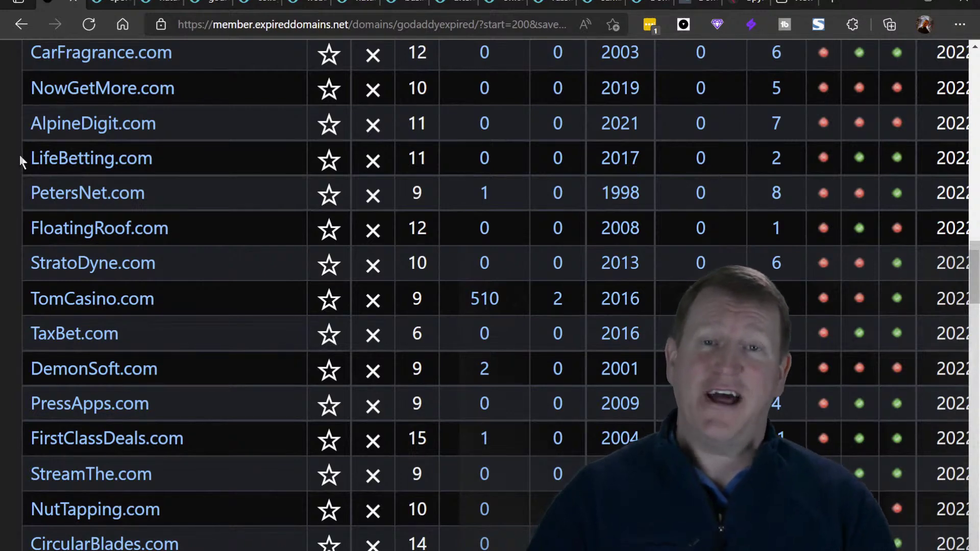
scroll(20, 156, "down", 8)
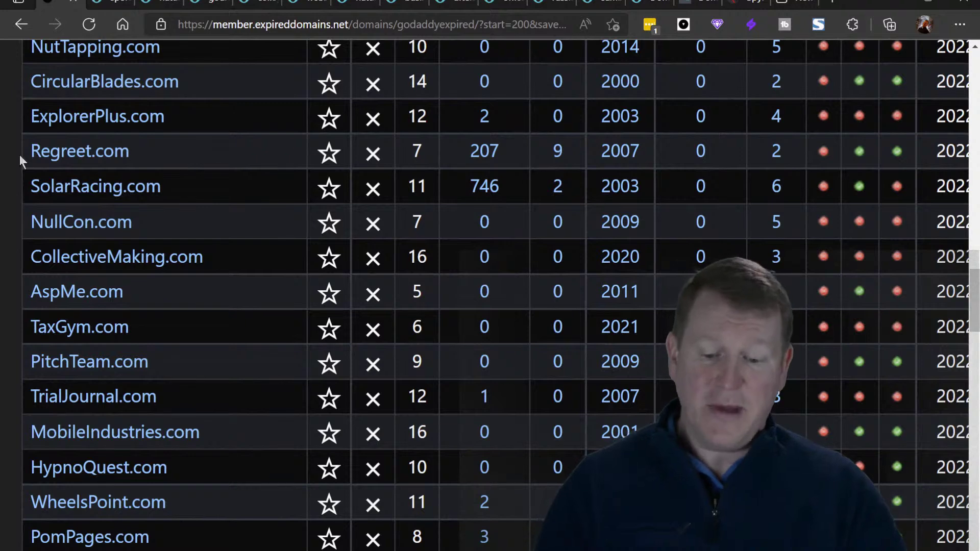
scroll(19, 154, "down", 9)
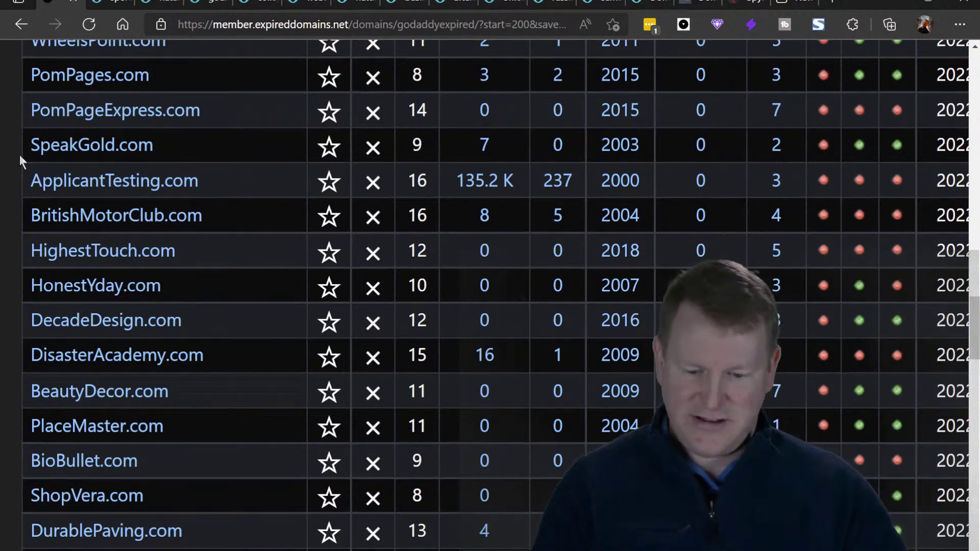
scroll(19, 155, "down", 8)
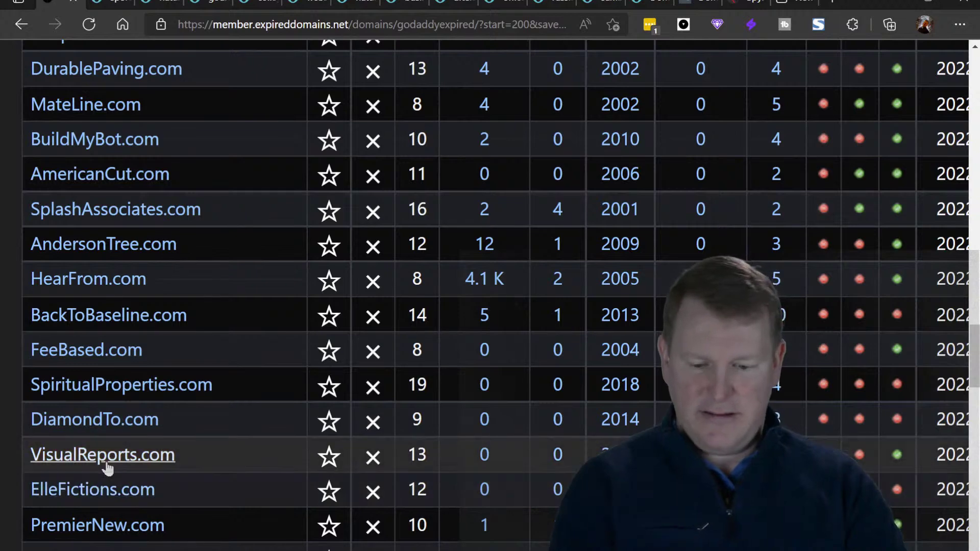
Step: Open the auction page for VisualReports.com and look up the keyword "visual reports" in SpyFu
left_click(106, 466)
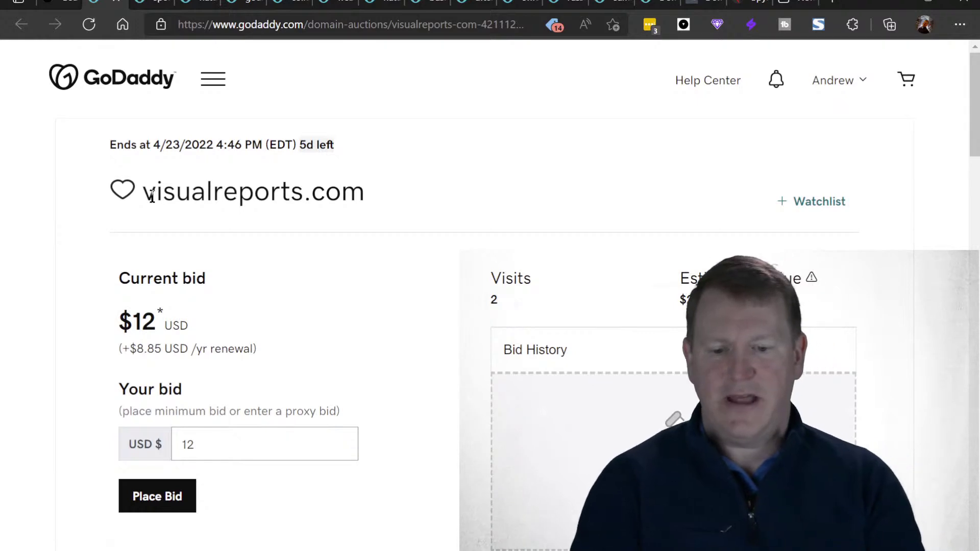
left_click_drag(145, 192, 303, 196)
key("ctrl+c")
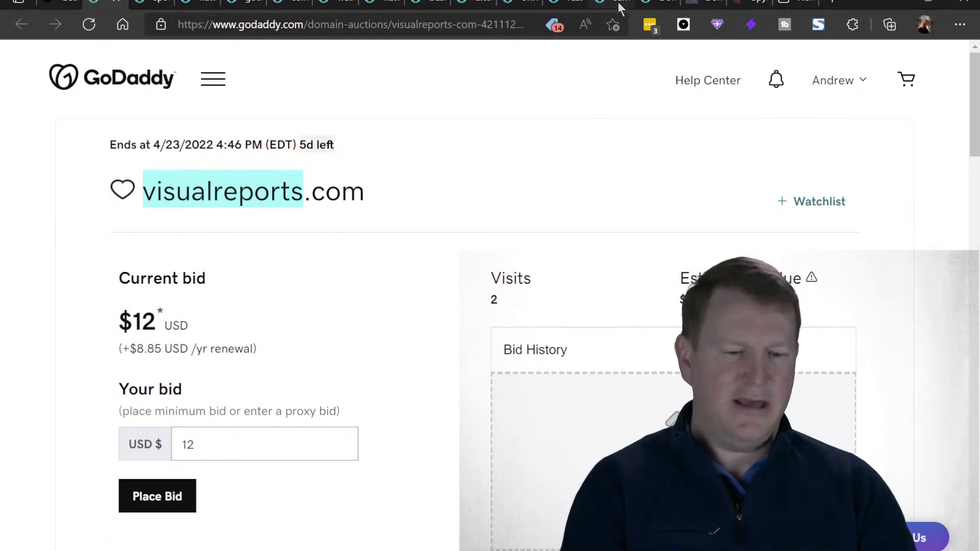
left_click(742, 3)
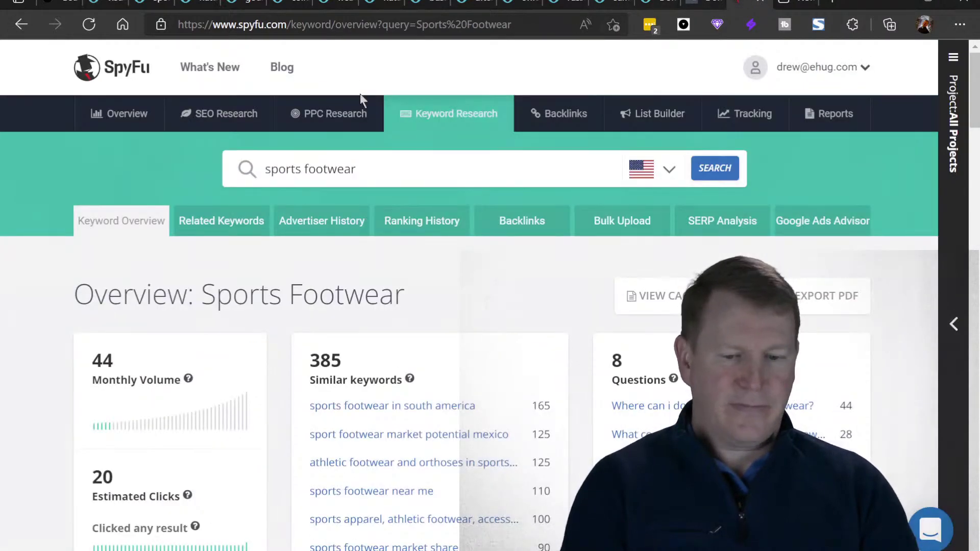
left_click_drag(486, 166, 231, 161)
key("ctrl+v")
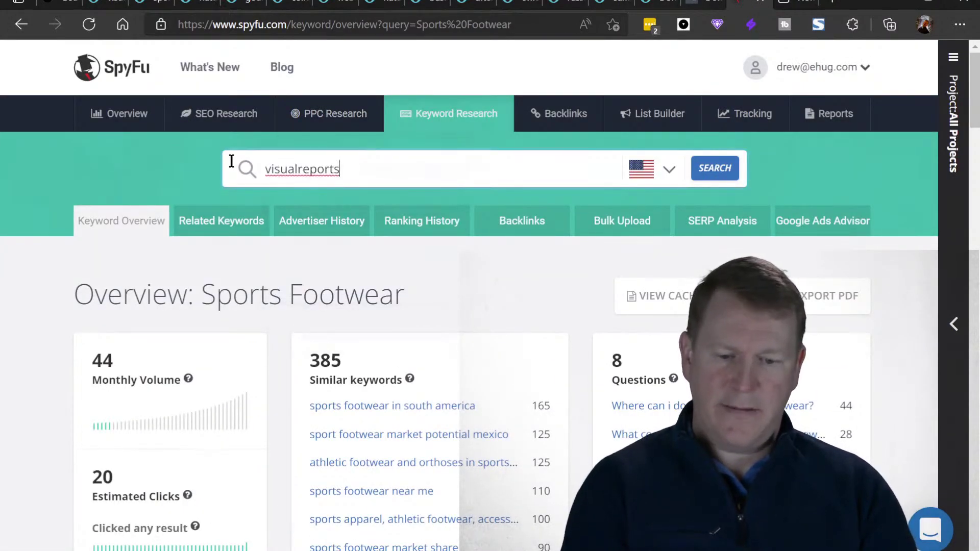
left_click(298, 170)
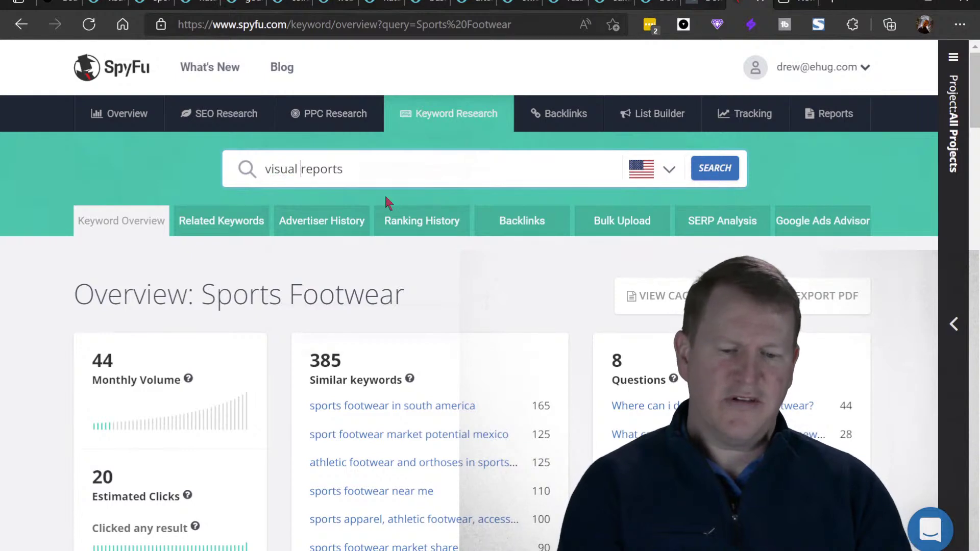
key("Return")
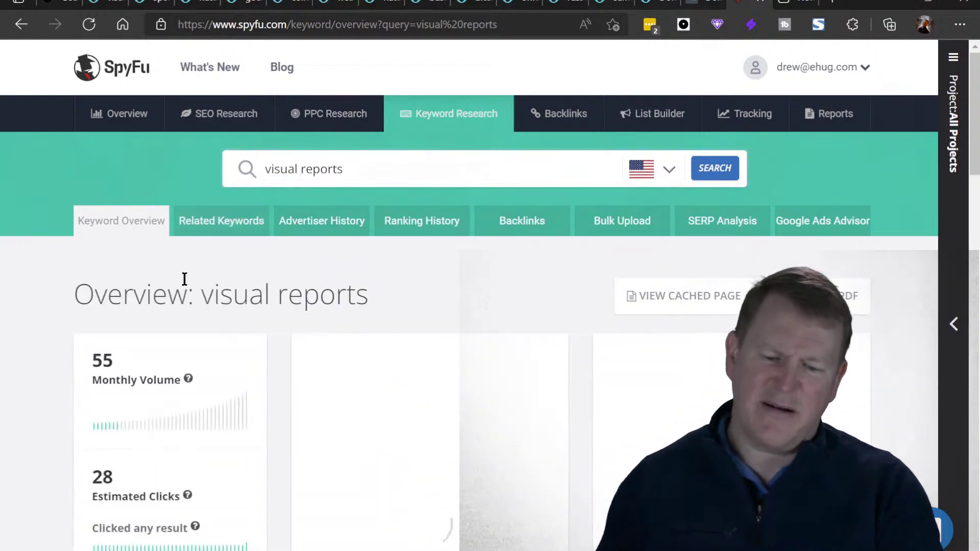
Step: Examine the SpyFu overview for "visual reports", including its monthly volume, similar keywords, difficulty and Google-provided data
scroll(328, 305, "down", 6)
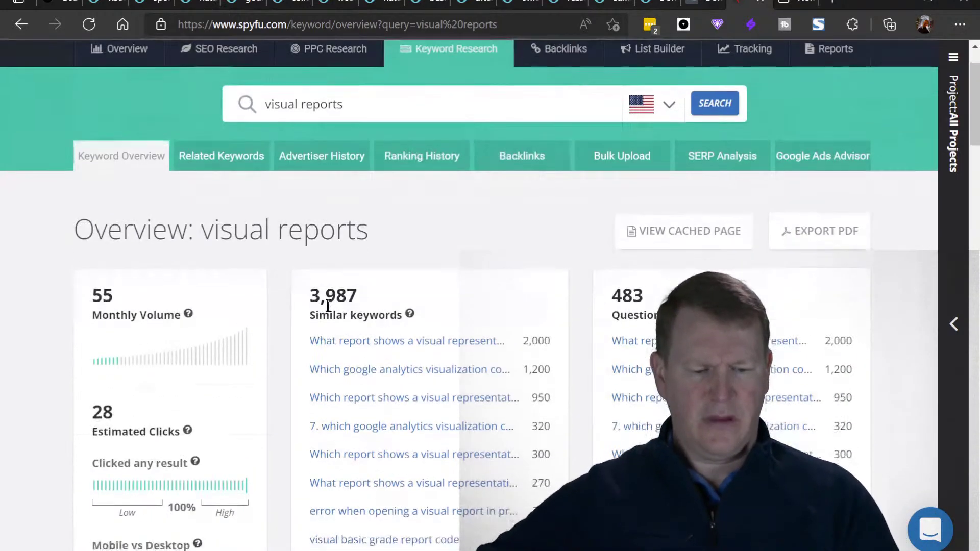
scroll(327, 309, "down", 5)
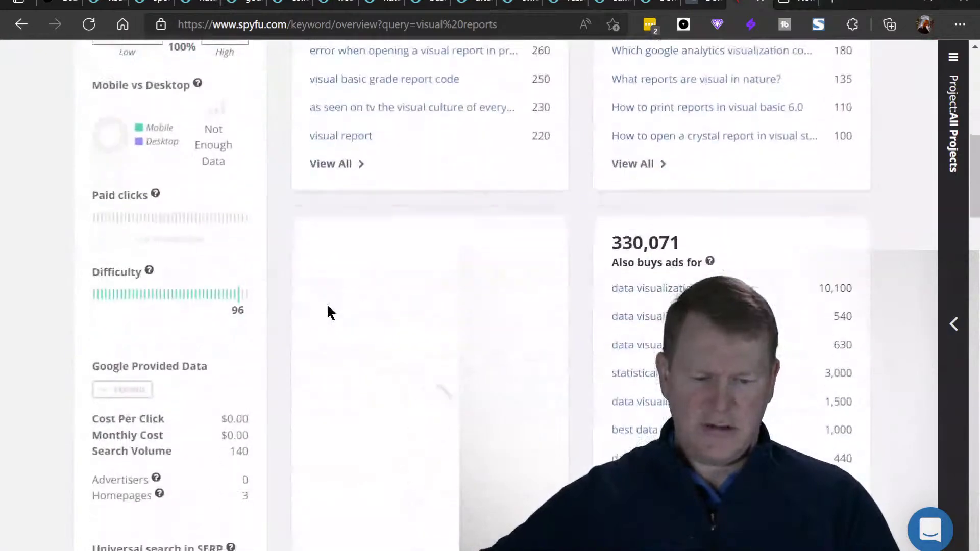
scroll(328, 308, "up", 1)
scroll(328, 312, "up", 6)
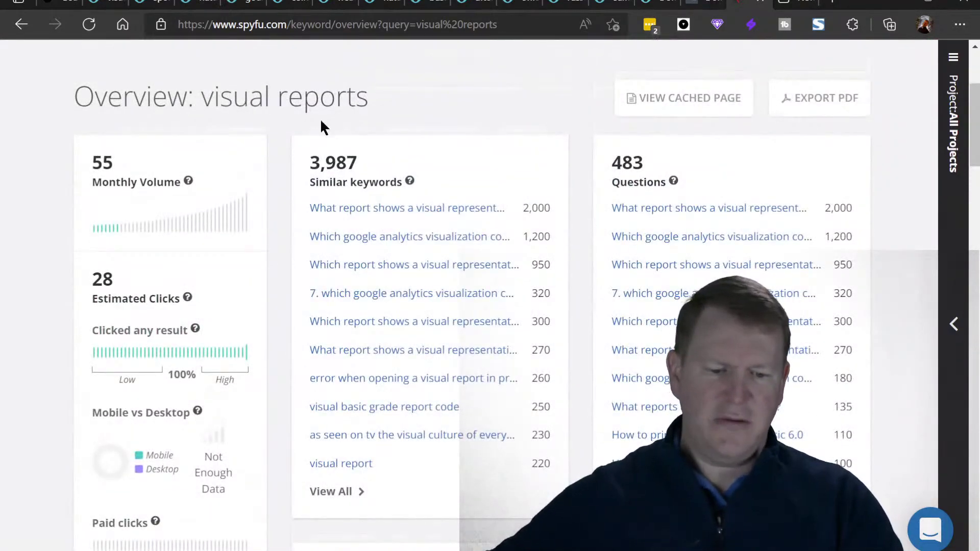
left_click_drag(387, 99, 194, 100)
Step: Return to the visualreports.com auction page and review its current bid and visits
left_click(65, 5)
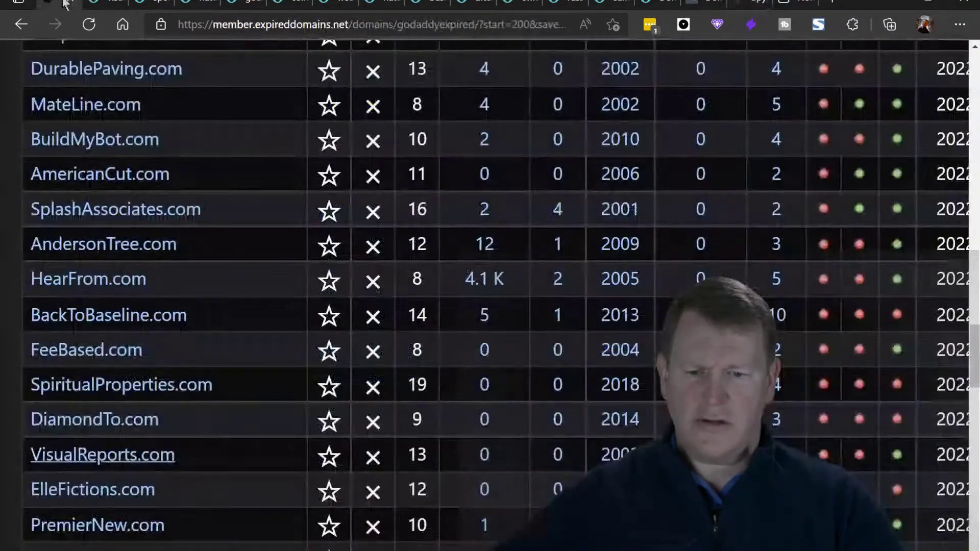
left_click(98, 5)
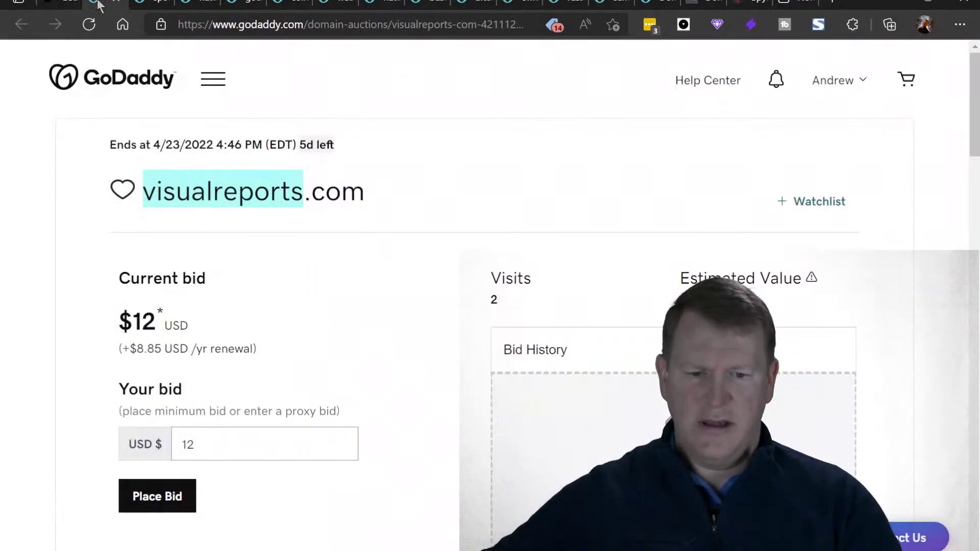
left_click(311, 245)
Step: Scan the expired domains list down to NaturalDebt.com, and close the visualreports.com auction page
left_click(55, 4)
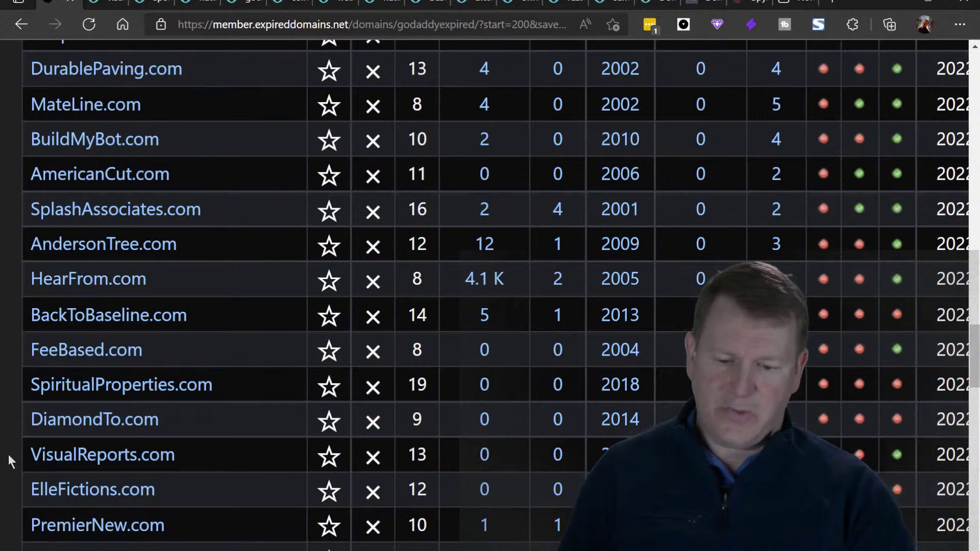
scroll(8, 454, "down", 7)
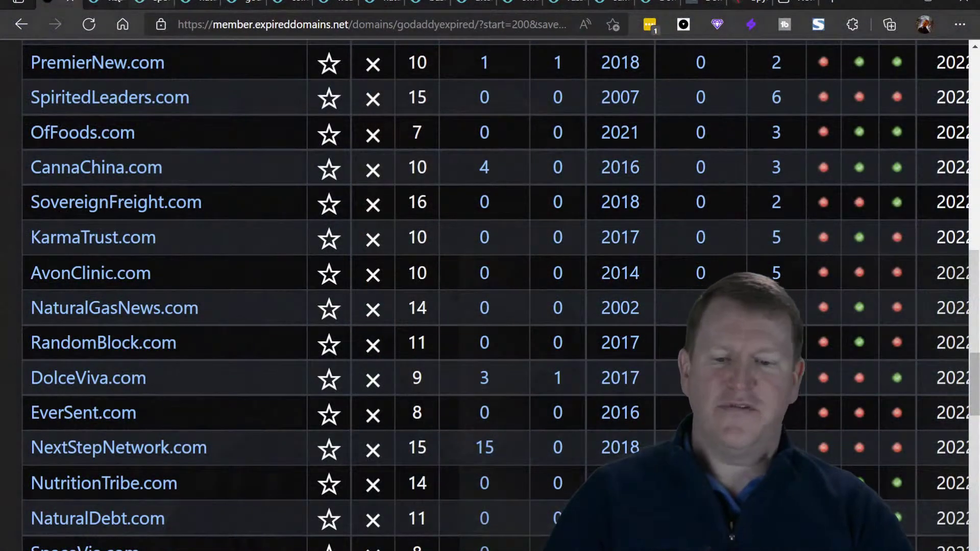
left_click(103, 3)
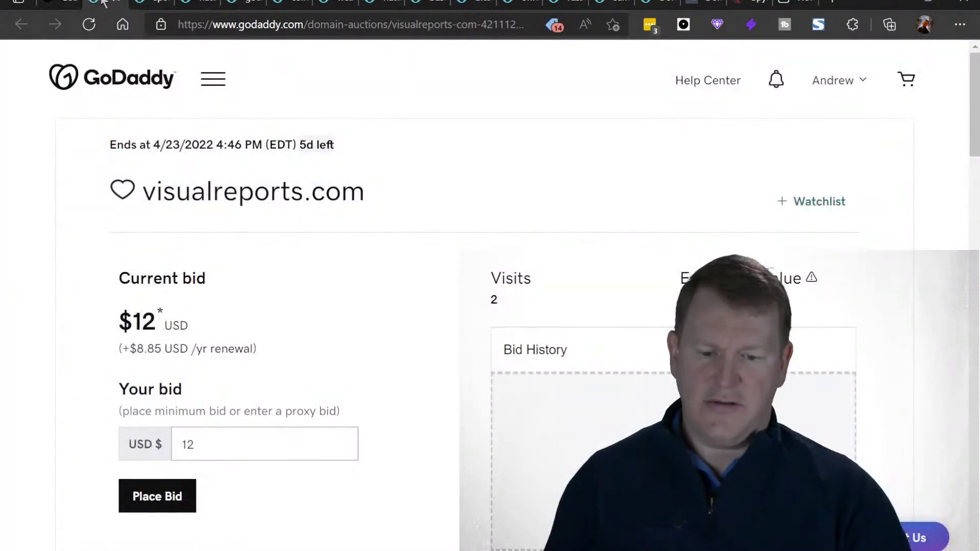
left_click(116, 2)
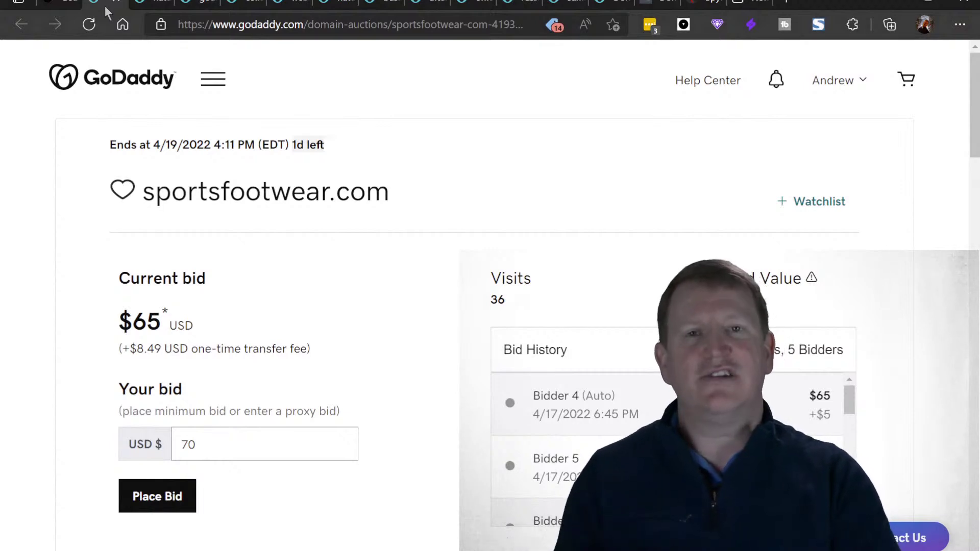
Step: Compare the auction pages of naturalgasgenerator.com and its plural version, naturalgasgenerators.com
left_click(151, 5)
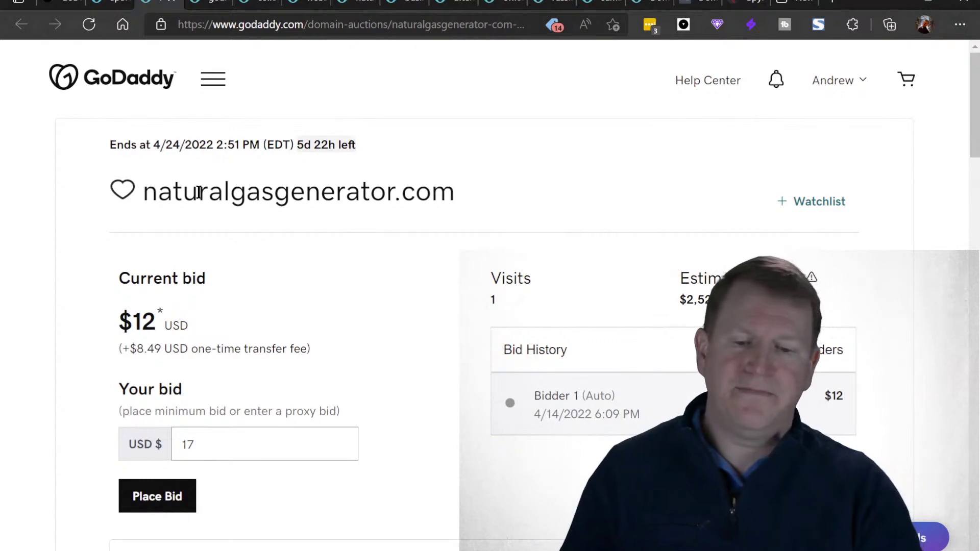
left_click_drag(144, 195, 453, 189)
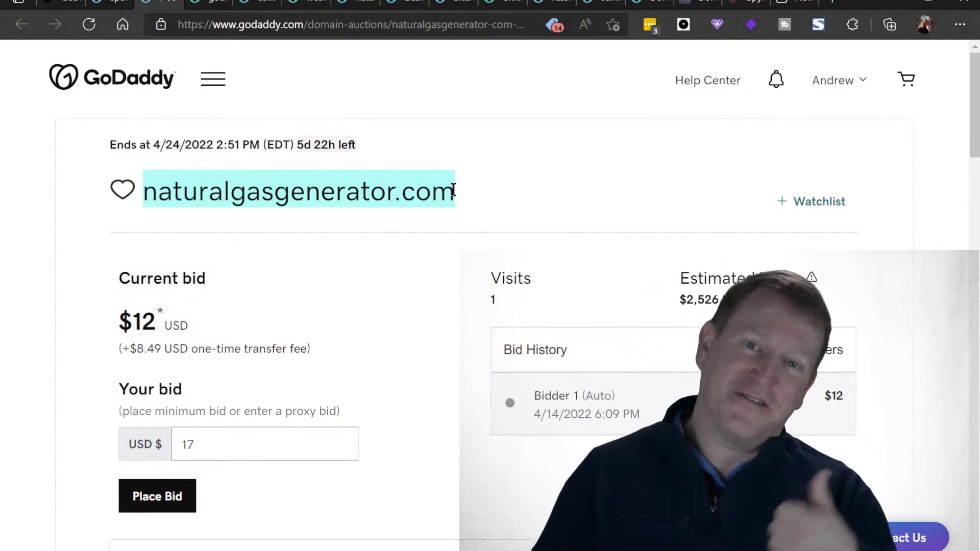
left_click(453, 190)
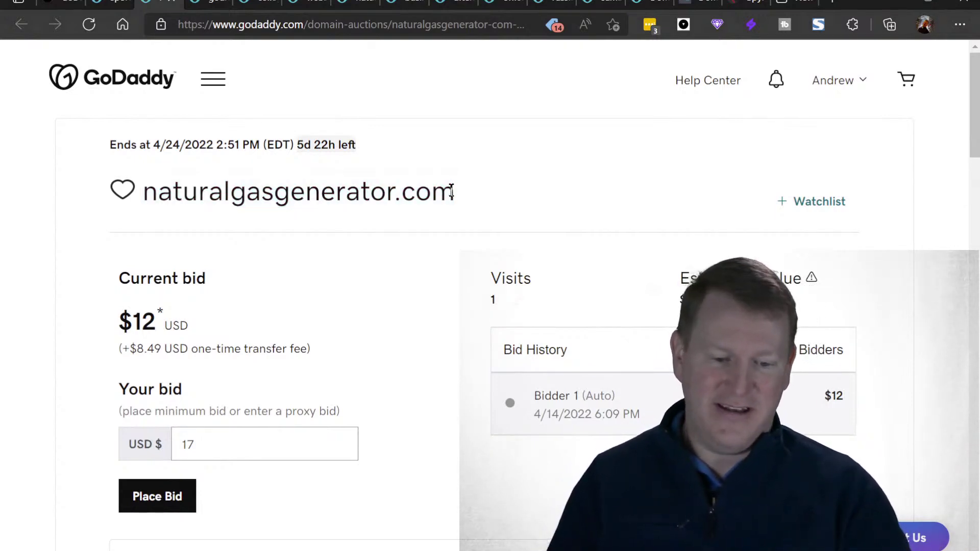
left_click_drag(451, 192, 156, 208)
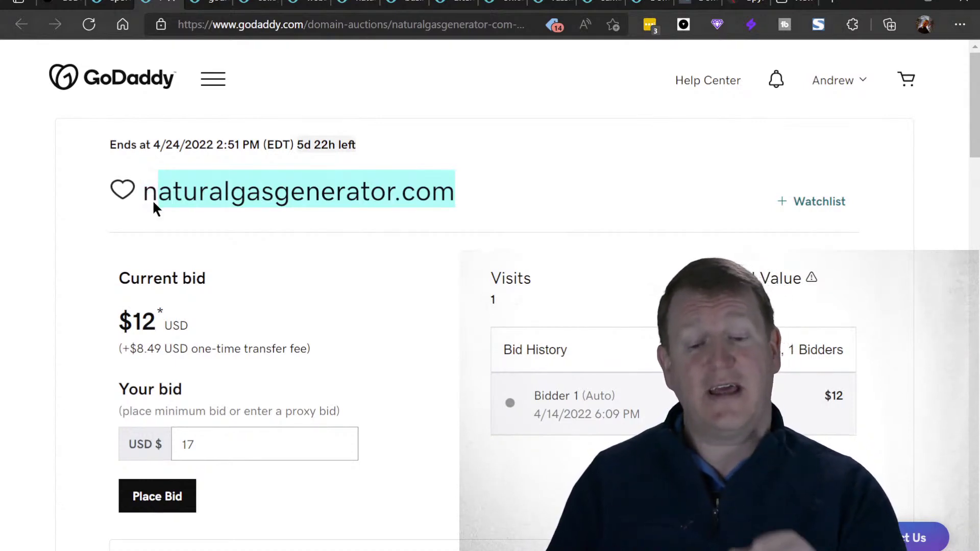
left_click(144, 197)
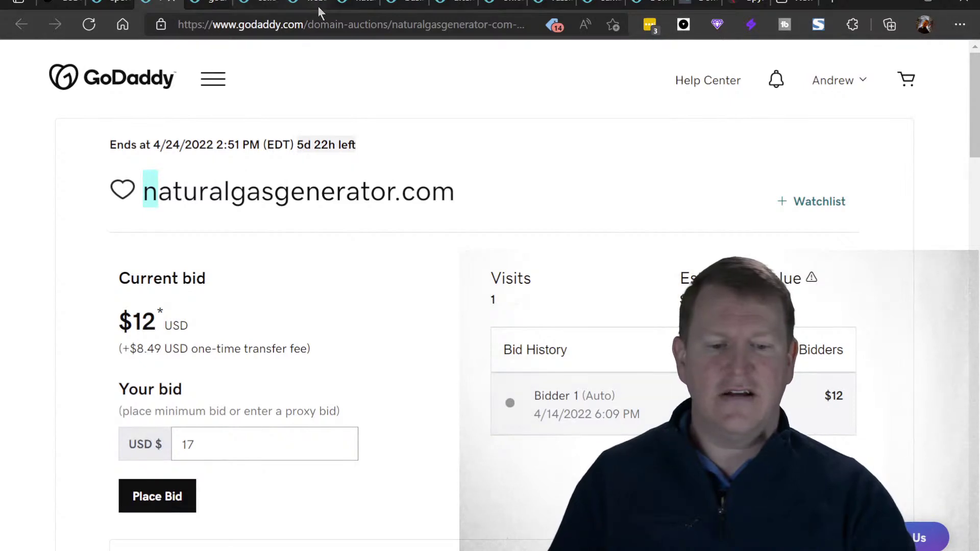
left_click(350, 5)
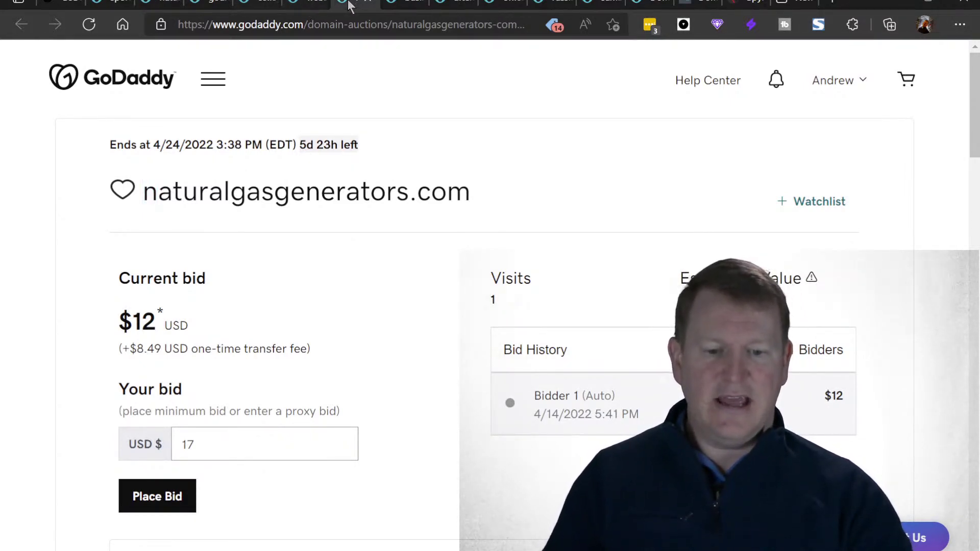
left_click(159, 4)
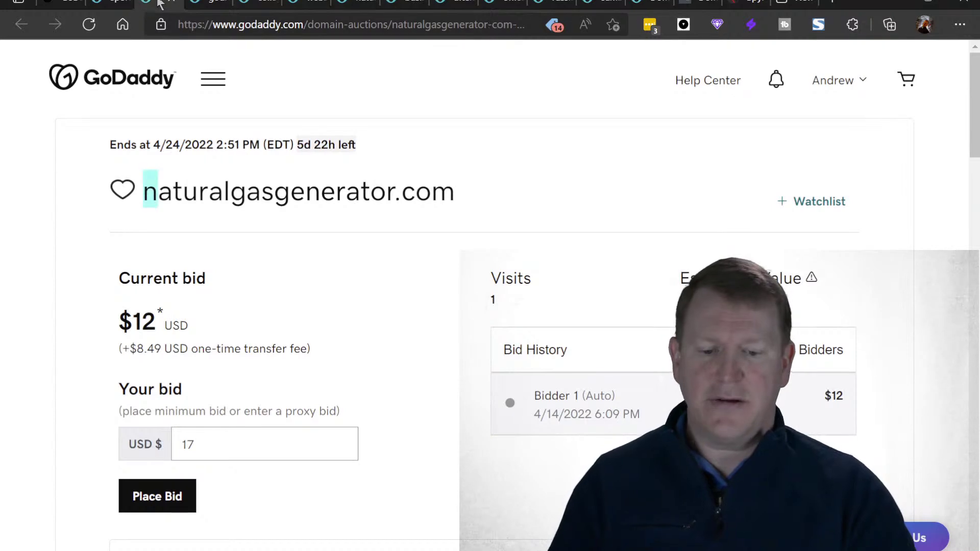
Step: Review the open auction pages for gourmetdips.com, collegesportsbook.com, websitemockup.com and businessbookkeeping.com
left_click(203, 4)
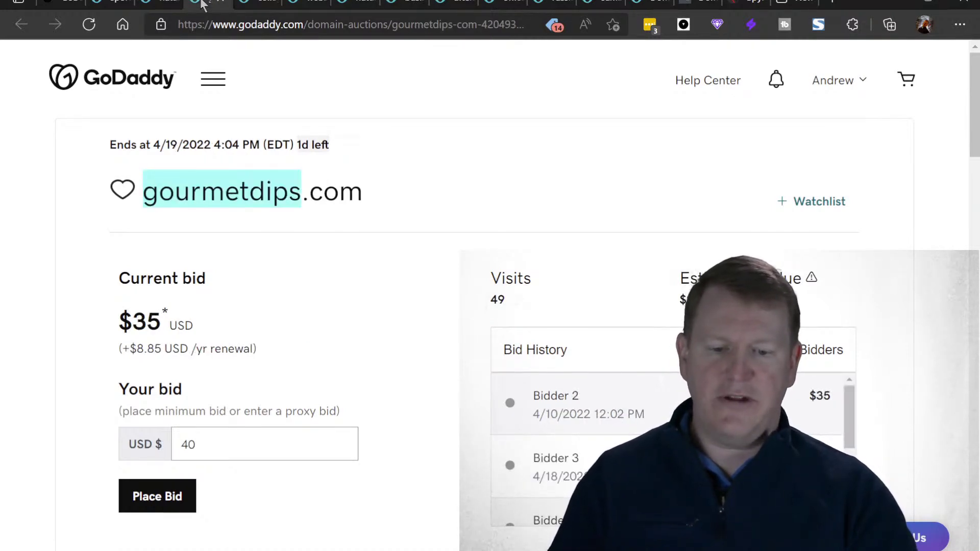
left_click(255, 4)
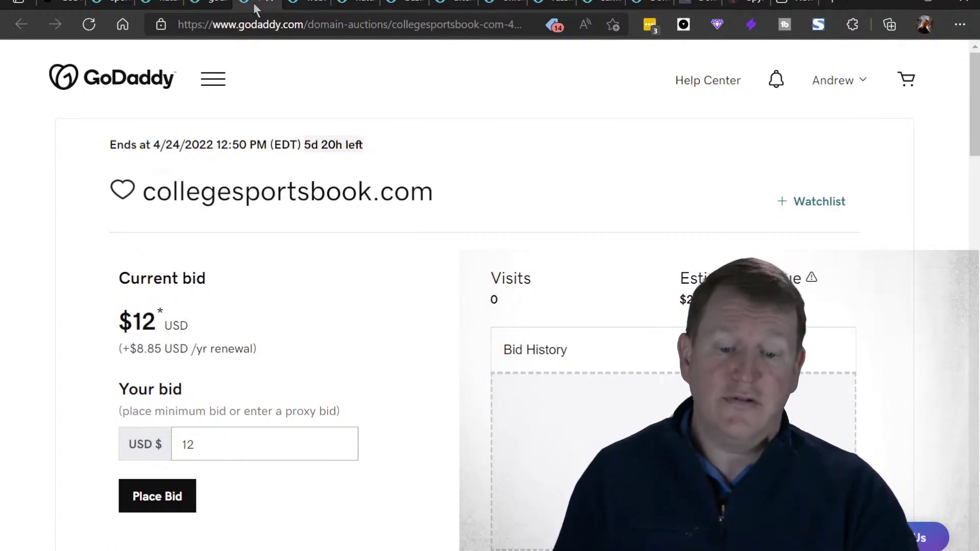
left_click(304, 6)
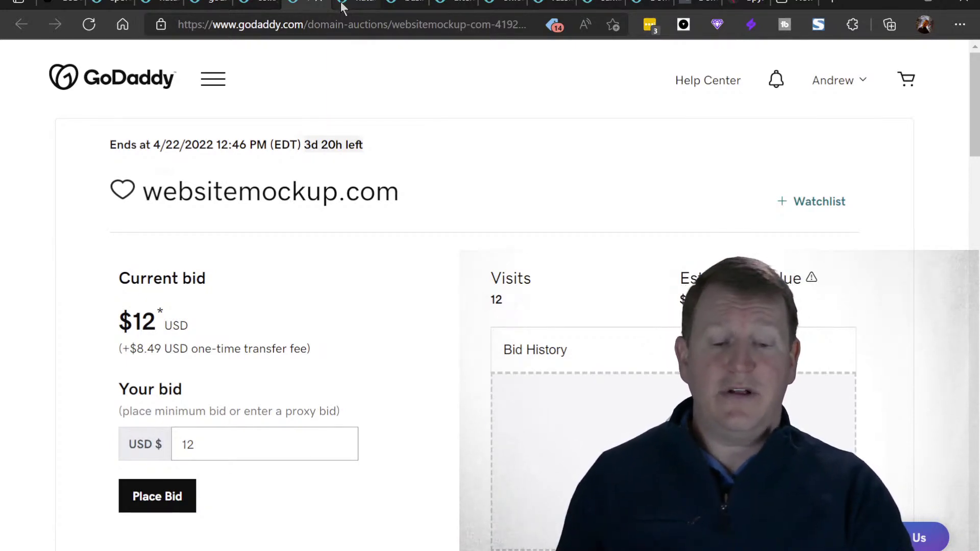
left_click(394, 6)
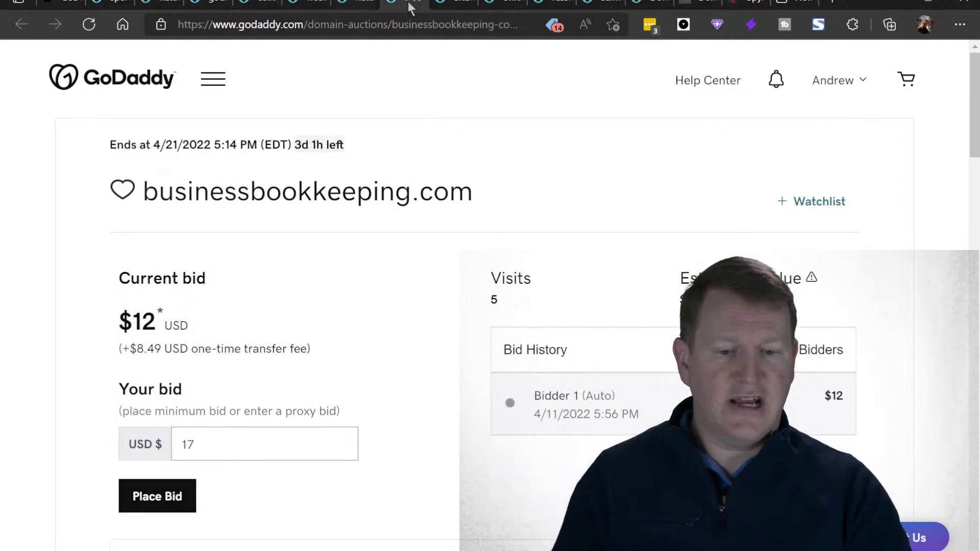